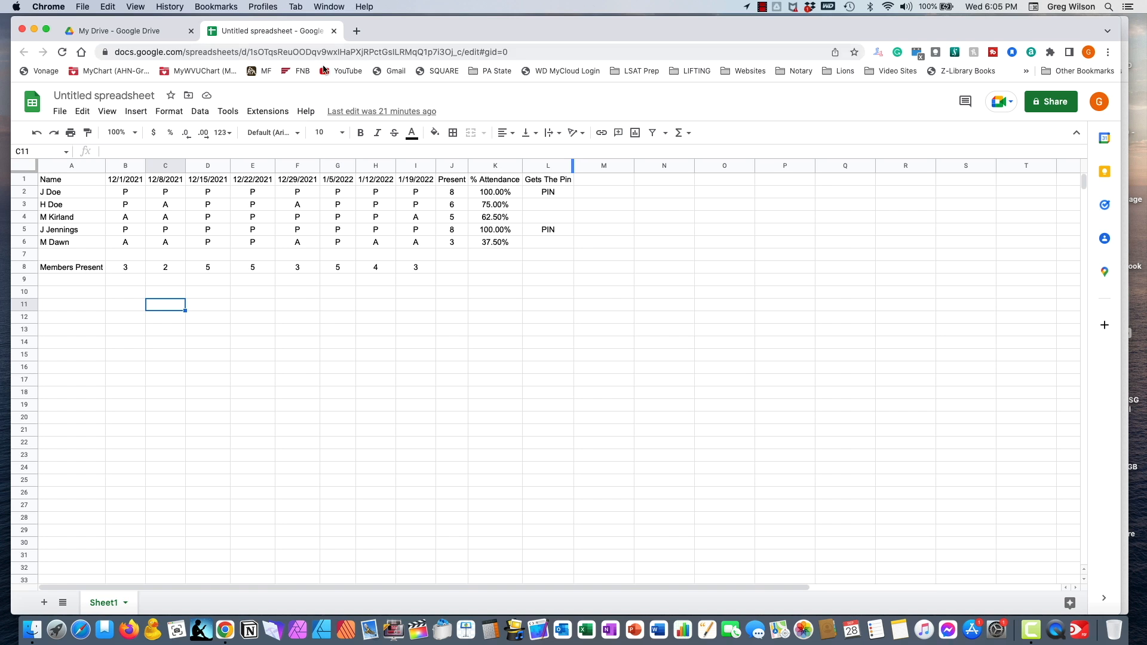
- Switch to My Drive, dismiss the offline sync notice, and browse the file list
{"action": "left_click", "coordinate": [153, 31]}
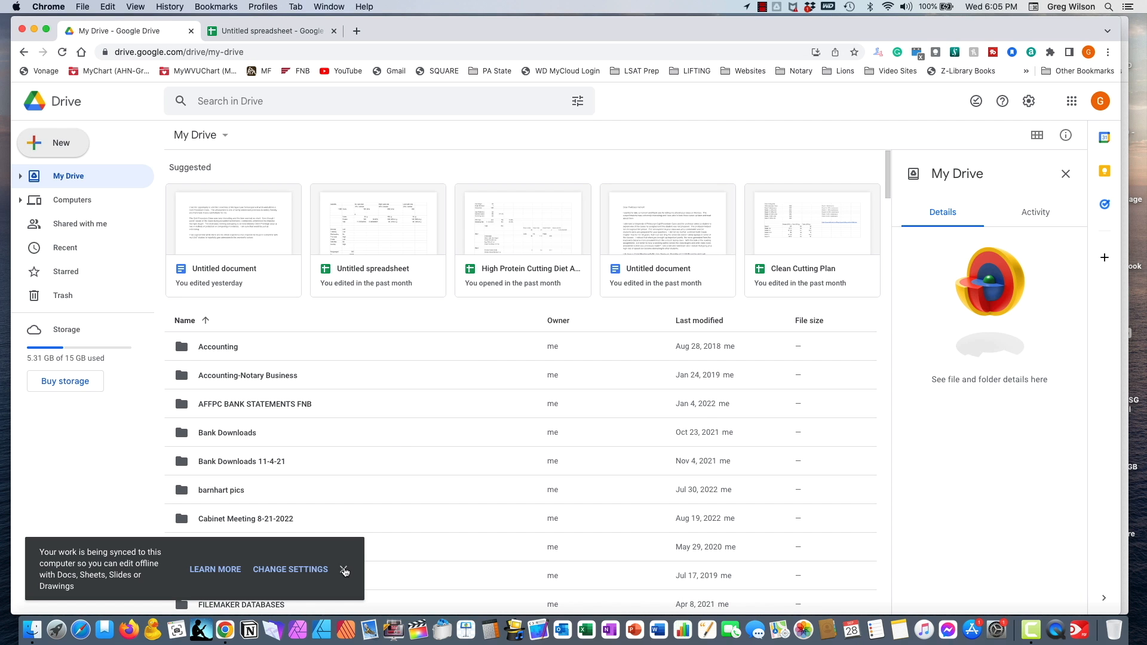
{"action": "left_click", "coordinate": [344, 570]}
{"action": "scroll", "coordinate": [463, 378], "scroll_direction": "down", "scroll_amount": 6}
{"action": "scroll", "coordinate": [463, 379], "scroll_direction": "down", "scroll_amount": 20}
{"action": "scroll", "coordinate": [464, 380], "scroll_direction": "down", "scroll_amount": 20}
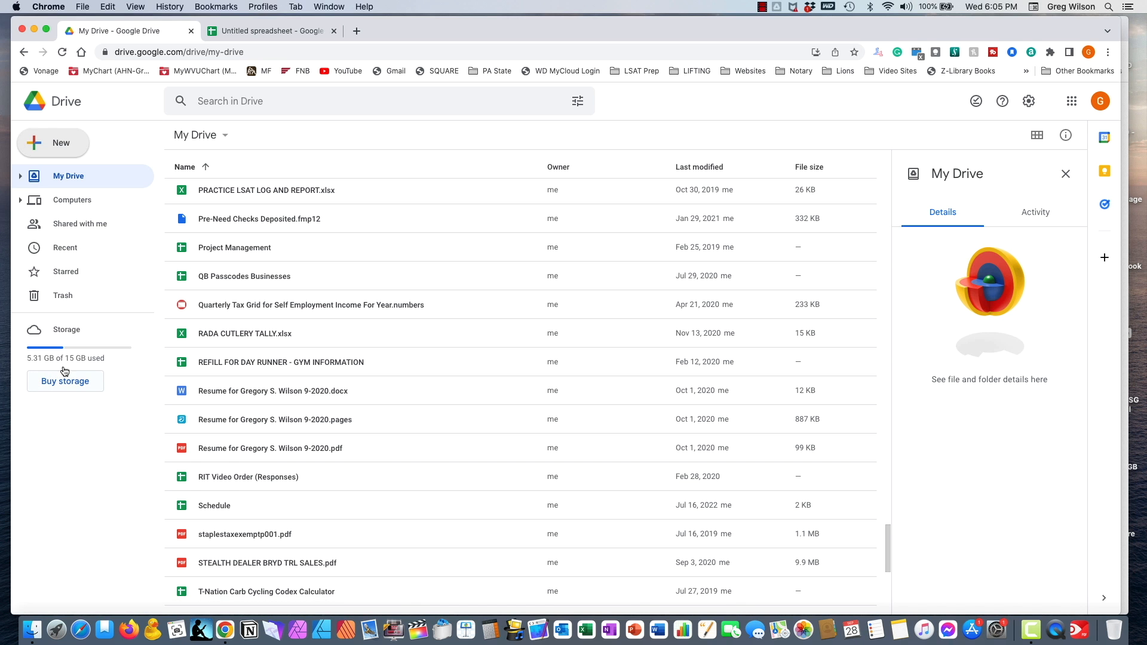
{"action": "scroll", "coordinate": [340, 441], "scroll_direction": "down", "scroll_amount": 10}
{"action": "scroll", "coordinate": [340, 442], "scroll_direction": "up", "scroll_amount": 20}
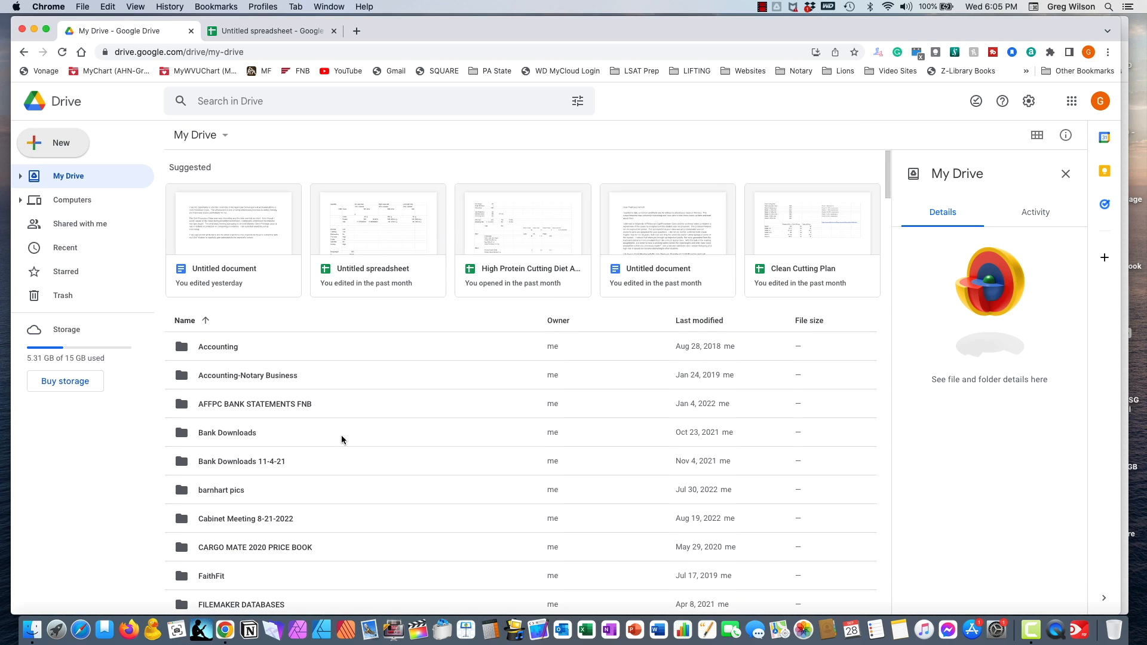
{"action": "scroll", "coordinate": [366, 412], "scroll_direction": "down", "scroll_amount": 15}
{"action": "scroll", "coordinate": [364, 413], "scroll_direction": "up", "scroll_amount": 20}
{"action": "scroll", "coordinate": [350, 323], "scroll_direction": "down", "scroll_amount": 3}
{"action": "scroll", "coordinate": [350, 320], "scroll_direction": "down", "scroll_amount": 10}
{"action": "scroll", "coordinate": [350, 320], "scroll_direction": "up", "scroll_amount": 15}
{"action": "scroll", "coordinate": [285, 320], "scroll_direction": "down", "scroll_amount": 8}
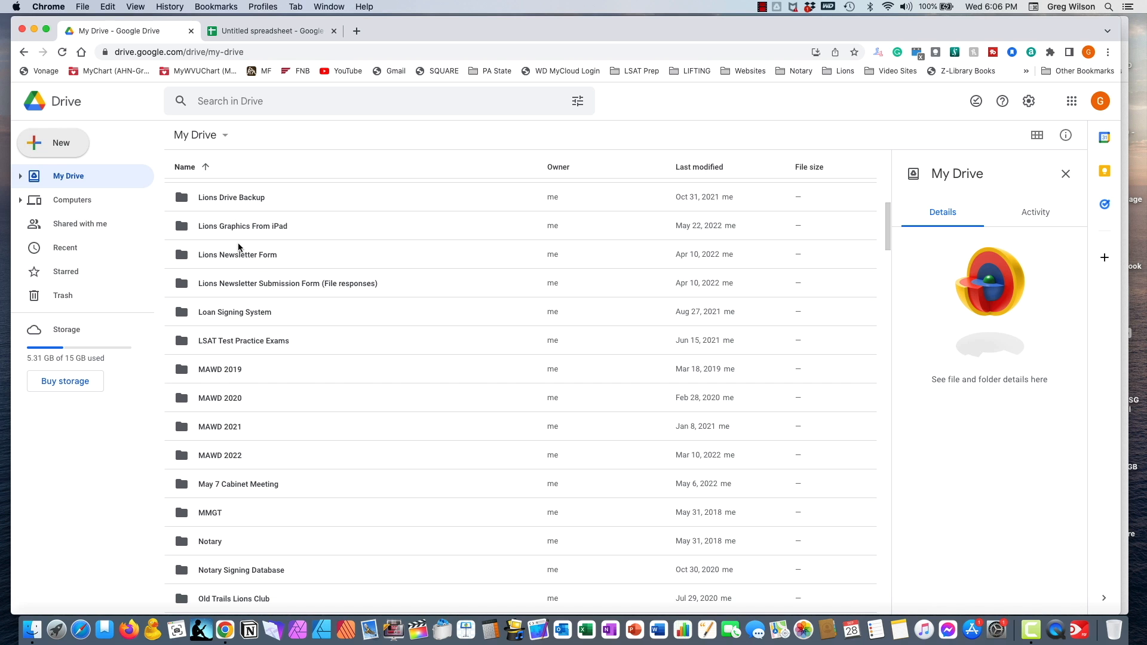
{"action": "scroll", "coordinate": [281, 340], "scroll_direction": "down", "scroll_amount": 3}
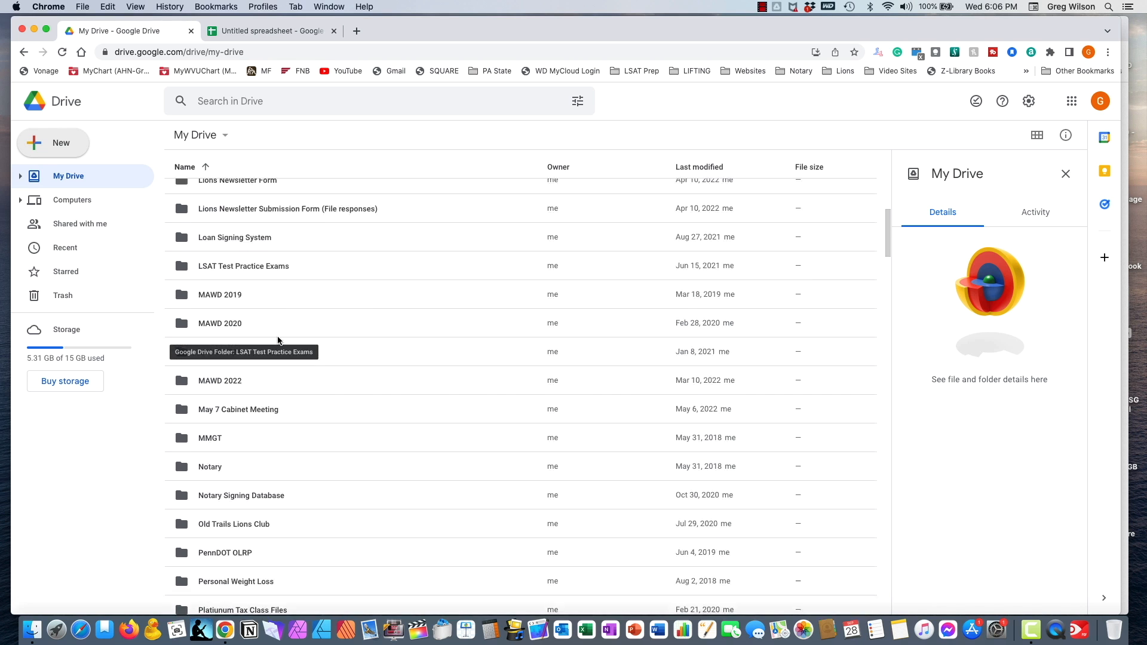
{"action": "scroll", "coordinate": [278, 339], "scroll_direction": "down", "scroll_amount": 13}
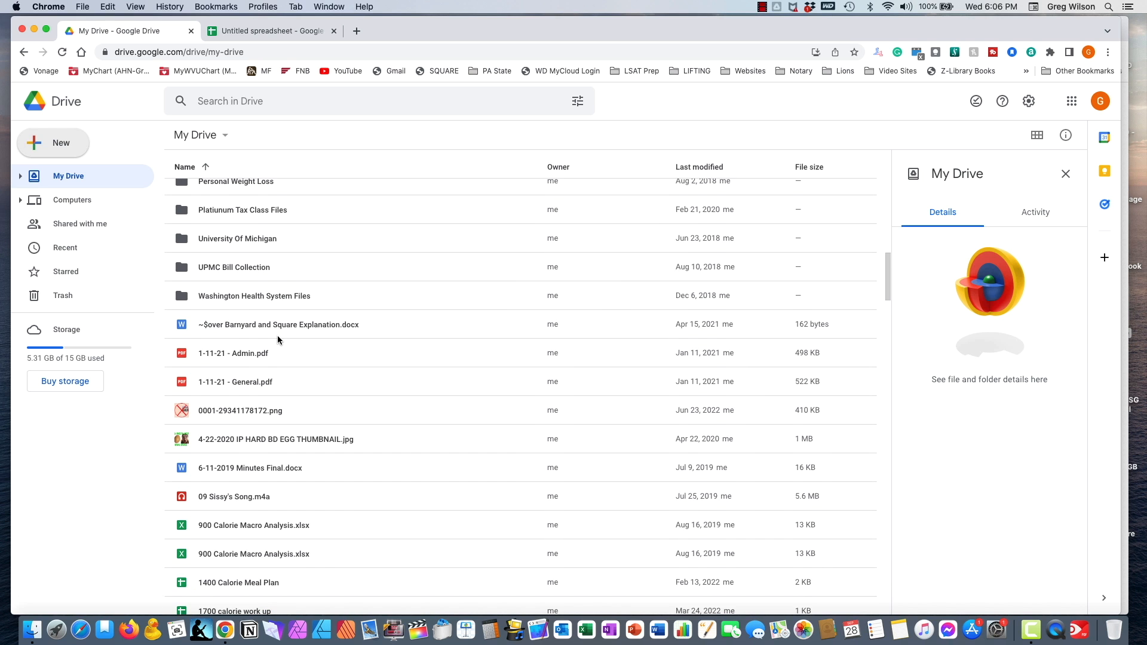
{"action": "scroll", "coordinate": [278, 337], "scroll_direction": "up", "scroll_amount": 20}
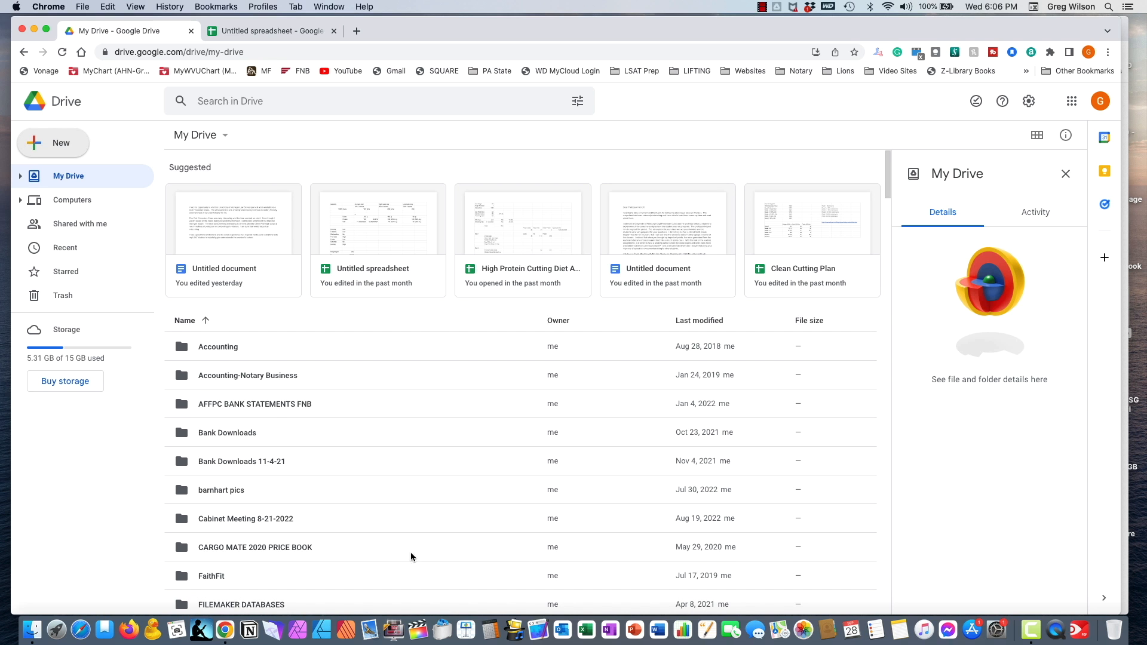
{"action": "scroll", "coordinate": [461, 468], "scroll_direction": "down", "scroll_amount": 12}
{"action": "scroll", "coordinate": [460, 468], "scroll_direction": "up", "scroll_amount": 12}
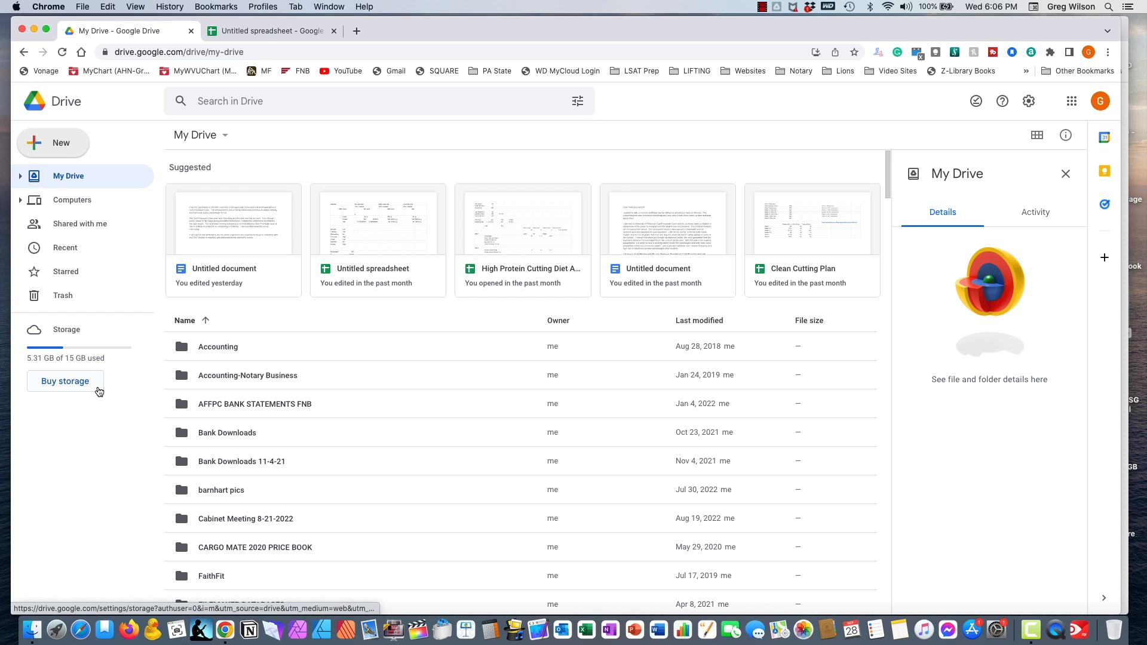
{"action": "key", "text": "ctrl+Tab"}
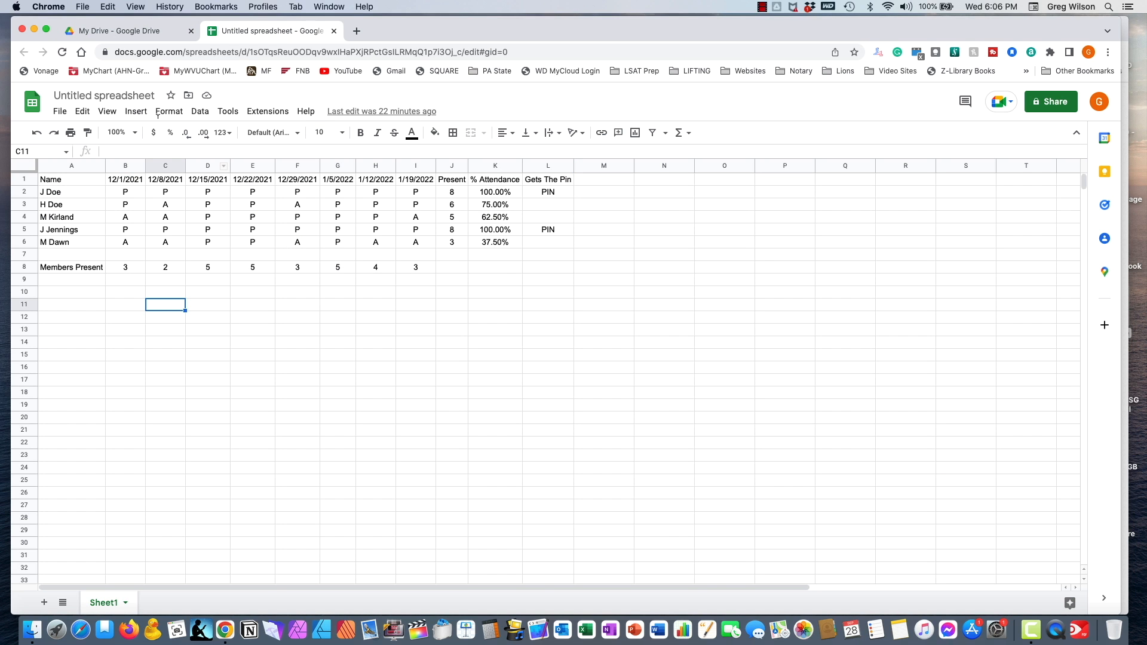
{"action": "left_click", "coordinate": [94, 31]}
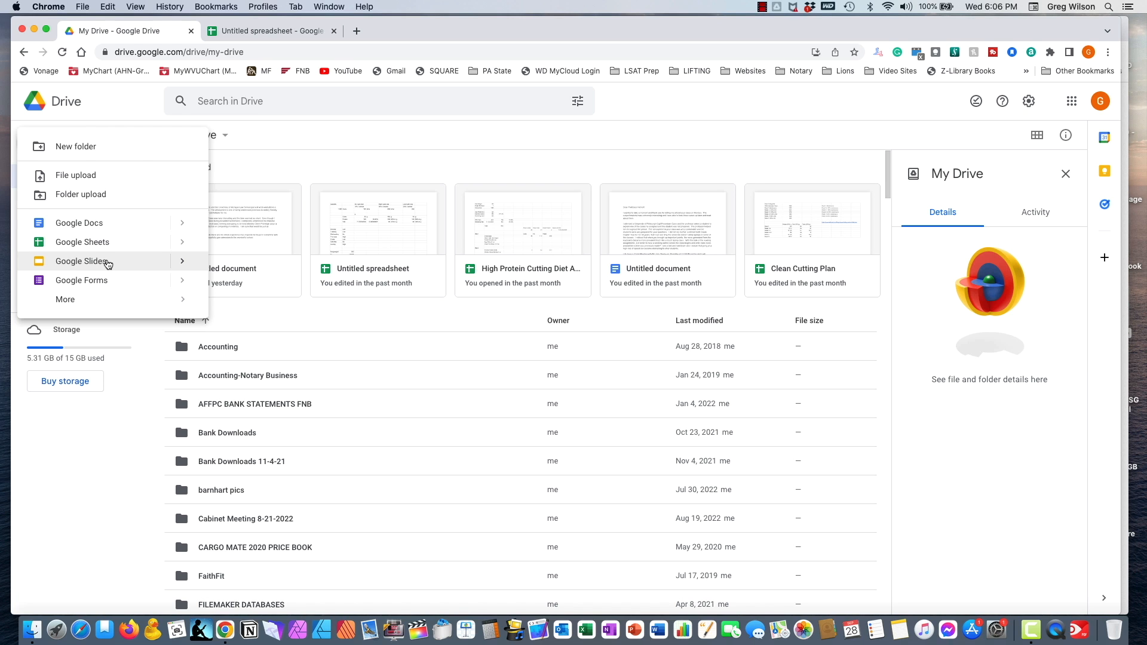
- Look through the extra file types and the Google apps list, then close both
{"action": "left_click", "coordinate": [70, 299]}
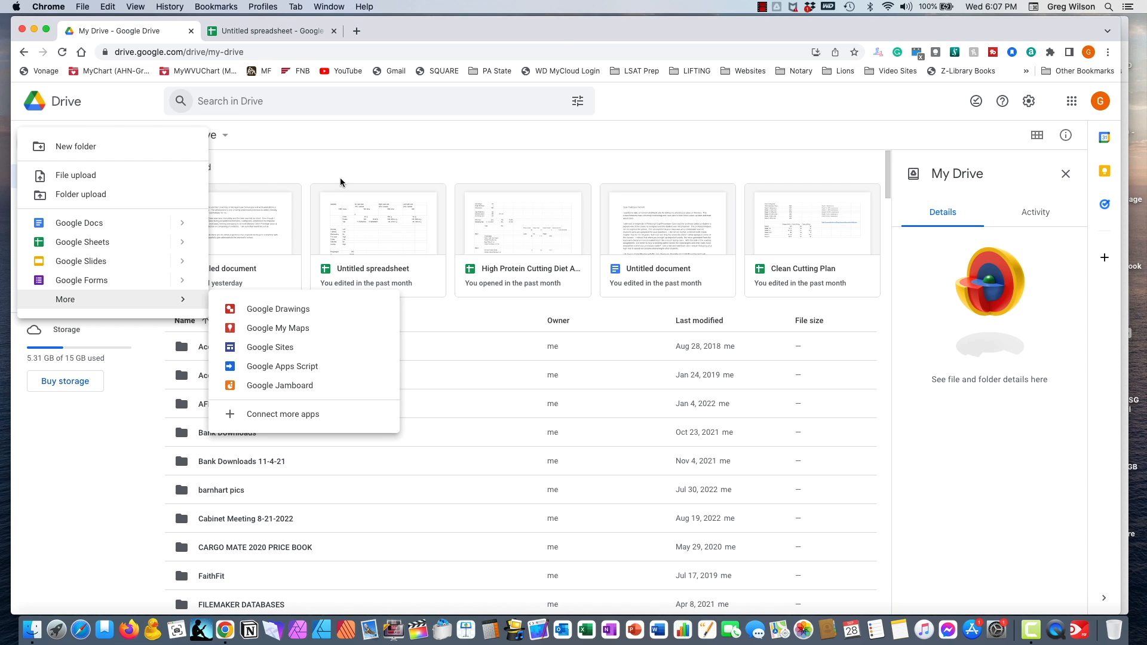
{"action": "left_click", "coordinate": [368, 127]}
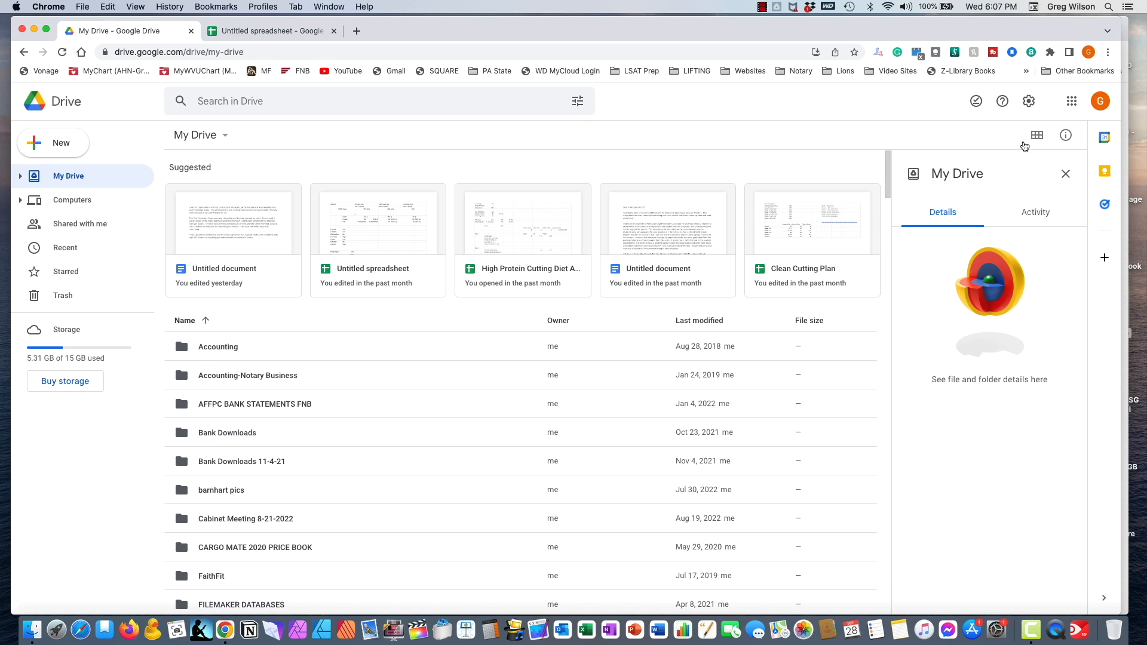
{"action": "left_click", "coordinate": [1073, 110]}
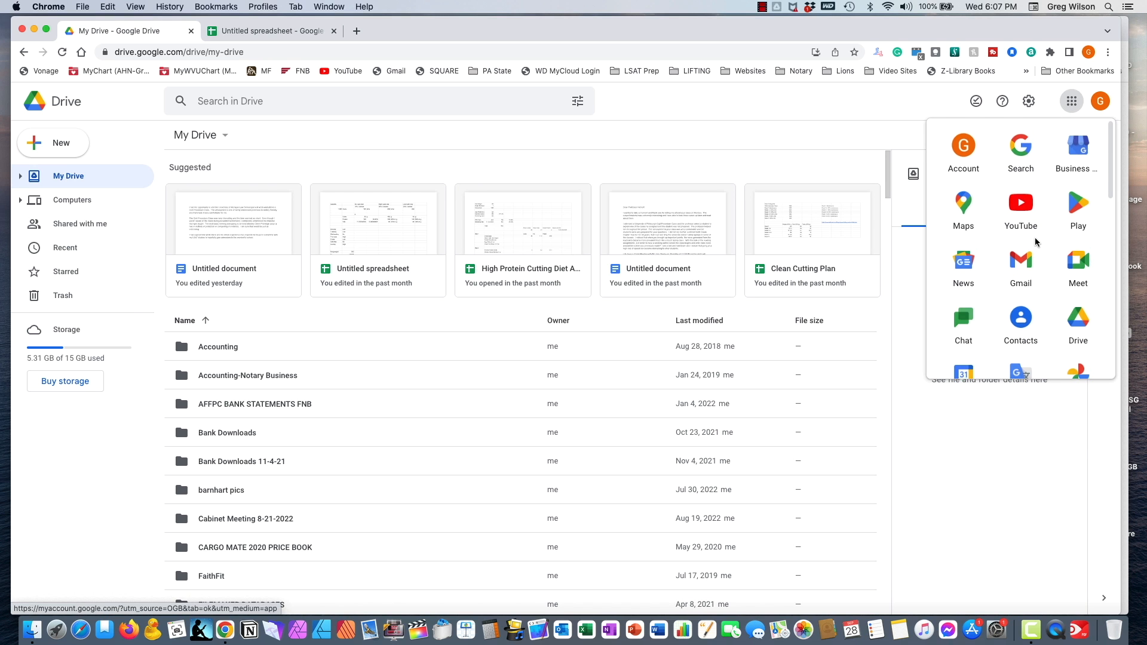
{"action": "scroll", "coordinate": [1037, 243], "scroll_direction": "down", "scroll_amount": 2}
{"action": "scroll", "coordinate": [1037, 243], "scroll_direction": "down", "scroll_amount": 6}
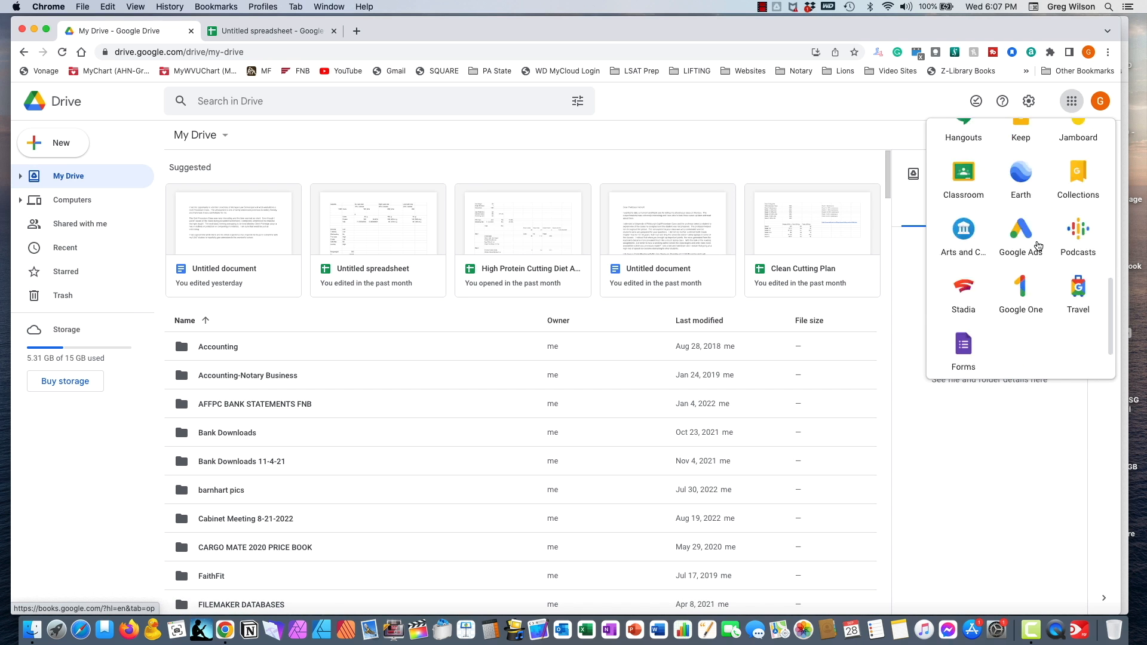
{"action": "scroll", "coordinate": [1038, 246], "scroll_direction": "up", "scroll_amount": 7}
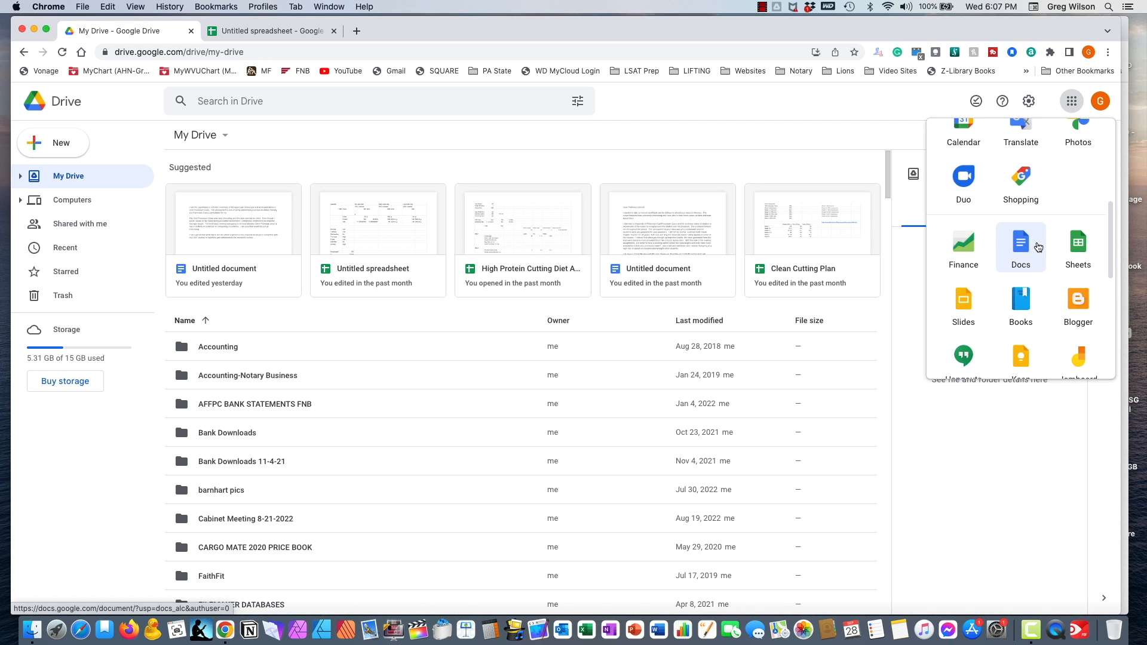
{"action": "scroll", "coordinate": [1038, 245], "scroll_direction": "up", "scroll_amount": 2}
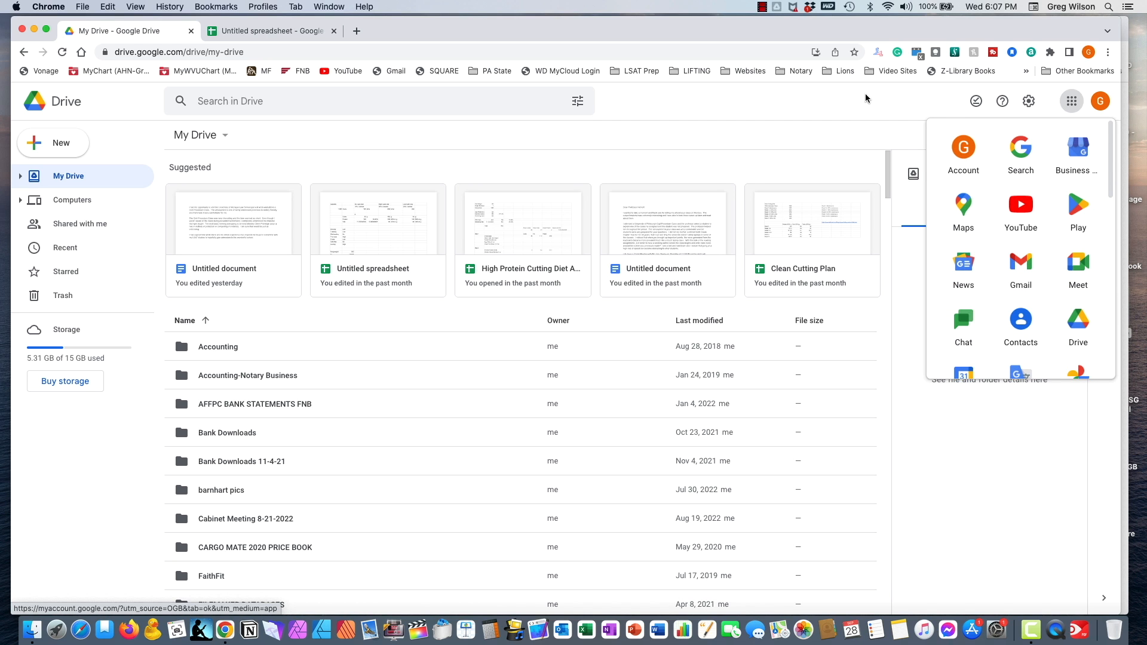
{"action": "left_click", "coordinate": [760, 90]}
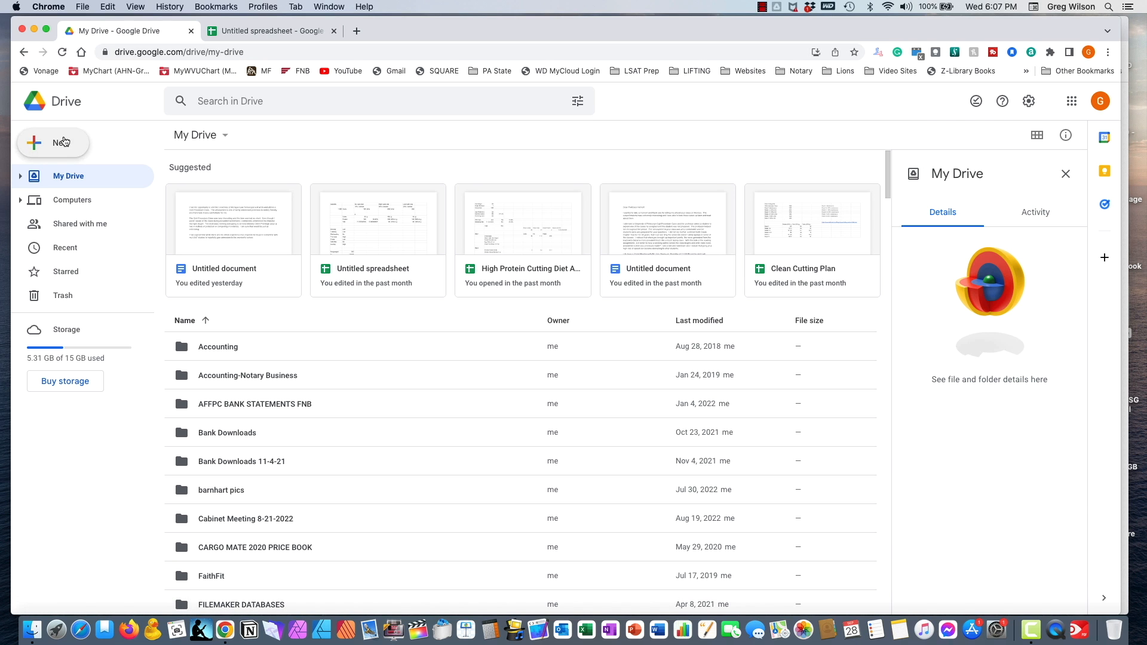
- Create a blank Google Sheets spreadsheet from the New menu
{"action": "left_click", "coordinate": [66, 142]}
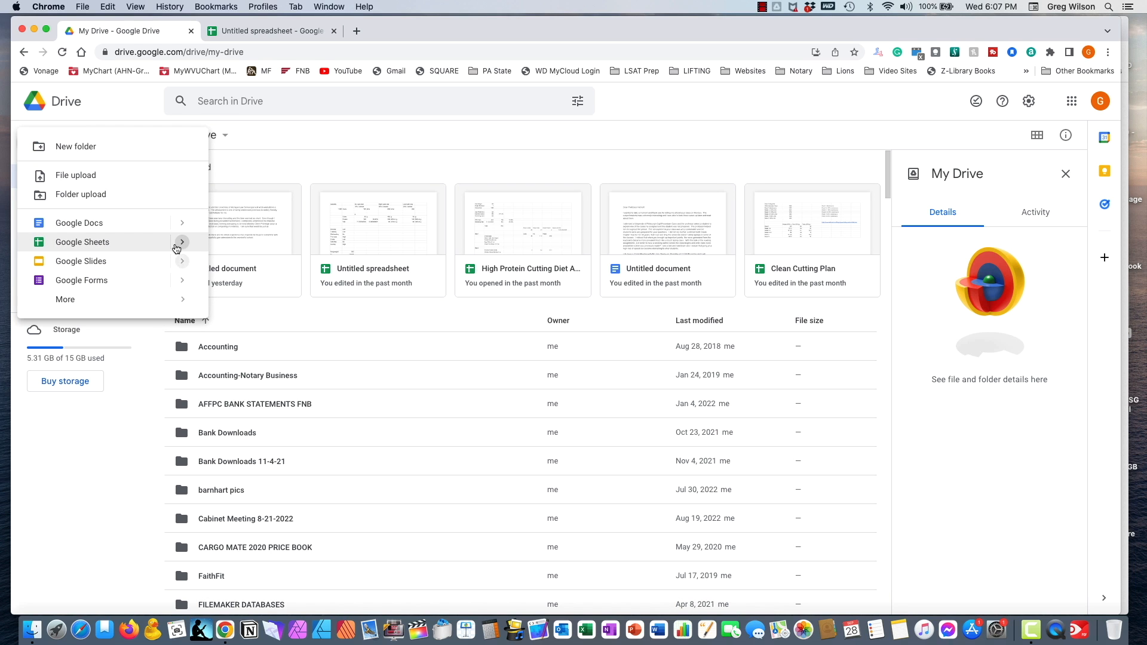
{"action": "mouse_move", "coordinate": [181, 247]}
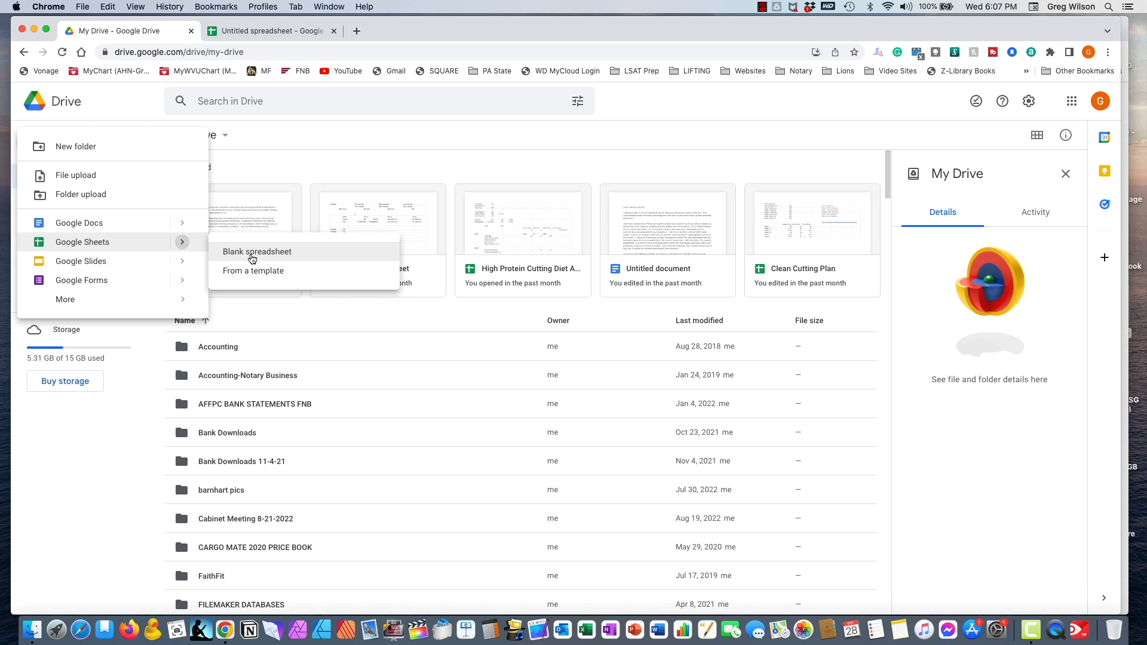
{"action": "left_click", "coordinate": [254, 254]}
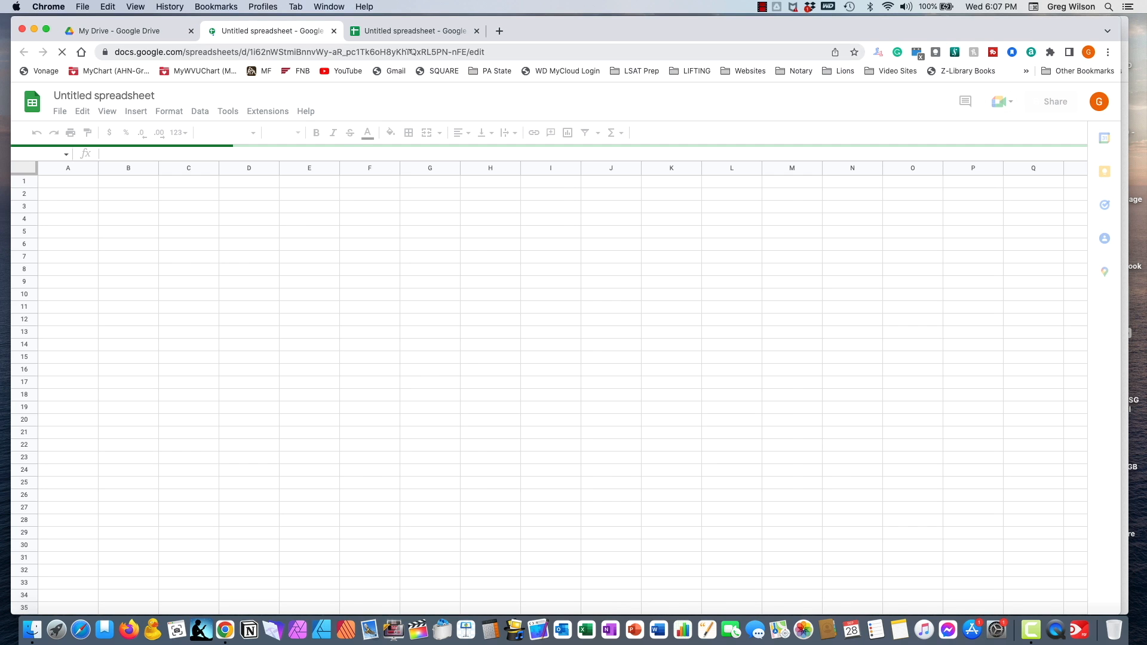
- In the new spreadsheet, enter the title 'Attendace Spreadsheet' in cell A1
{"action": "left_click", "coordinate": [406, 31]}
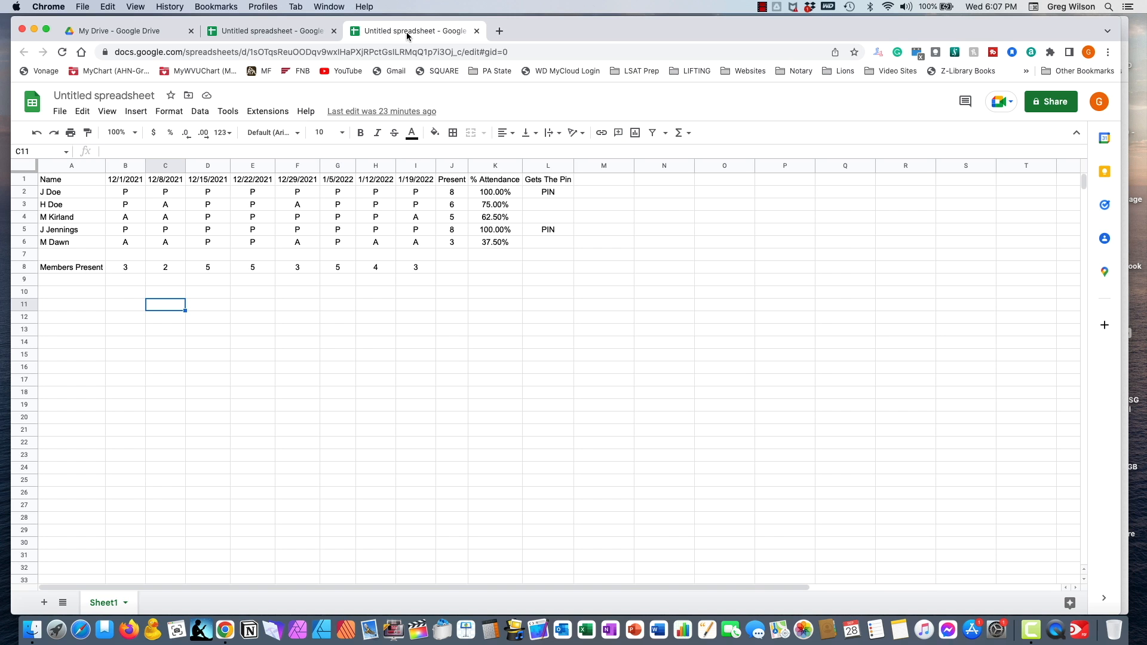
{"action": "left_click", "coordinate": [293, 31]}
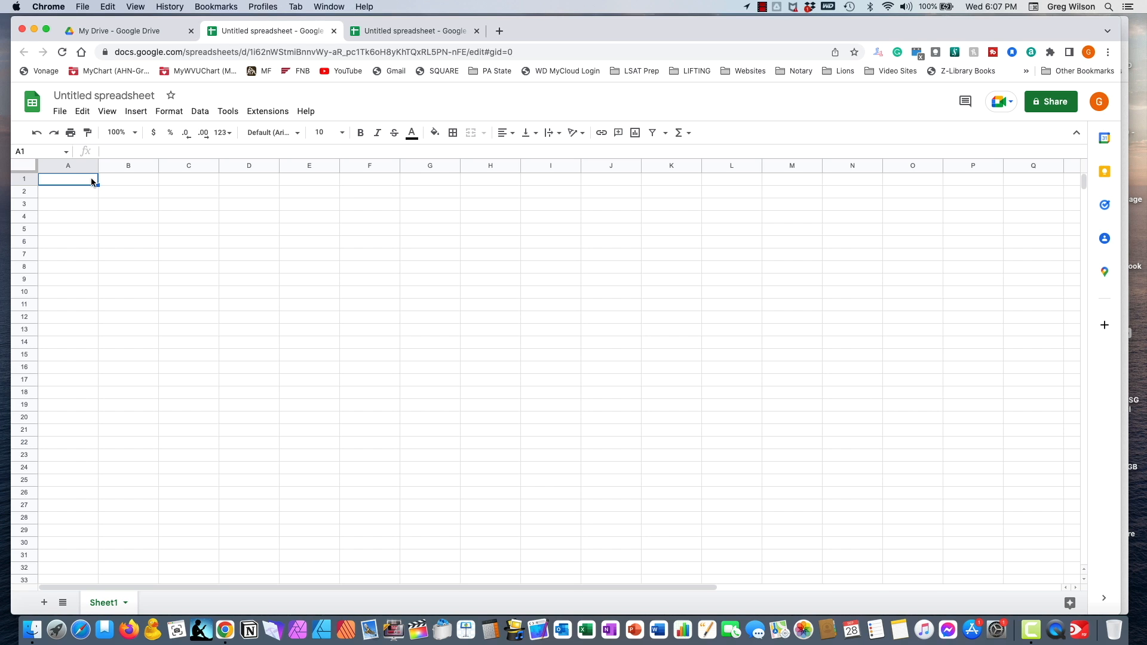
{"action": "type", "text": "Attendace SPR"}
{"action": "key", "text": "BackSpace"}
{"action": "key", "text": "BackSpace"}
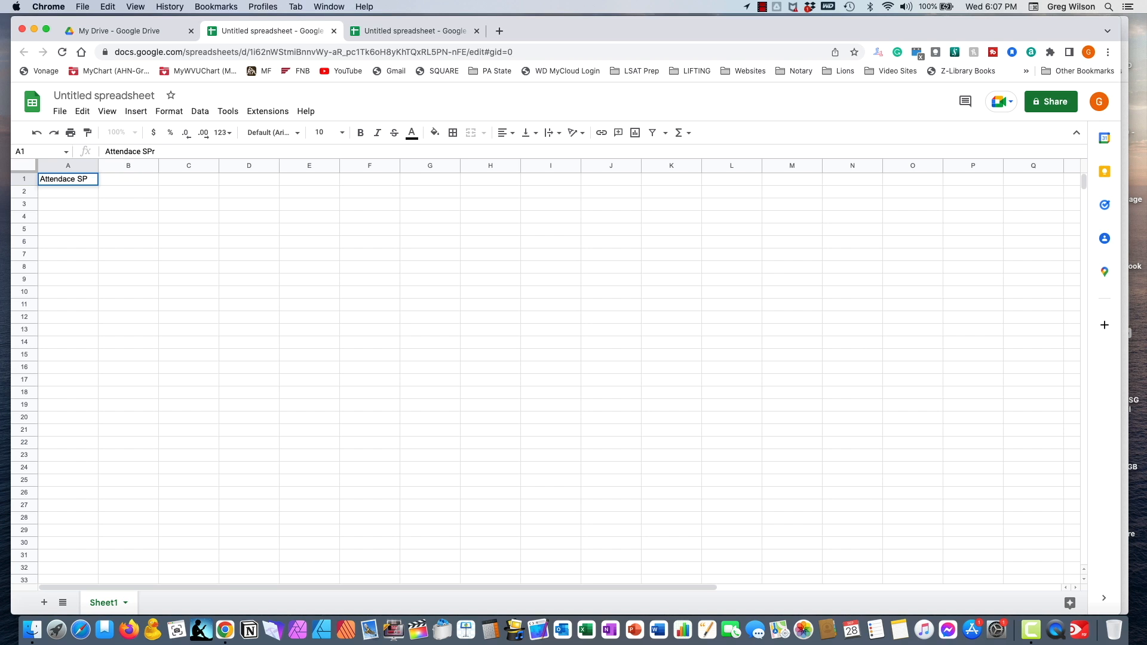
{"action": "type", "text": "preadsheet"}
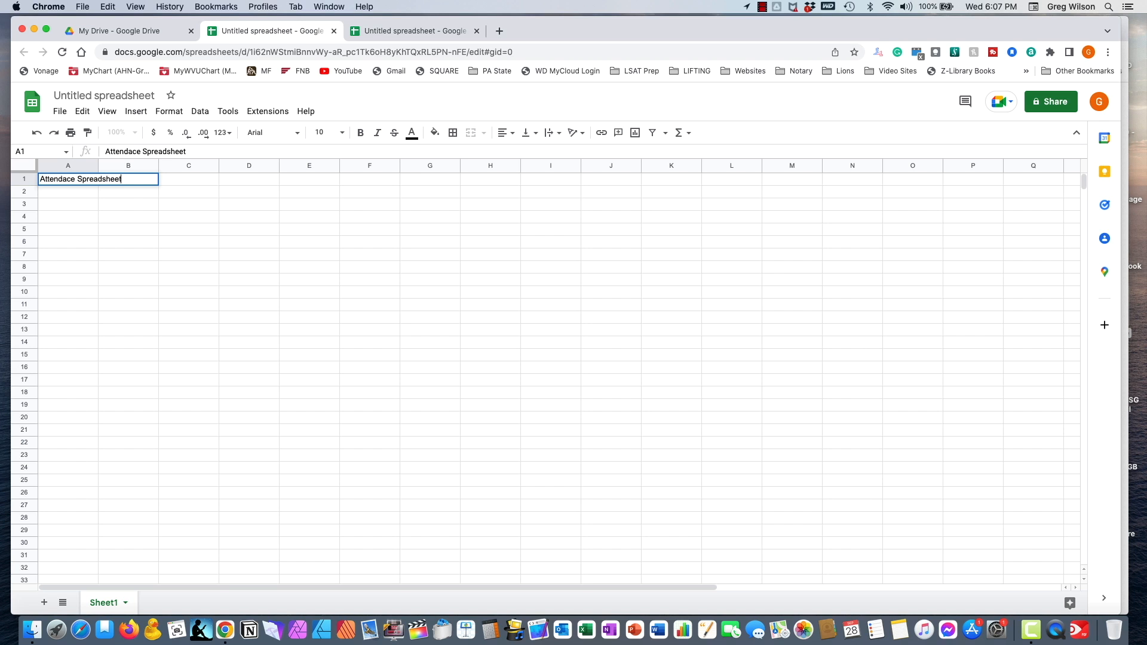
{"action": "key", "text": "Return"}
{"action": "key", "text": "Return"}
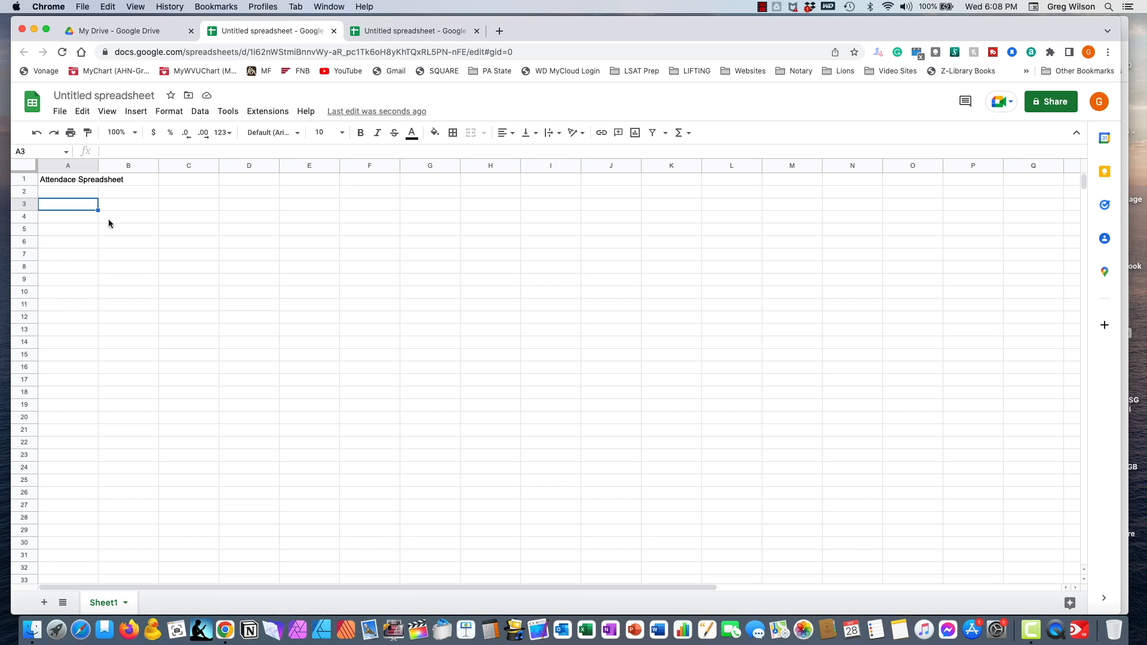
- Select various cells around the sheet (B8, B11, A9, J15, E8, A3)
{"action": "left_click", "coordinate": [150, 266]}
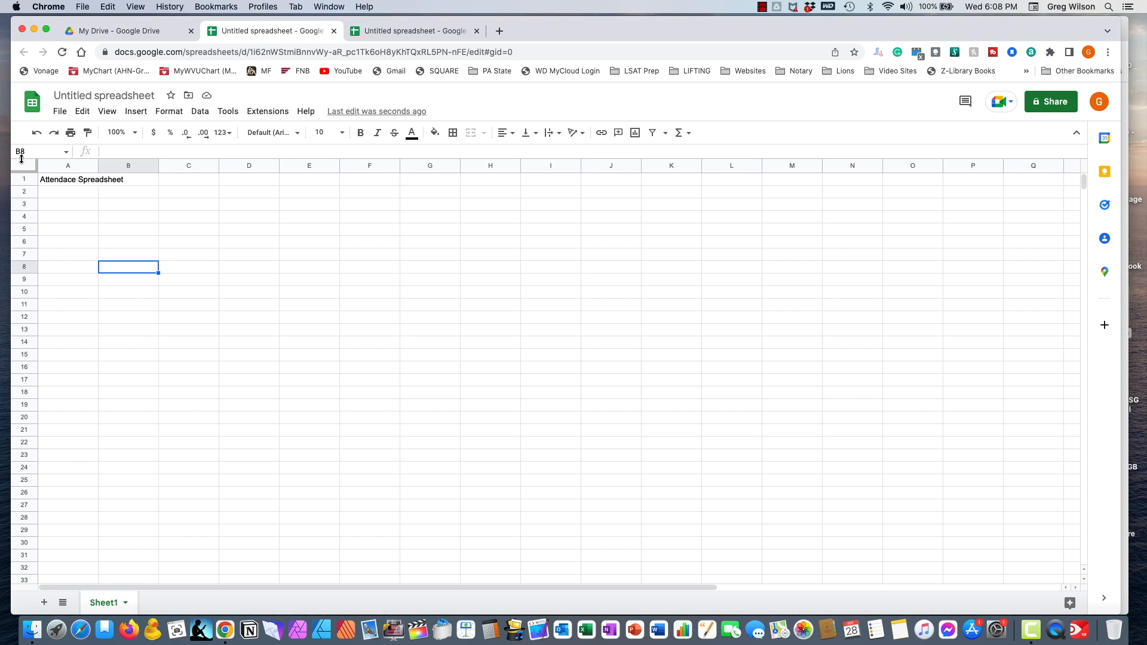
{"action": "left_click", "coordinate": [122, 304]}
{"action": "left_click", "coordinate": [51, 283]}
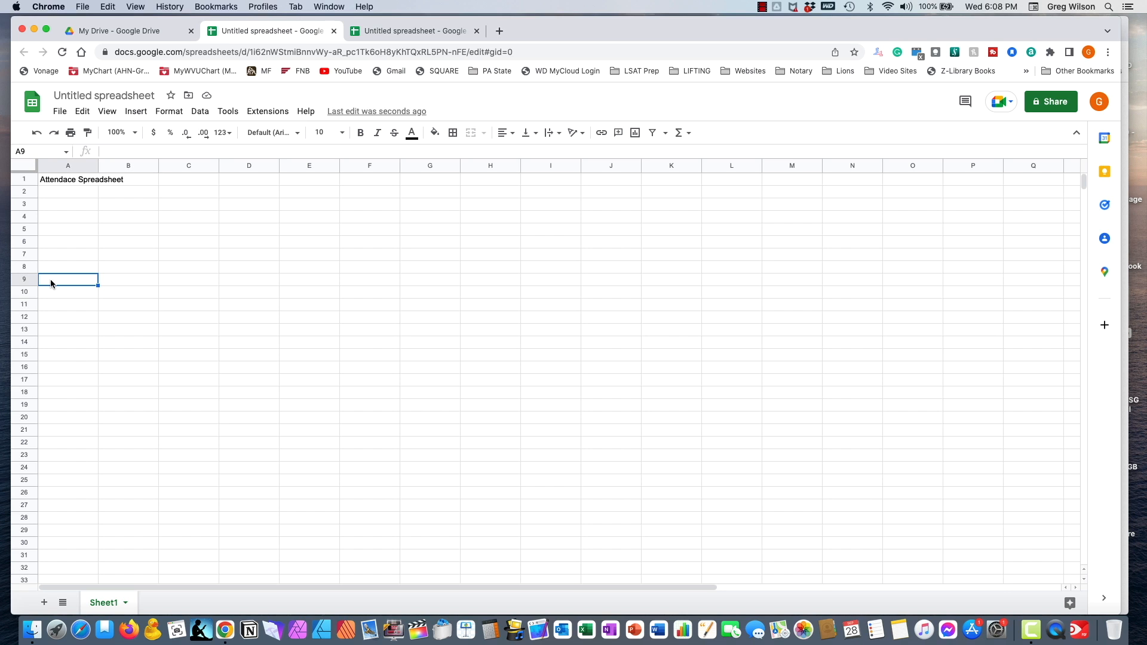
{"action": "left_click", "coordinate": [583, 356]}
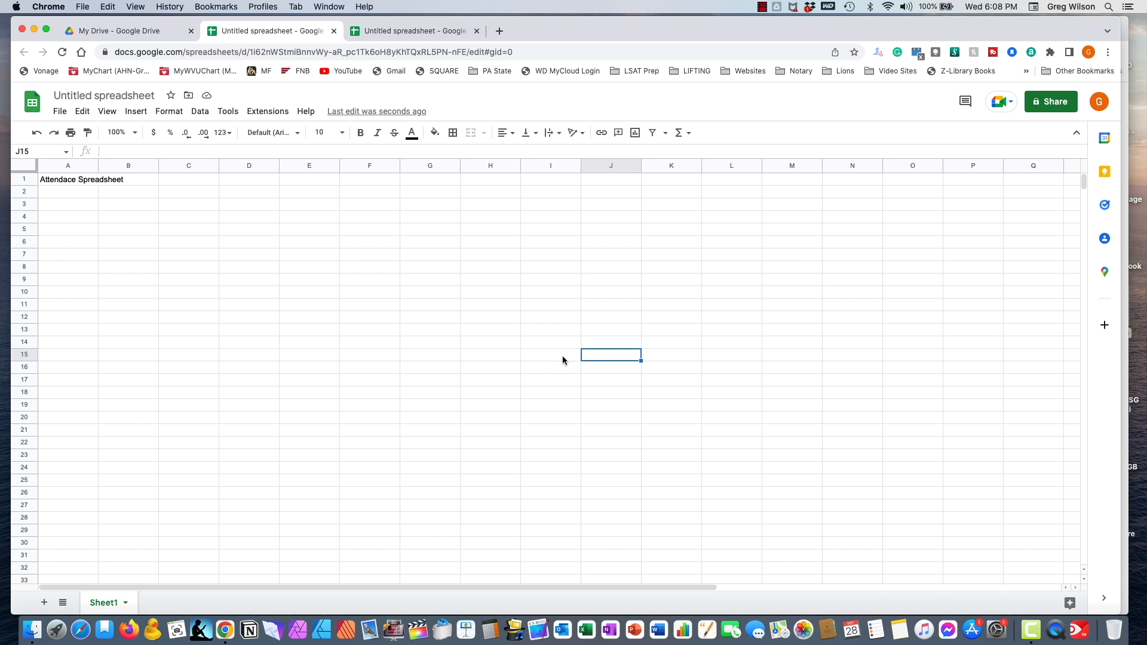
{"action": "left_click", "coordinate": [292, 269]}
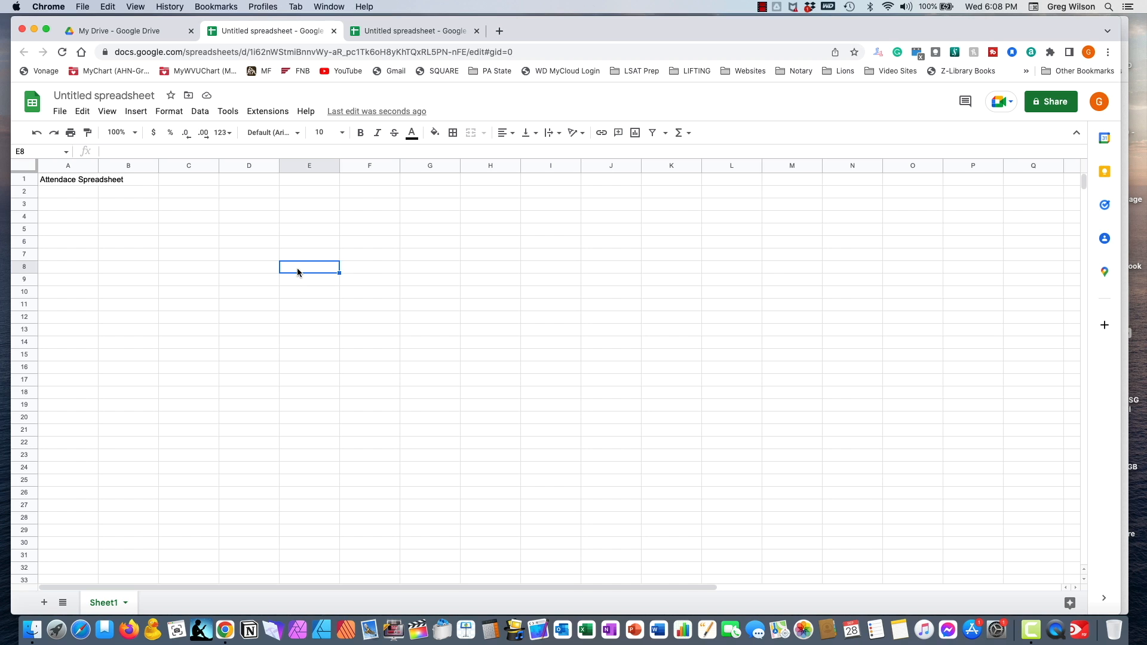
{"action": "left_click", "coordinate": [71, 206]}
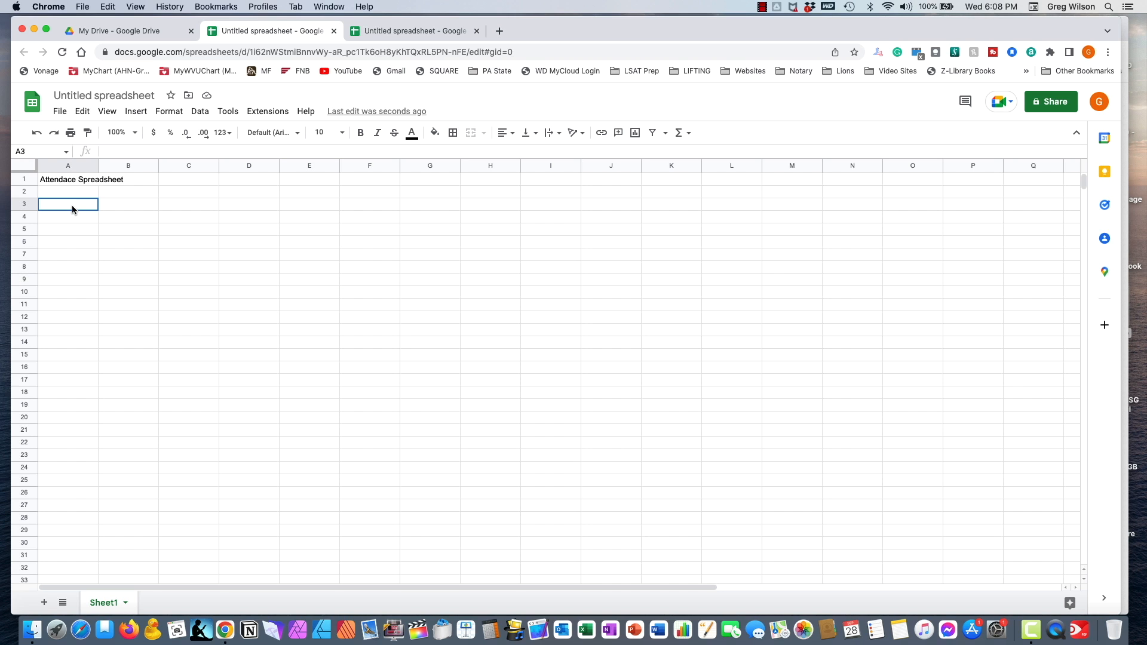
- Insert the missing 'n' so A1 reads 'Attendance Spreadsheet'
{"action": "left_click", "coordinate": [62, 184]}
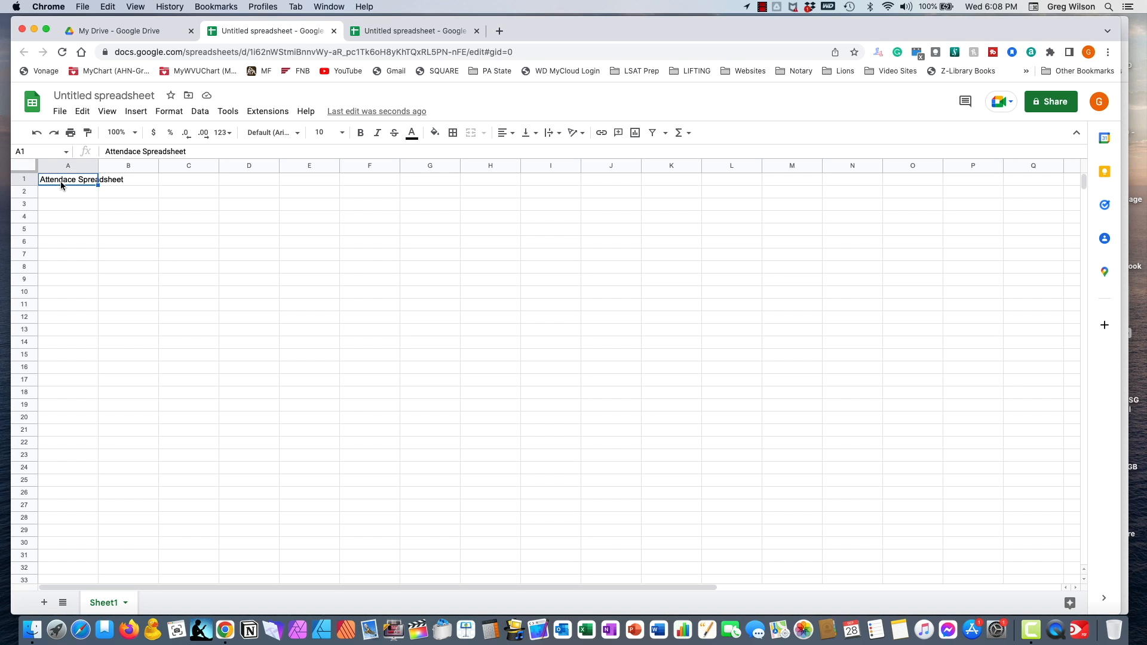
{"action": "left_click", "coordinate": [131, 151]}
{"action": "type", "text": "n"}
{"action": "left_click", "coordinate": [150, 232]}
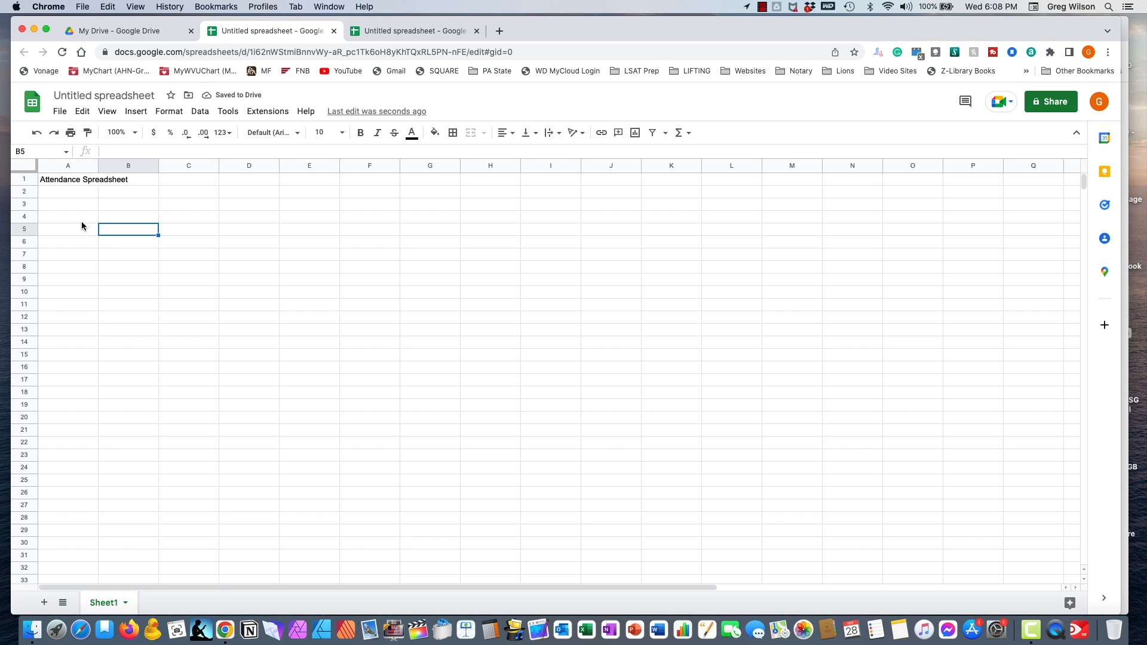
{"action": "left_click", "coordinate": [53, 204]}
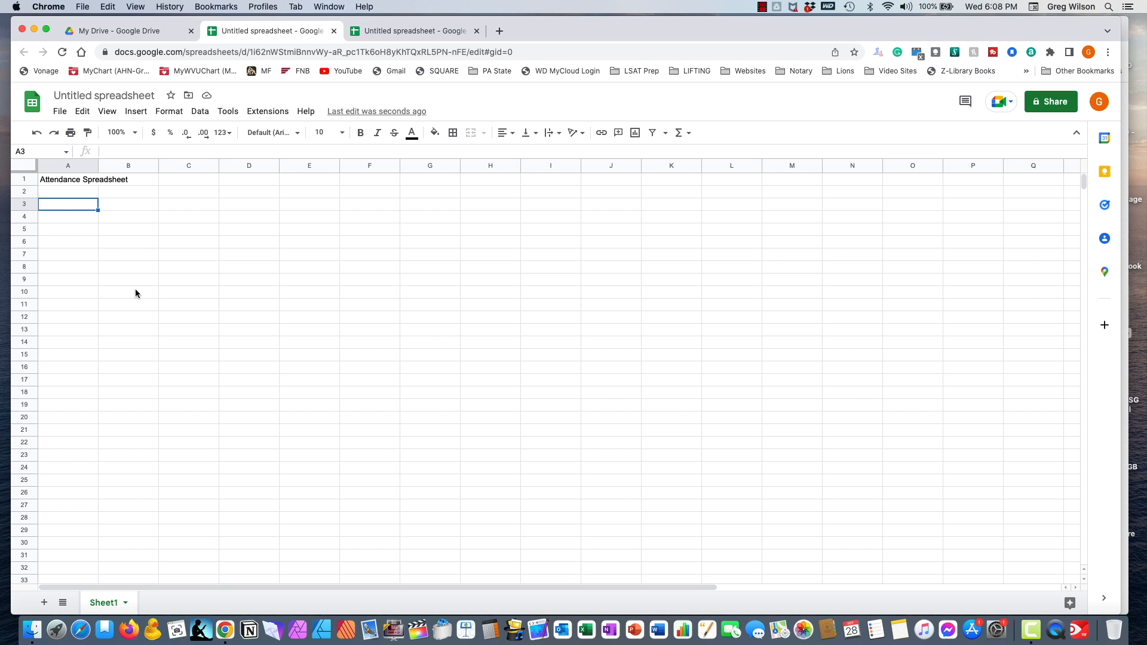
- Put the heading 'Name' in A3 and the date 7/1/2021 in B3
{"action": "type", "text": "Namew"}
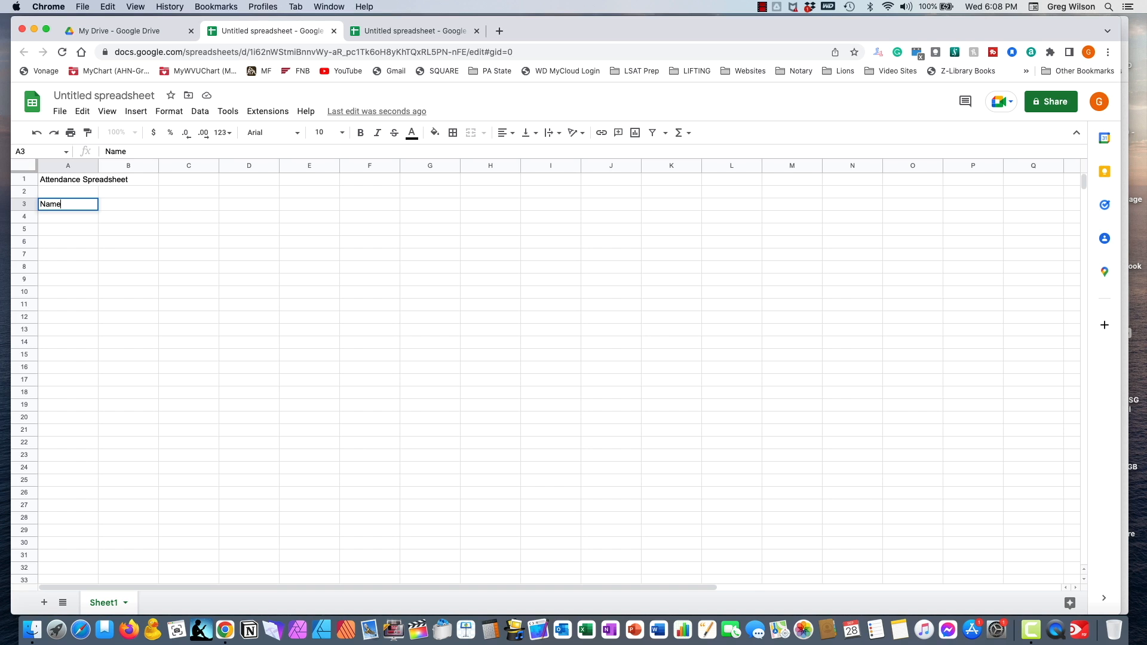
{"action": "key", "text": "Tab"}
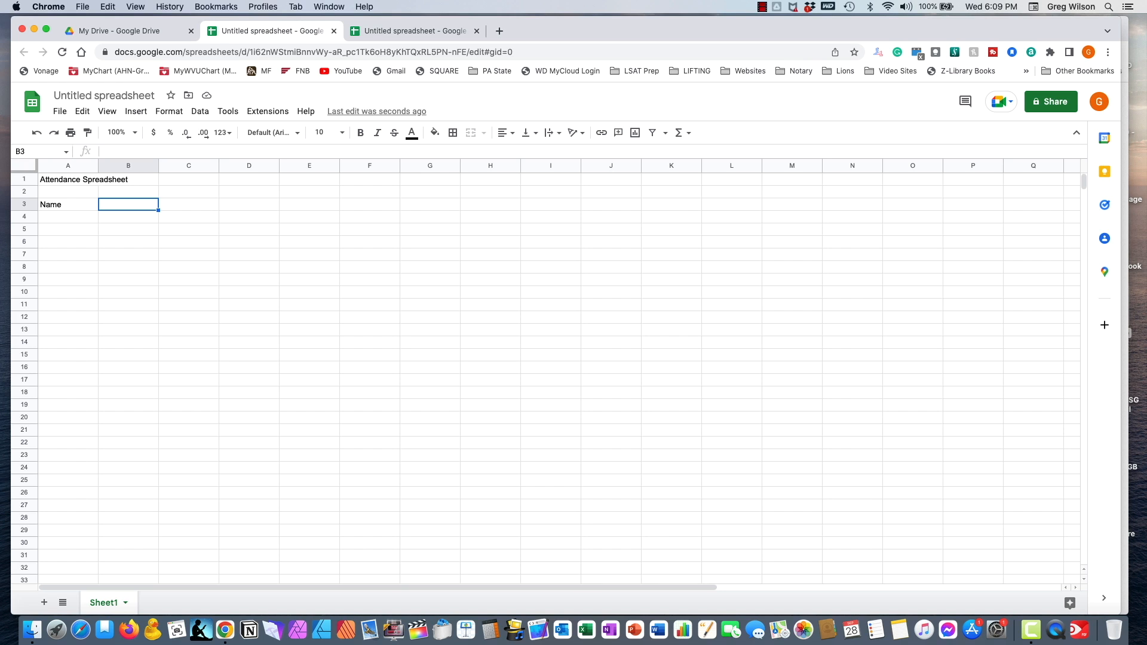
{"action": "type", "text": "7/1/2021"}
{"action": "key", "text": "Return"}
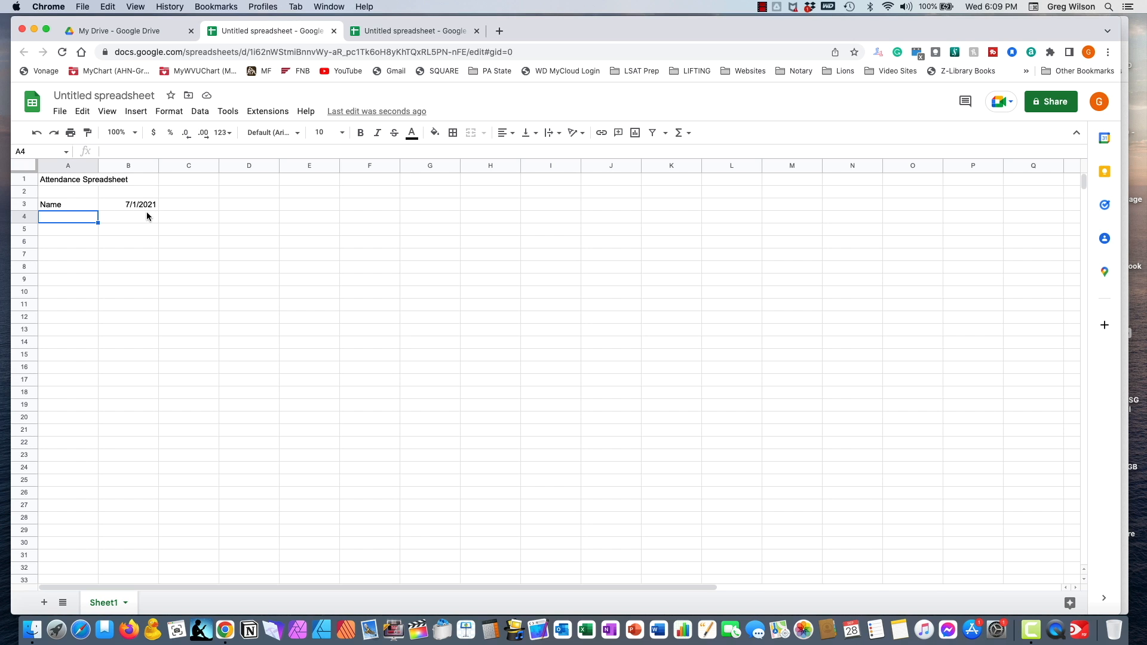
{"action": "left_click", "coordinate": [174, 204]}
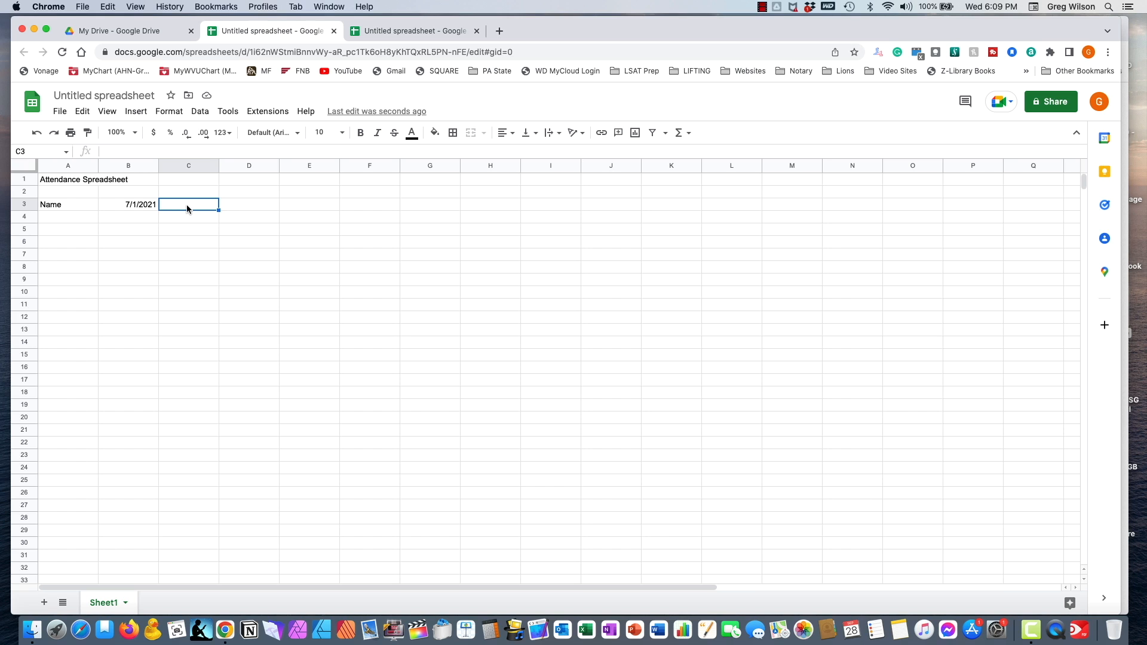
- Enter the formula =B3+14 in C3 so it shows 7/15/2021
{"action": "type", "text": "="}
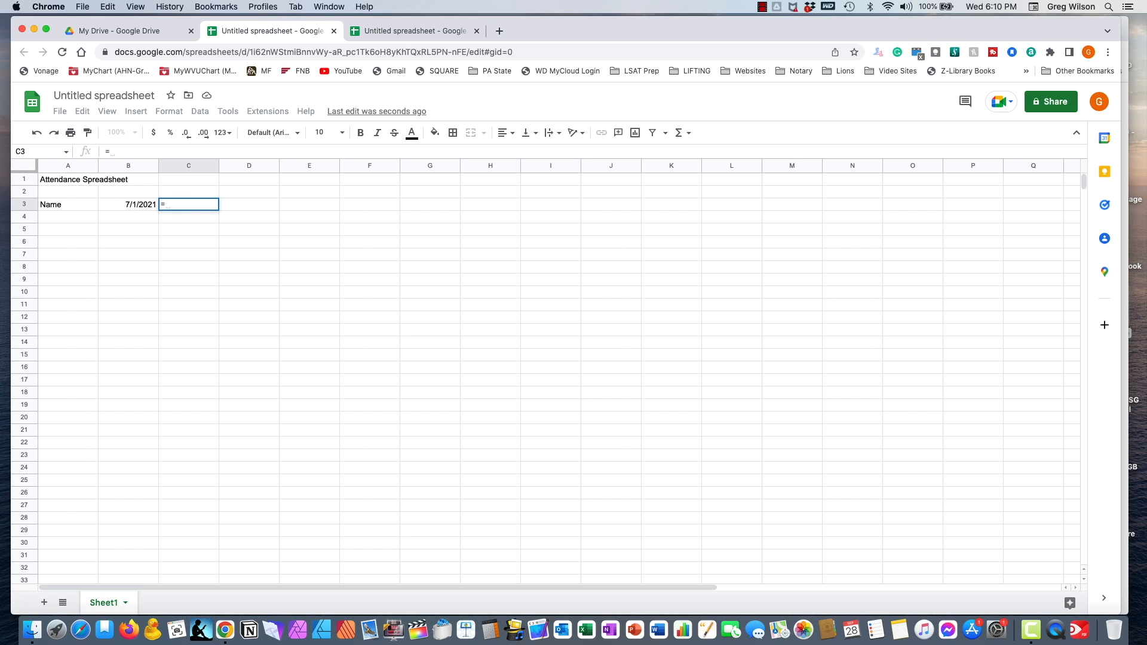
{"action": "left_click", "coordinate": [143, 204]}
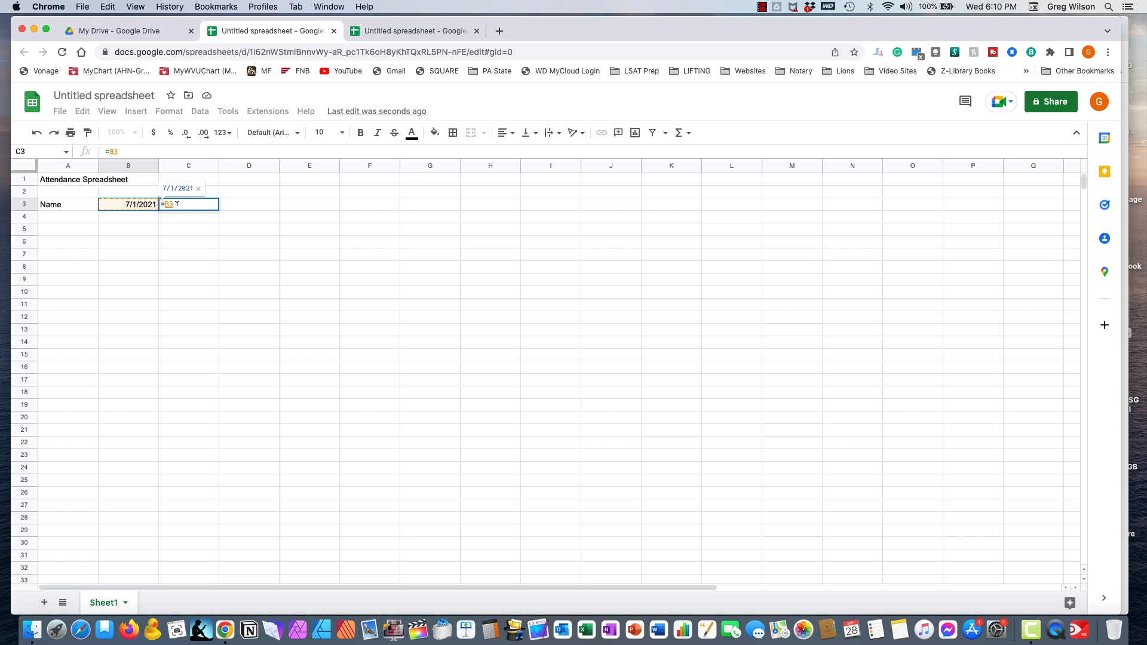
{"action": "type", "text": "+14"}
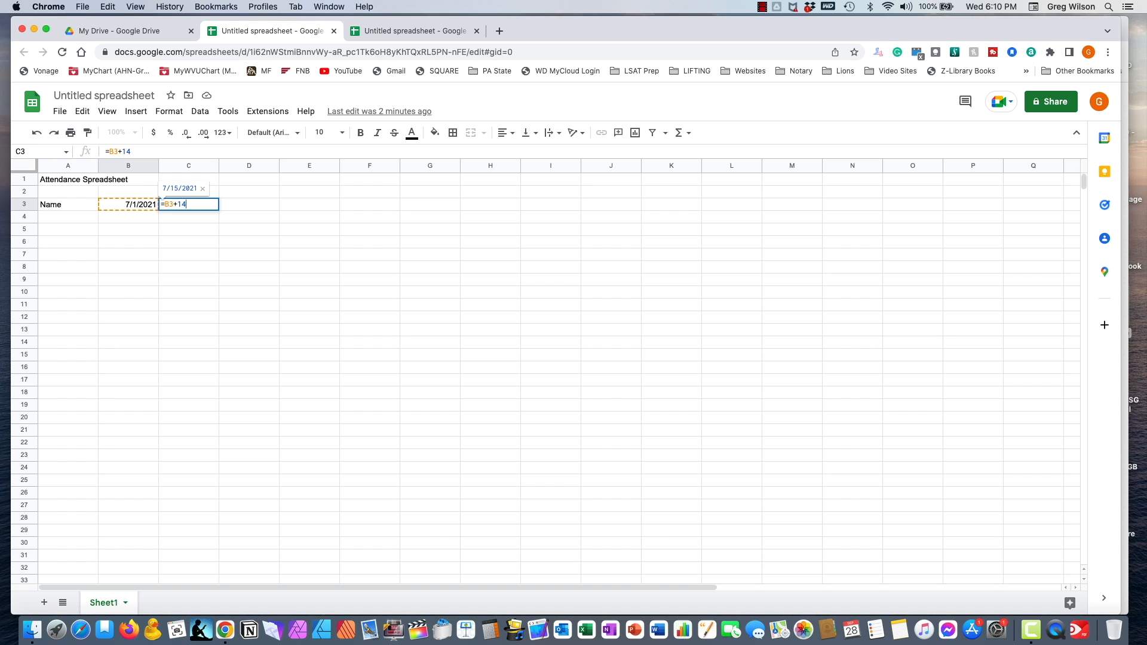
{"action": "key", "text": "Return"}
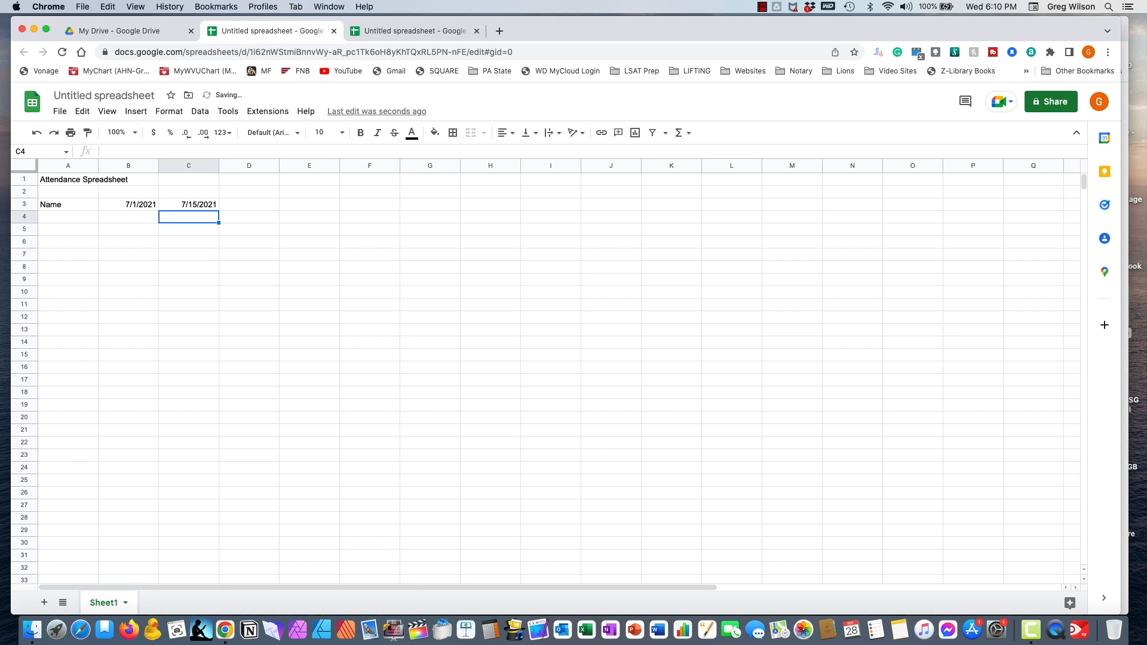
- Review the contents of A3, B3 and C3
{"action": "key", "text": "Up"}
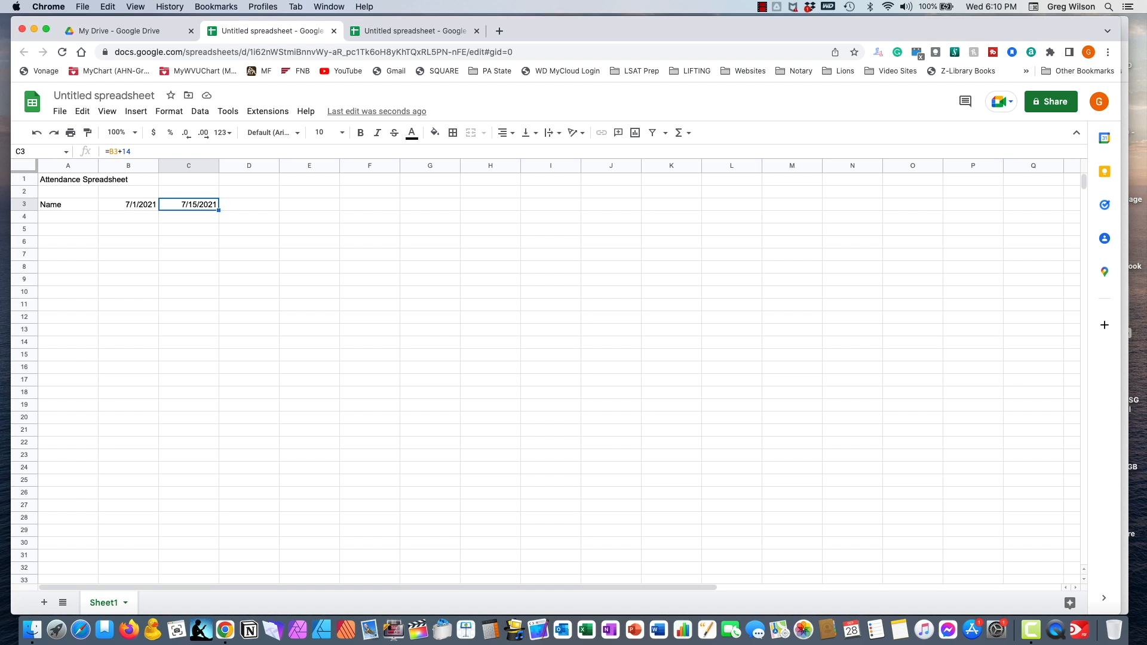
{"action": "left_click", "coordinate": [137, 206]}
{"action": "left_click", "coordinate": [73, 206]}
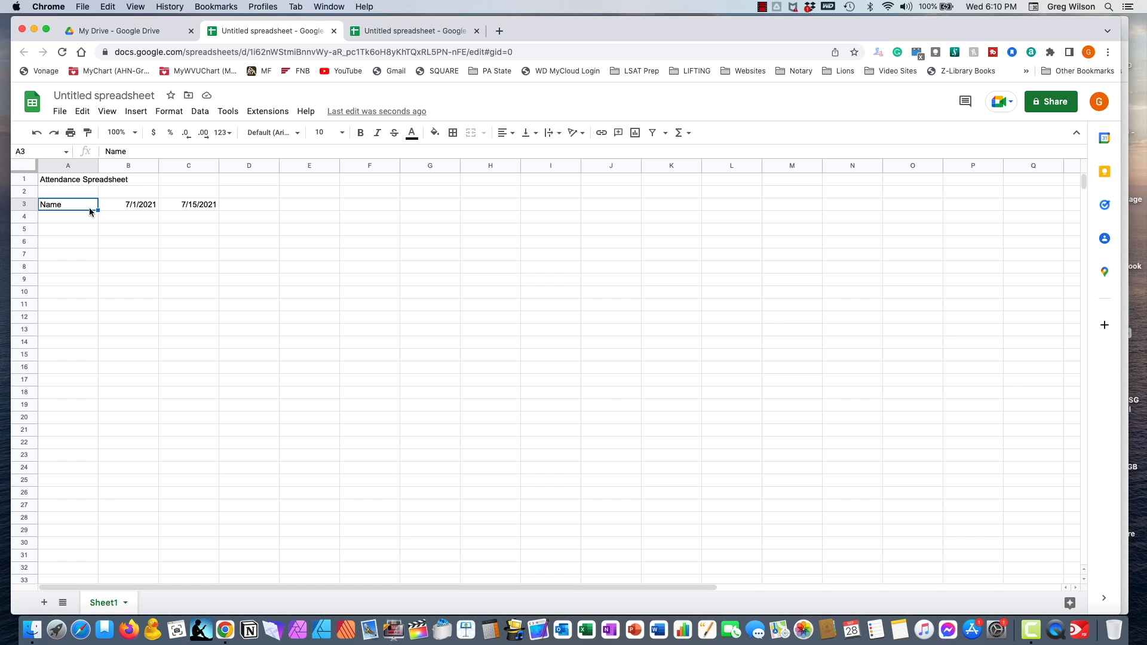
{"action": "left_click", "coordinate": [106, 204]}
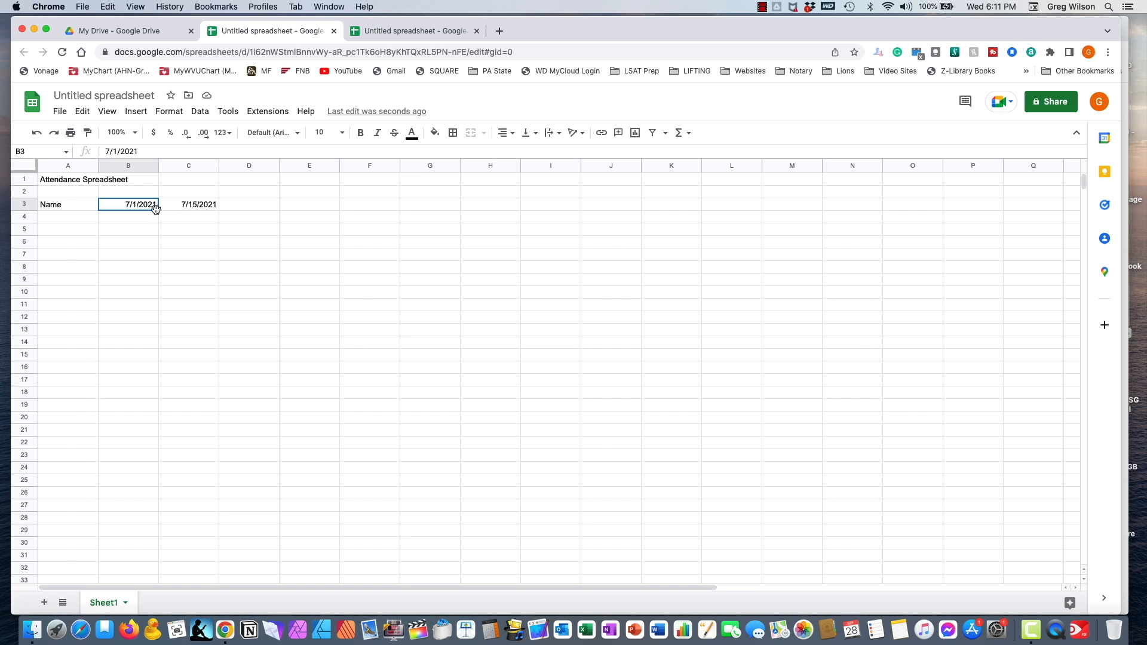
{"action": "left_click", "coordinate": [182, 208]}
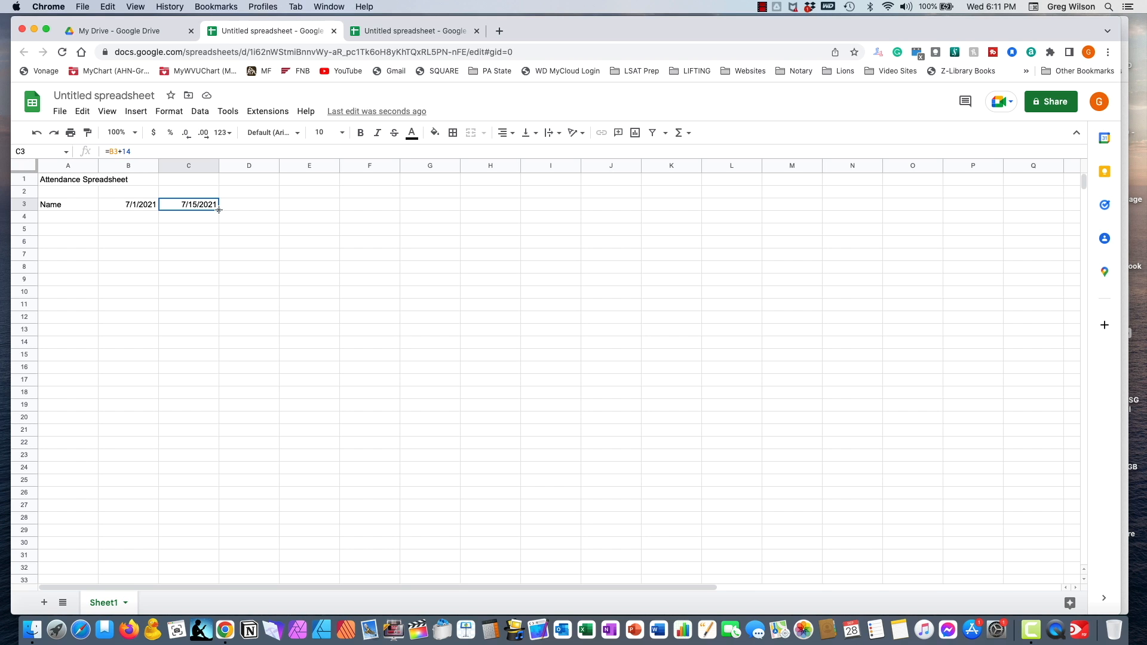
- Fill C3's +14 formula right to K3, giving dates through 11/4/2021
{"action": "left_click_drag", "start_coordinate": [219, 209], "coordinate": [667, 208]}
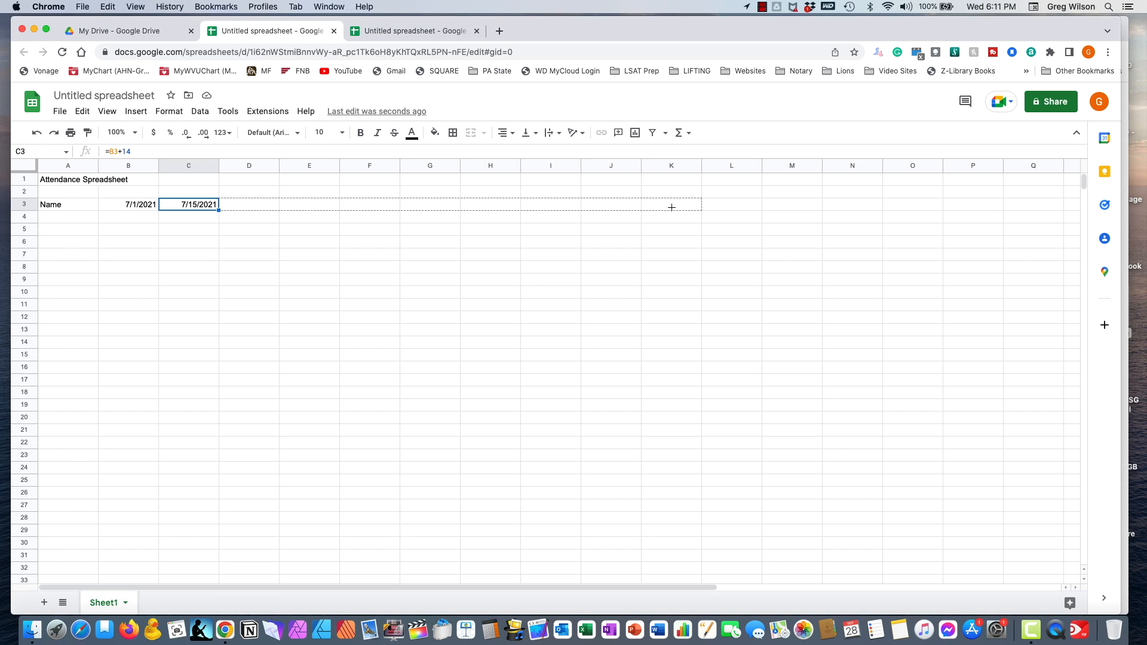
{"action": "left_click_drag", "start_coordinate": [672, 208], "coordinate": [671, 207]}
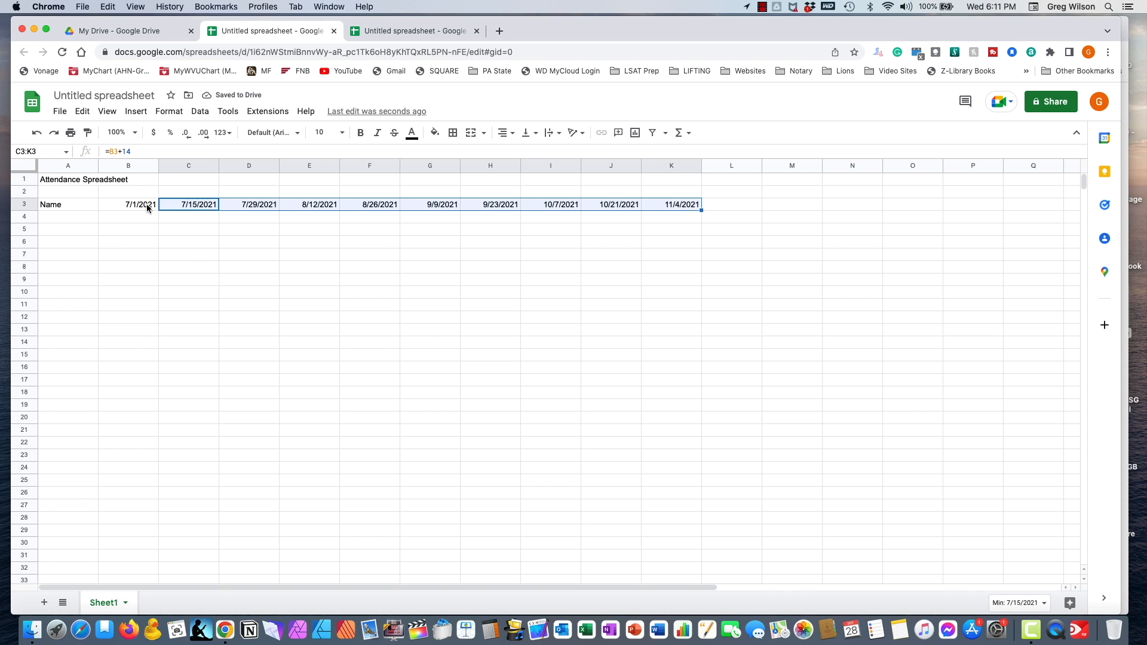
{"action": "left_click", "coordinate": [195, 206]}
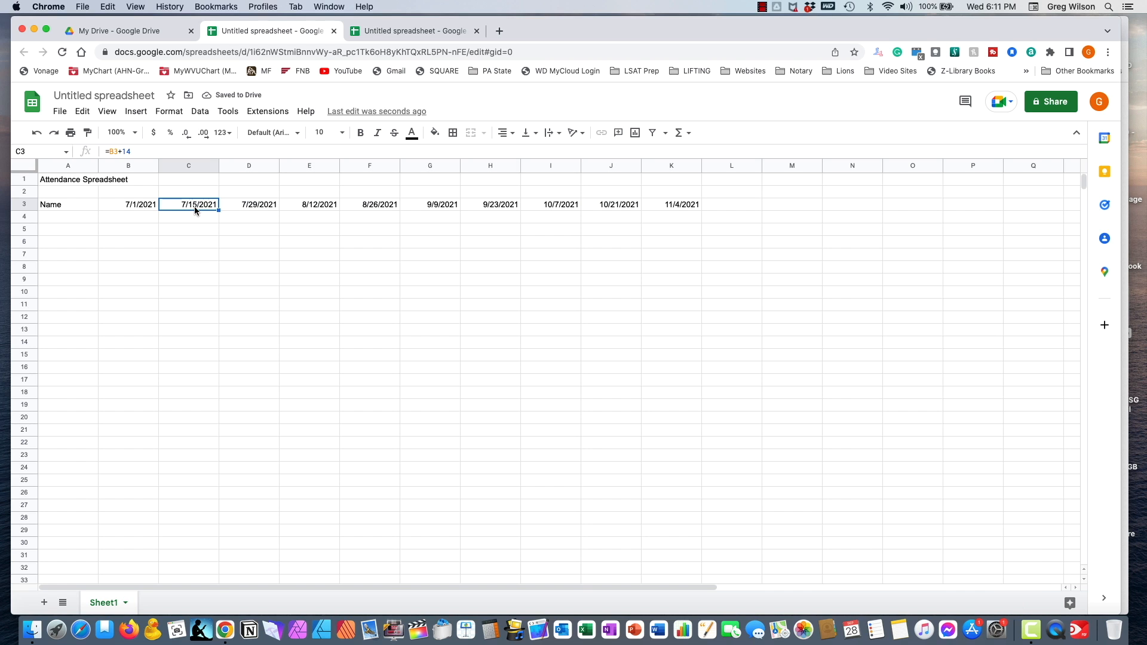
{"action": "left_click", "coordinate": [243, 208]}
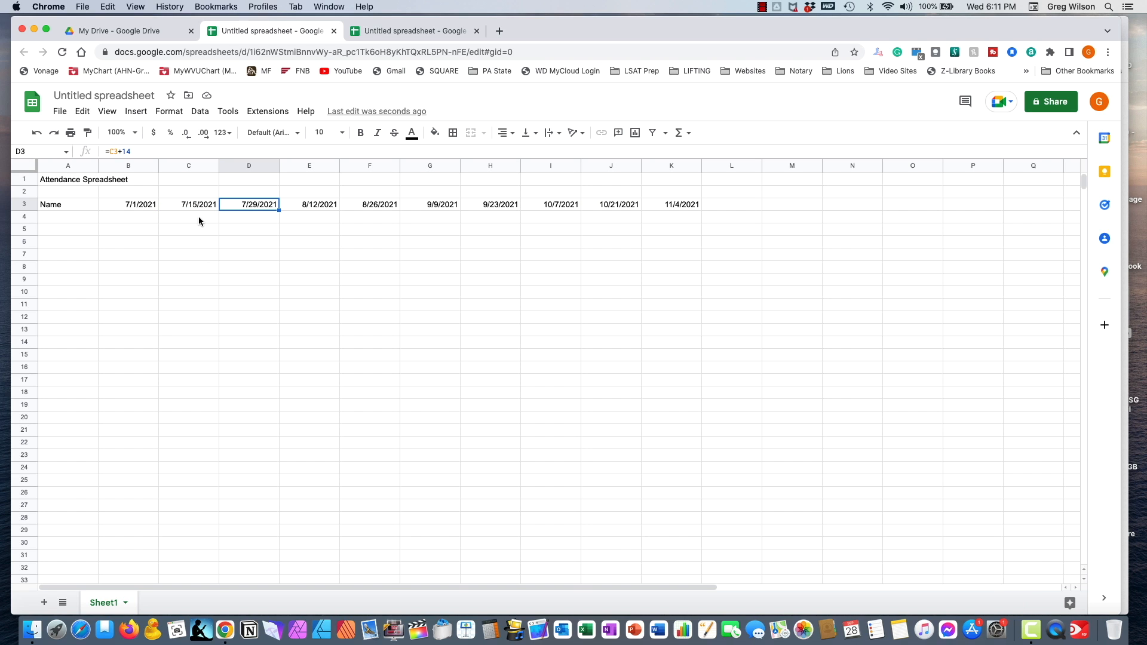
- Compare the copied date formulas in C3 through F3
{"action": "left_click", "coordinate": [185, 204]}
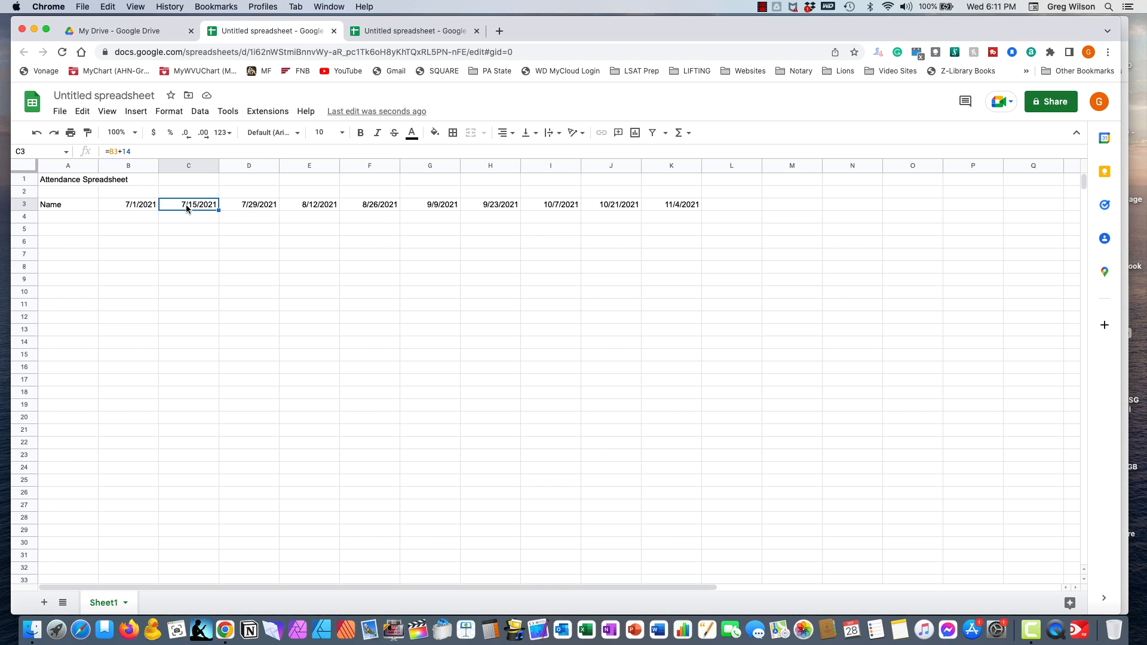
{"action": "left_click", "coordinate": [260, 205]}
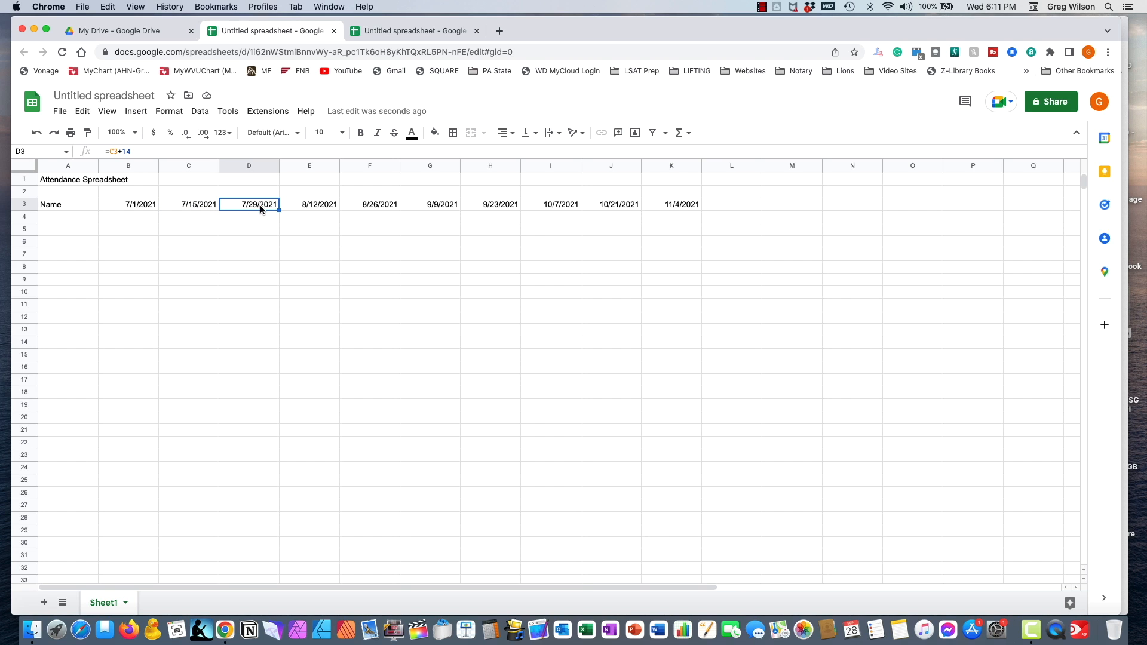
{"action": "left_click", "coordinate": [313, 204]}
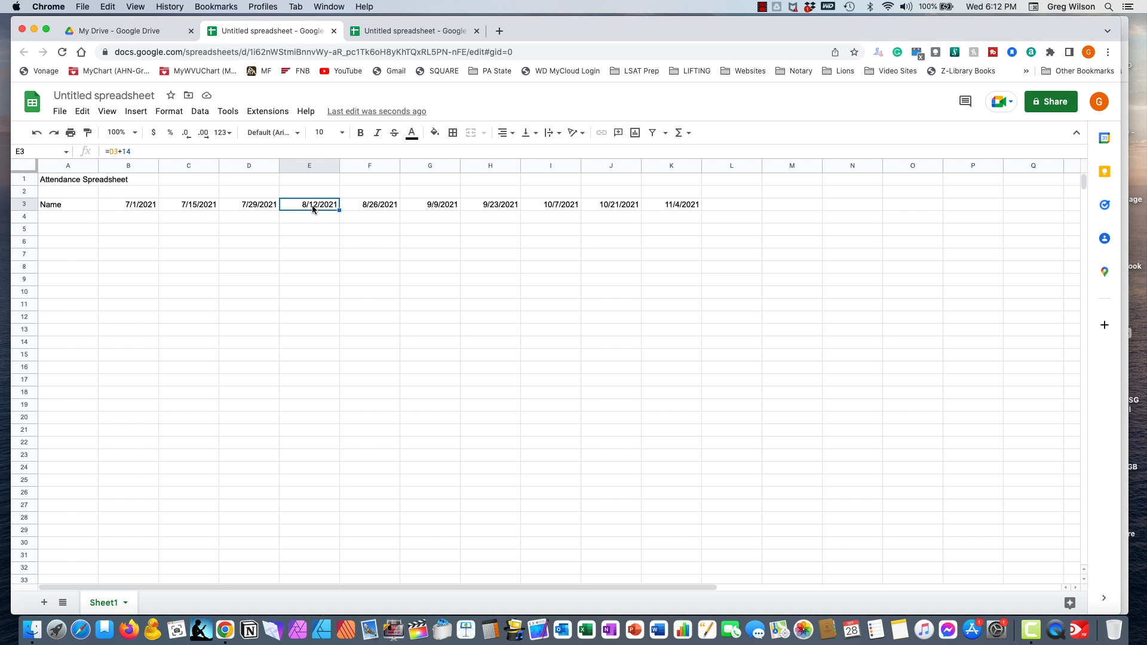
{"action": "left_click", "coordinate": [243, 205]}
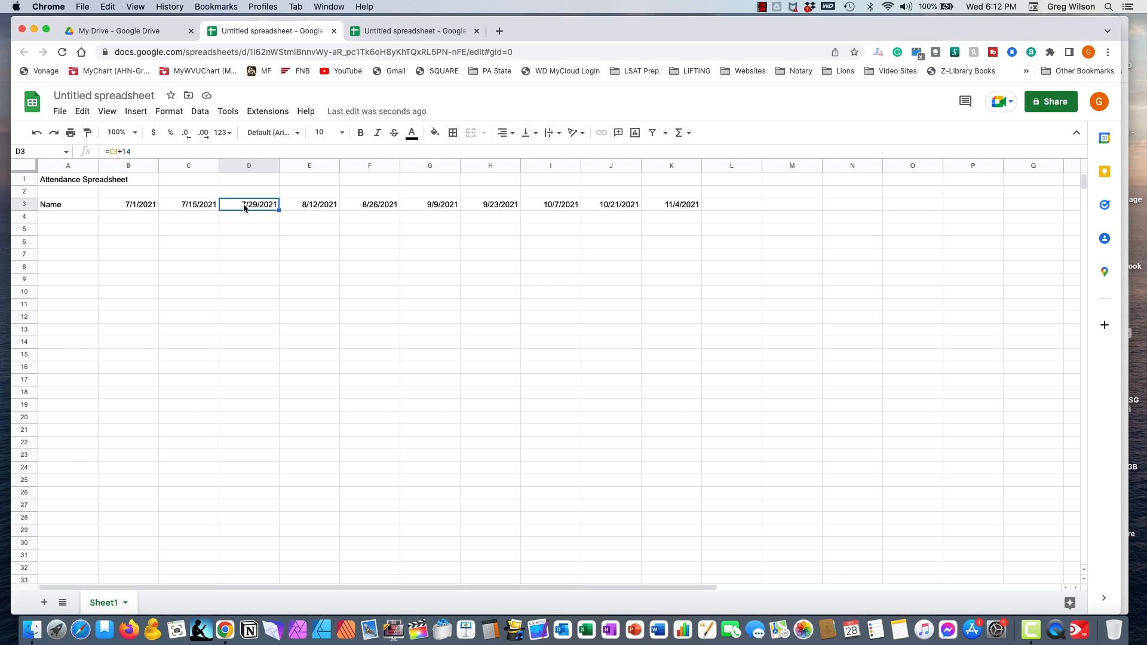
{"action": "left_click", "coordinate": [321, 205]}
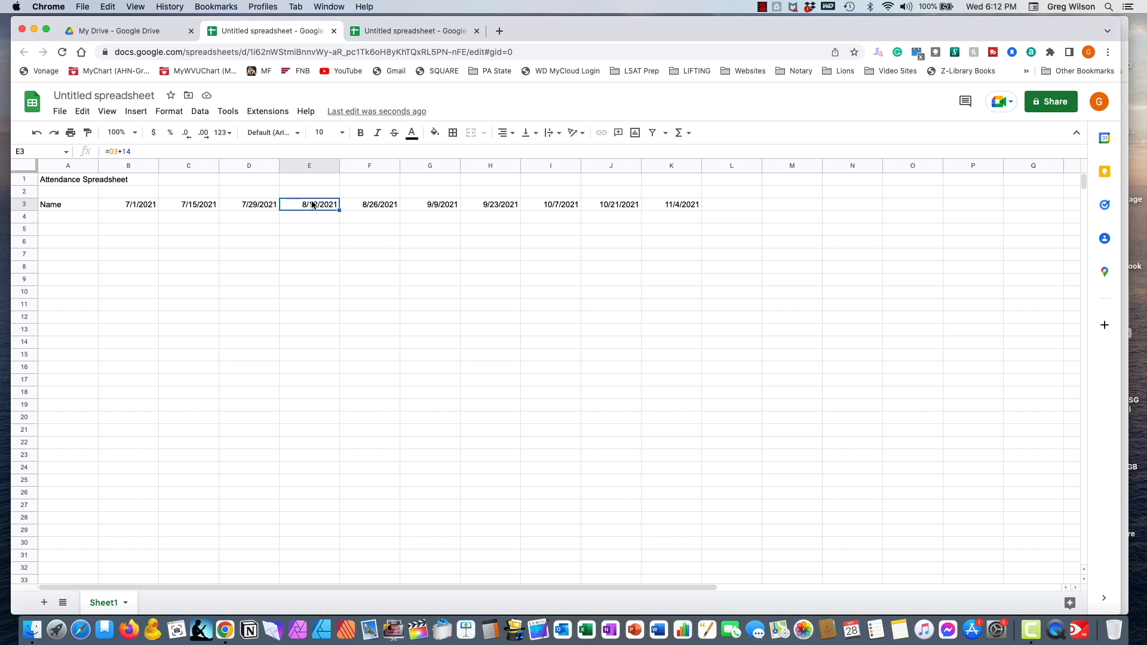
{"action": "left_click", "coordinate": [361, 207]}
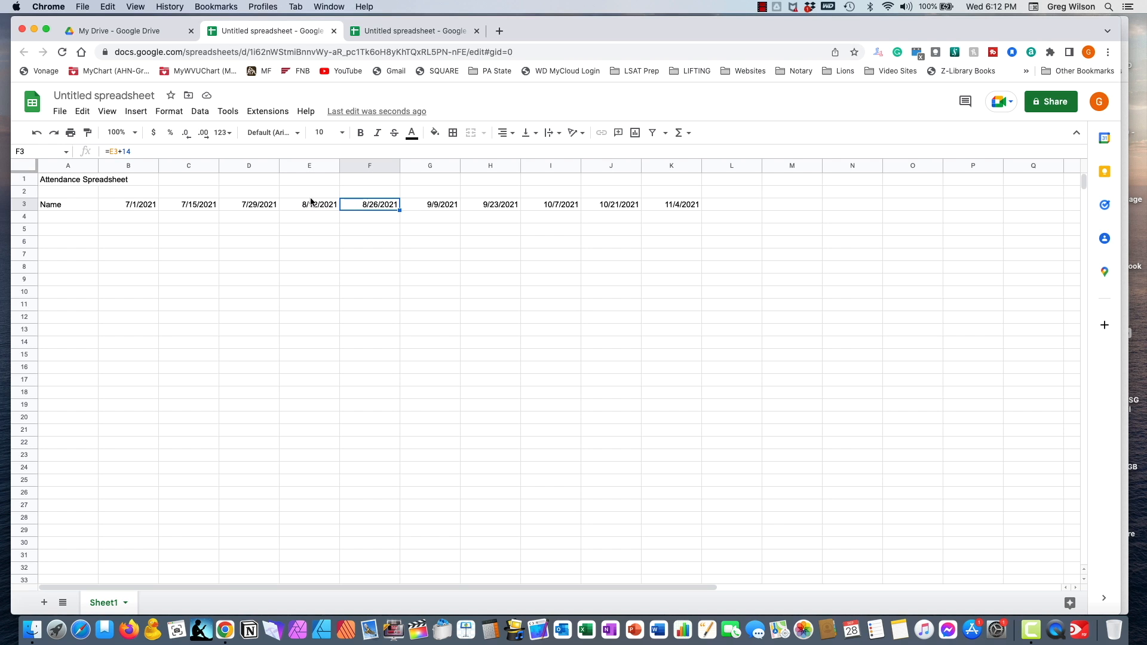
{"action": "left_click", "coordinate": [313, 208]}
{"action": "left_click", "coordinate": [365, 208]}
- Enter the five attendee names in A5 through A9
{"action": "left_click", "coordinate": [67, 230]}
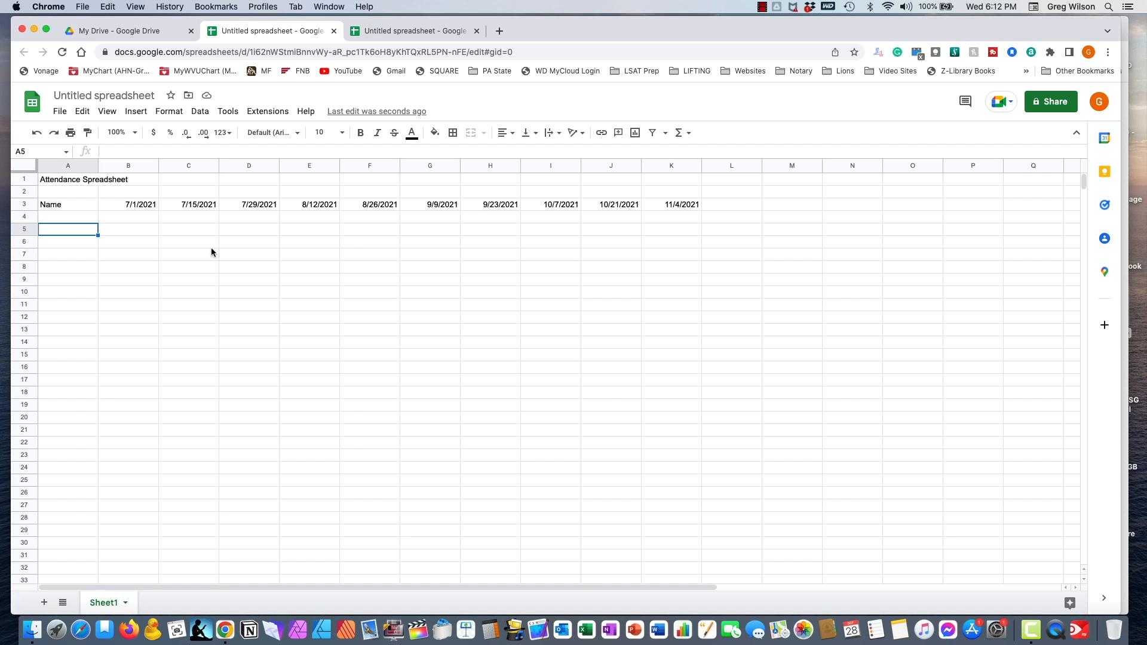
{"action": "type", "text": "Jane Doe"}
{"action": "key", "text": "Return"}
{"action": "type", "text": "John Doe"}
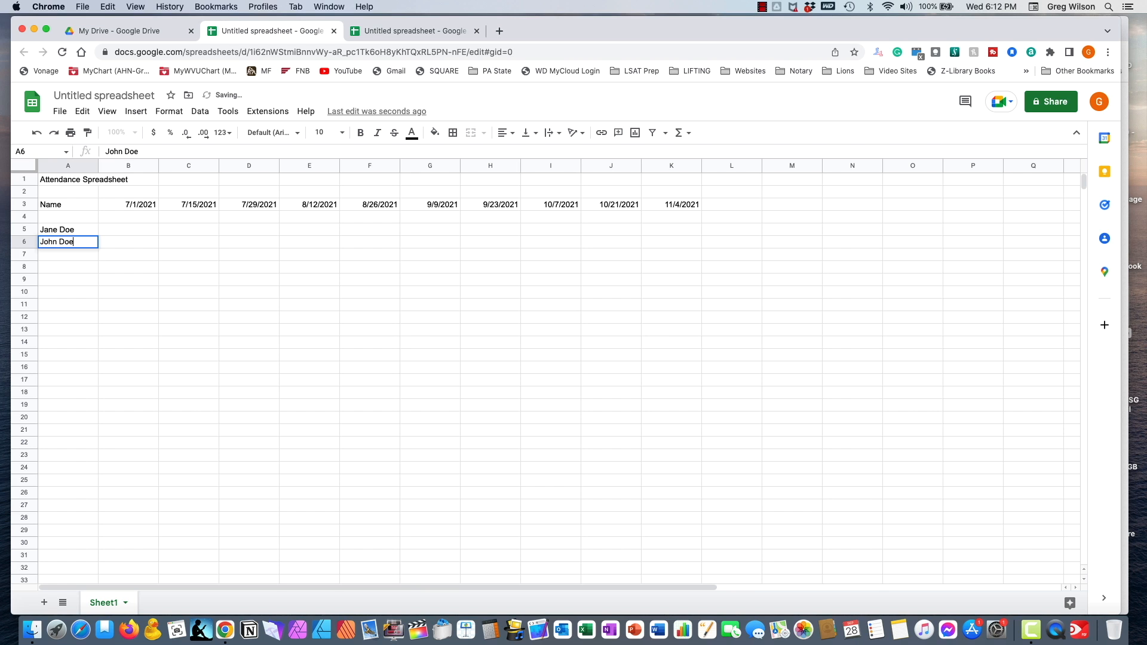
{"action": "key", "text": "Return"}
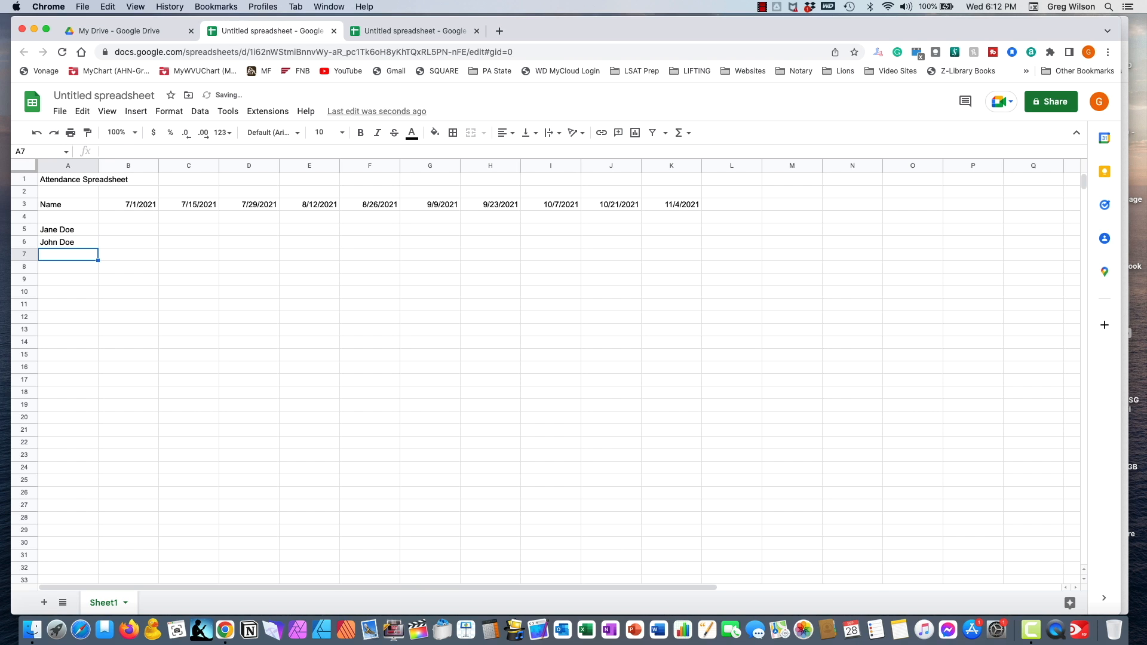
{"action": "key", "text": "Return"}
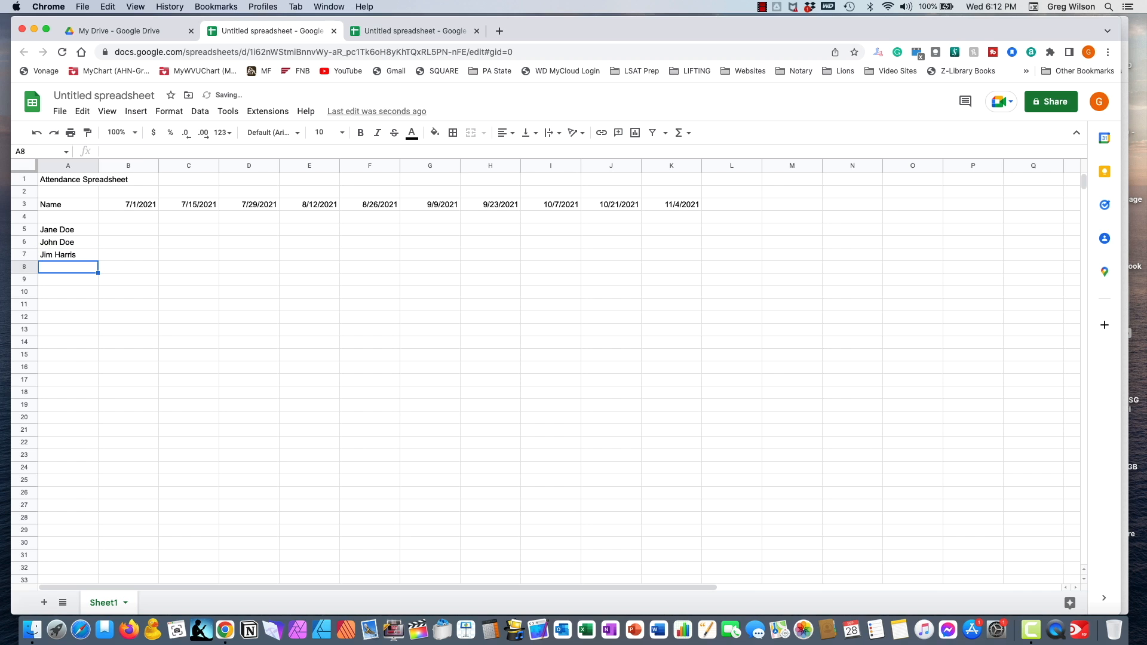
{"action": "key", "text": "Return"}
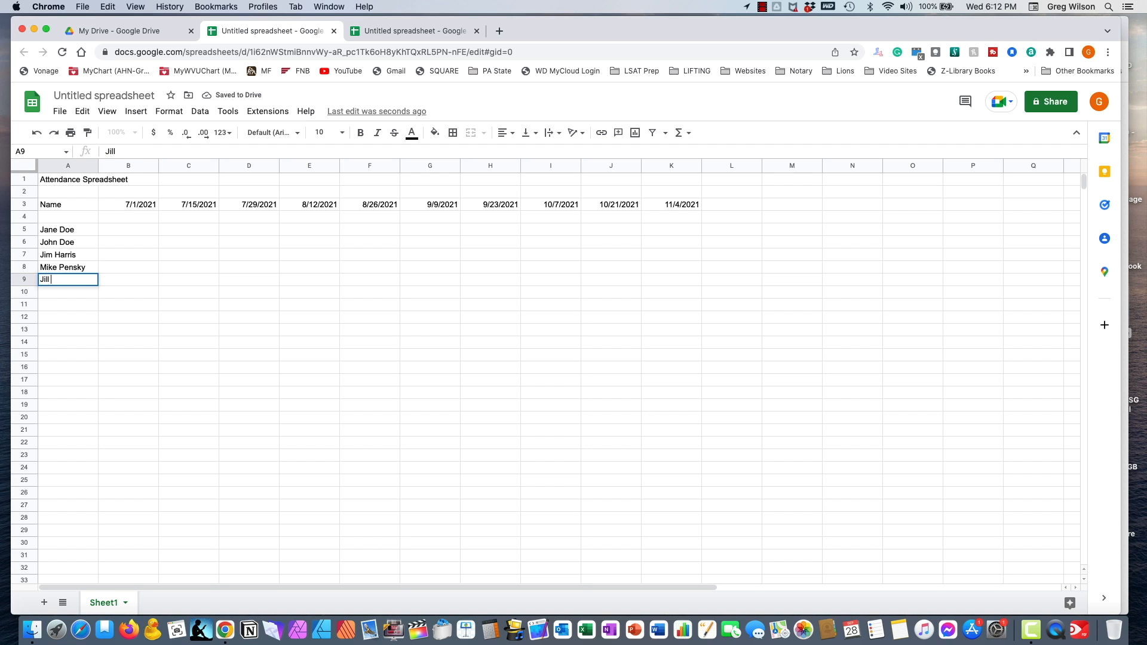
{"action": "key", "text": "Return"}
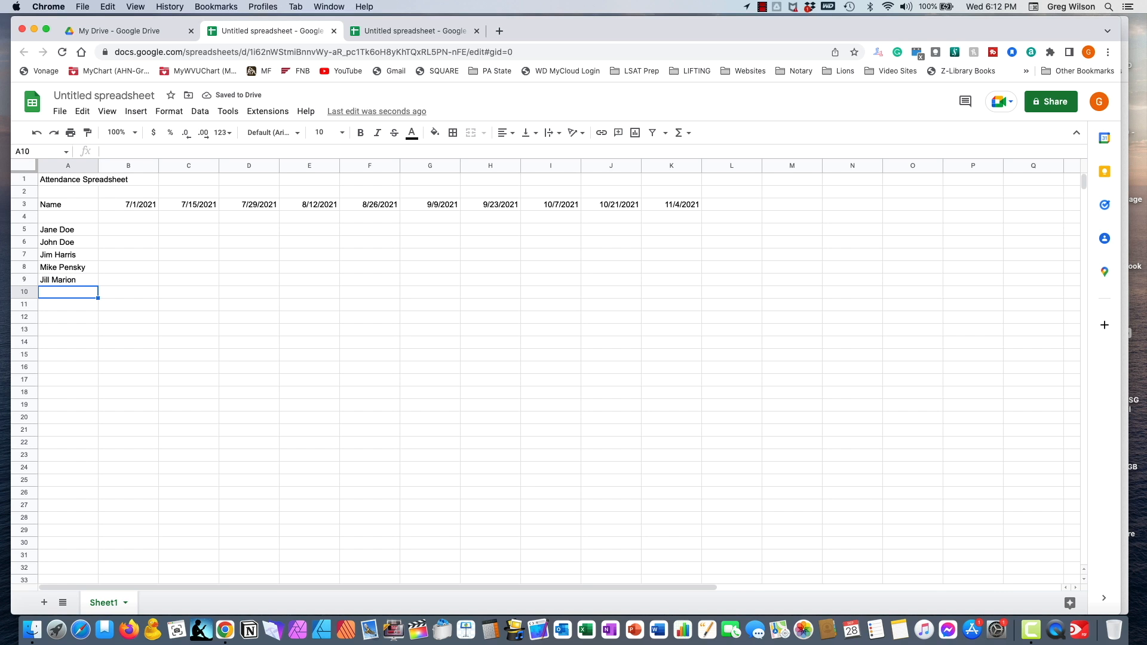
- Move back up the name column to the first attendee's row
{"action": "key", "text": "Up"}
{"action": "key", "text": "Up"}
{"action": "key", "text": "Up"}
{"action": "key", "text": "Up"}
{"action": "key", "text": "Up"}
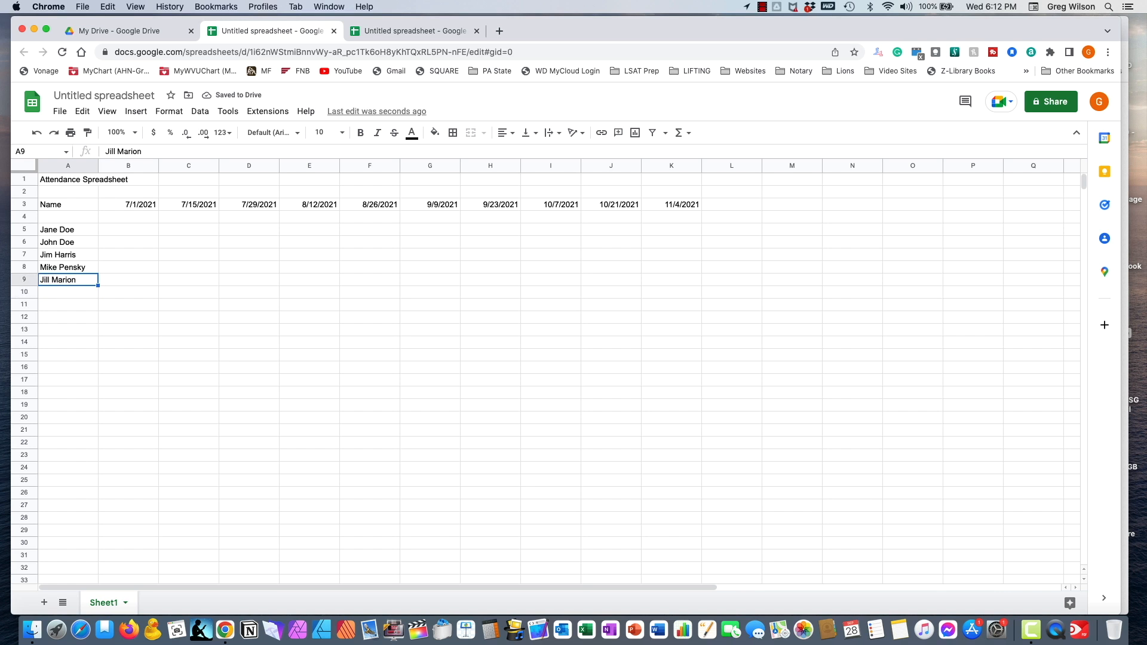
{"action": "key", "text": "Down"}
{"action": "key", "text": "Down"}
{"action": "key", "text": "Down"}
{"action": "key", "text": "Down"}
{"action": "key", "text": "Up"}
{"action": "key", "text": "Up"}
{"action": "key", "text": "Up"}
{"action": "key", "text": "Up"}
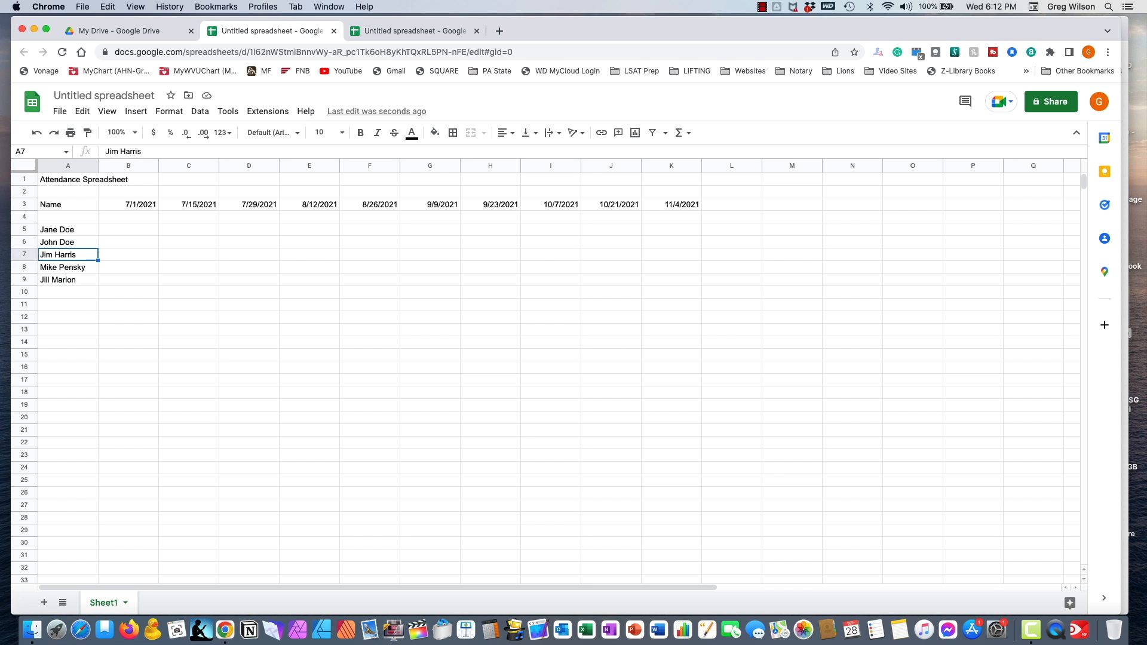
{"action": "key", "text": "Down"}
{"action": "key", "text": "Down"}
{"action": "key", "text": "Down"}
{"action": "key", "text": "Down"}
{"action": "key", "text": "Up"}
{"action": "key", "text": "Up"}
{"action": "key", "text": "Up"}
{"action": "key", "text": "Up"}
{"action": "key", "text": "Right"}
{"action": "key", "text": "Right"}
{"action": "key", "text": "Right"}
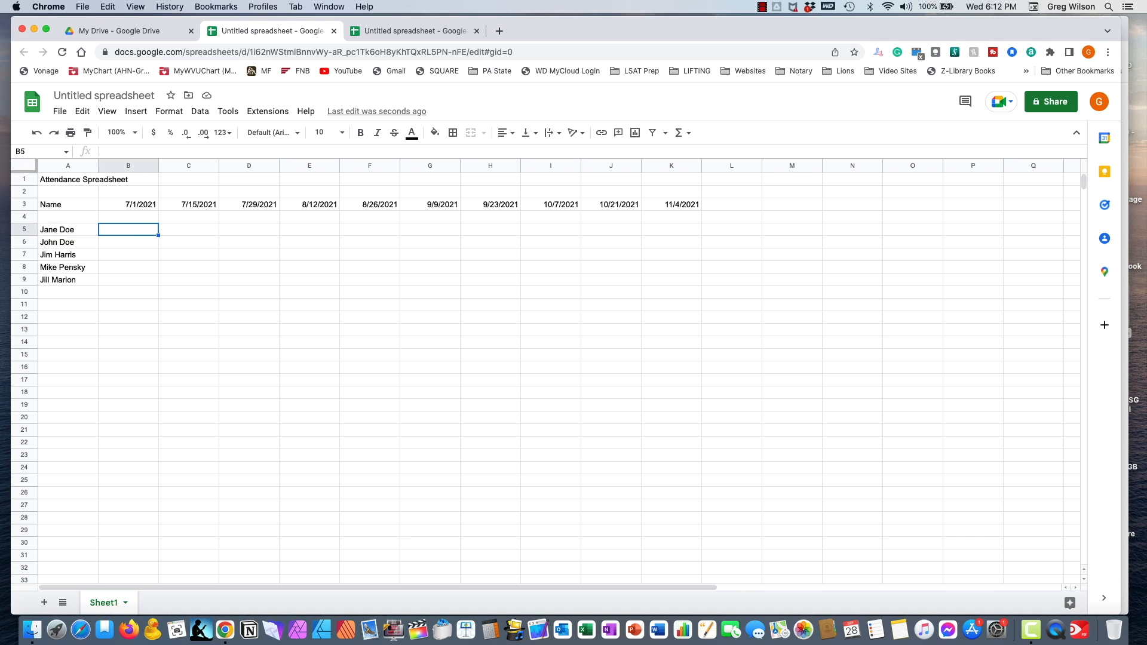
- Return to the first attendee's 7/1/2021 cell, B5
{"action": "key", "text": "Down"}
{"action": "key", "text": "Left"}
{"action": "key", "text": "Up"}
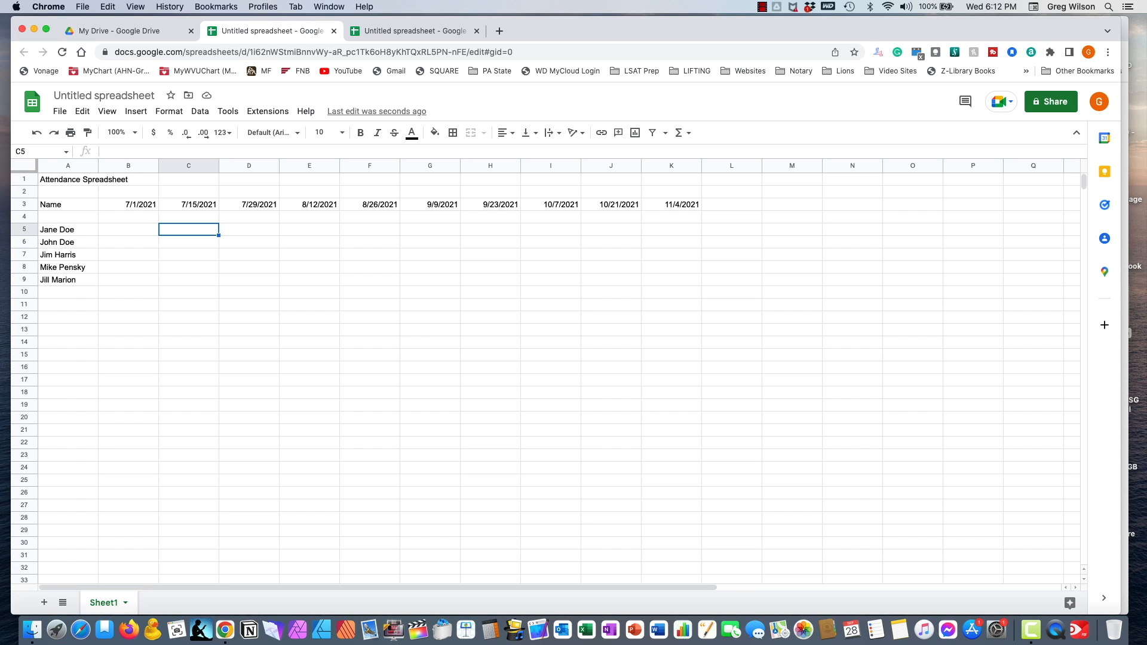
{"action": "key", "text": "Left"}
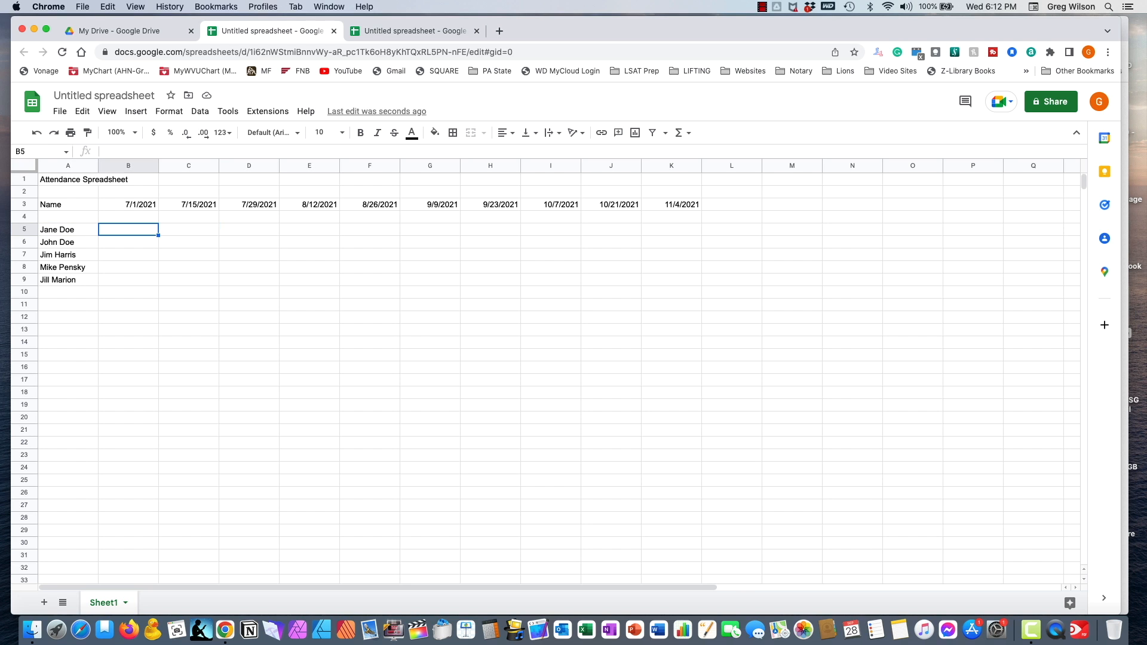
{"action": "key", "text": "Right"}
{"action": "key", "text": "Right"}
{"action": "key", "text": "Right"}
{"action": "key", "text": "Right"}
{"action": "key", "text": "Right"}
{"action": "key", "text": "Right"}
{"action": "key", "text": "Right"}
{"action": "key", "text": "Left"}
{"action": "key", "text": "Left"}
{"action": "key", "text": "Left"}
{"action": "key", "text": "Left"}
{"action": "key", "text": "Left"}
{"action": "key", "text": "Left"}
{"action": "key", "text": "Left"}
- Mark B5:B9 as P, P, A, P, A for 7/1/2021
{"action": "type", "text": "P"}
{"action": "key", "text": "Return"}
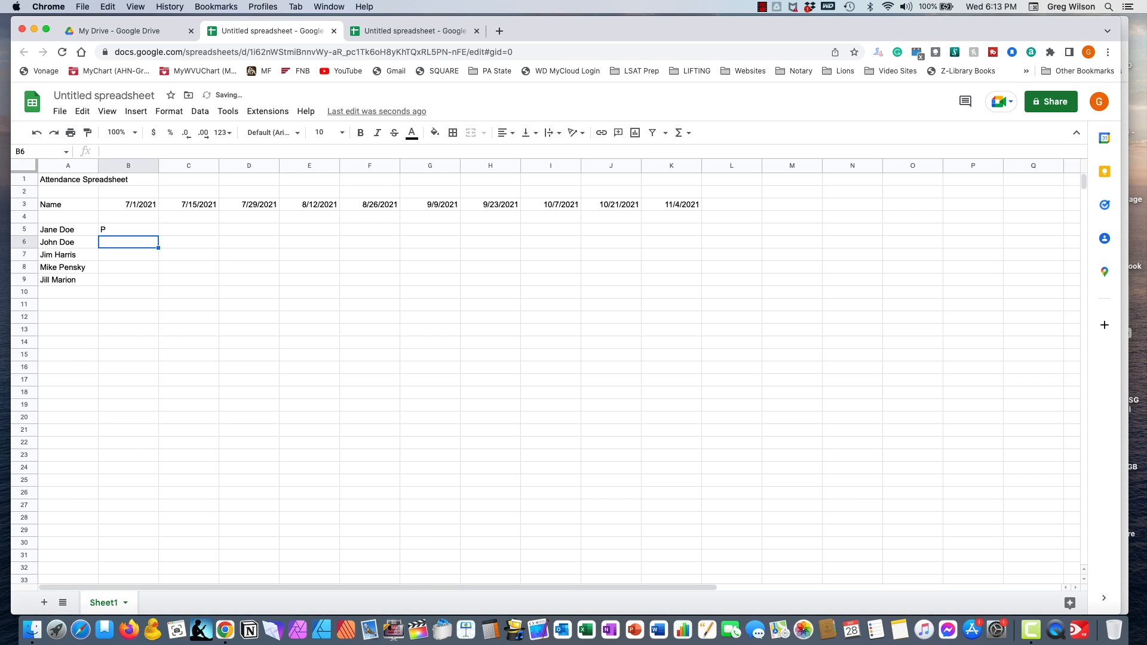
{"action": "type", "text": "P"}
{"action": "key", "text": "Return"}
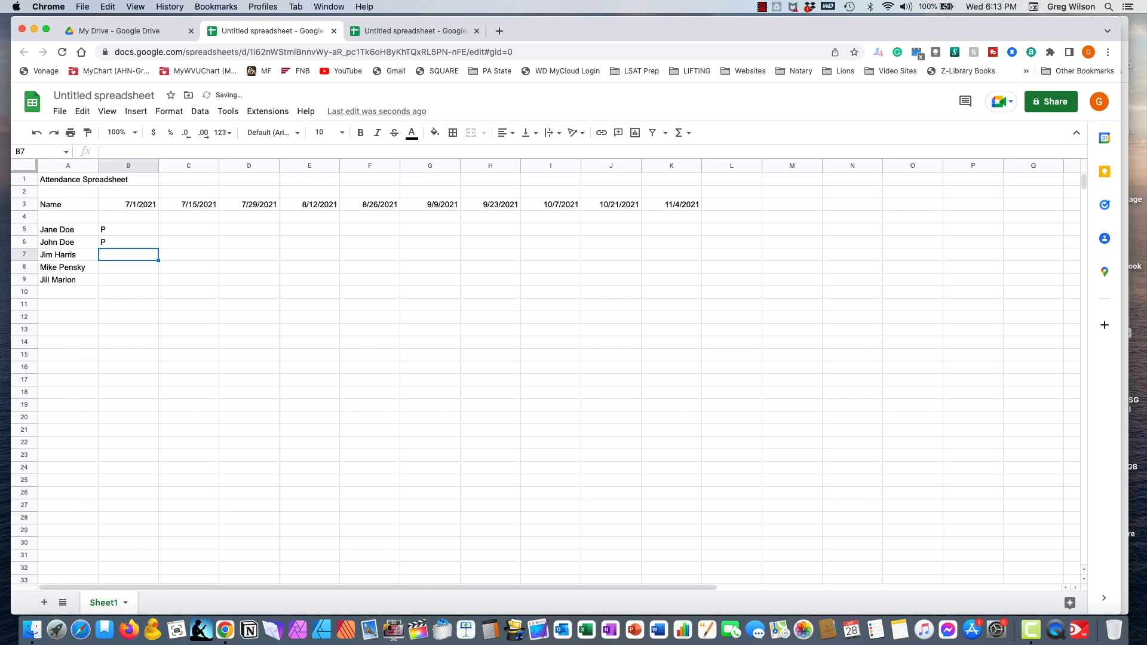
{"action": "type", "text": "A"}
{"action": "key", "text": "Return"}
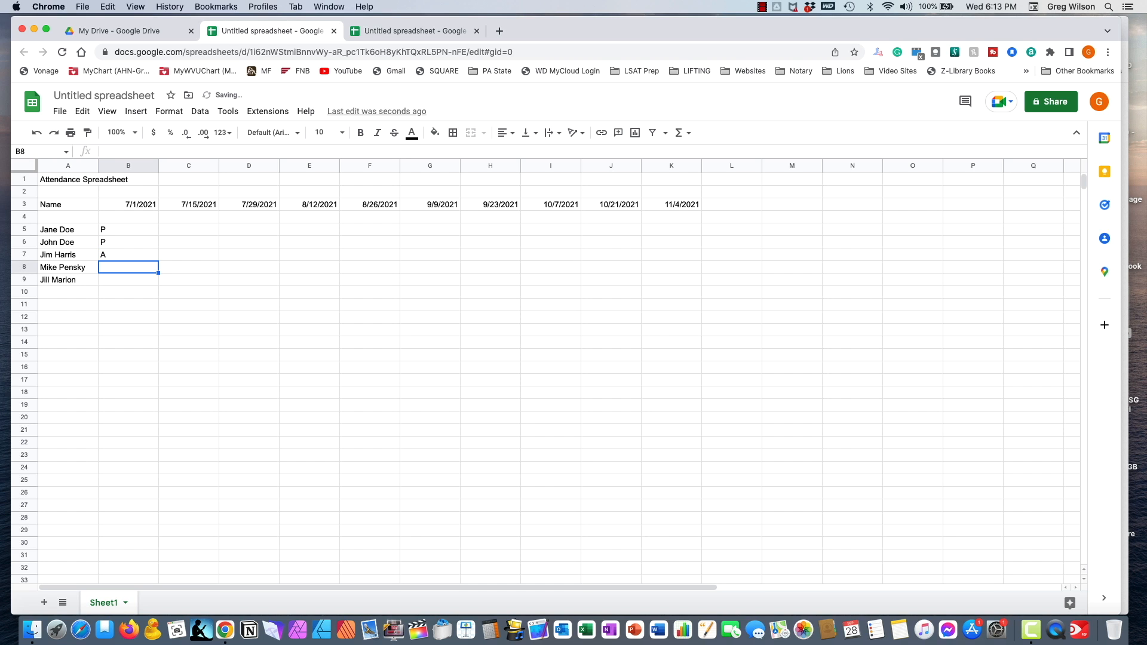
{"action": "type", "text": "P"}
{"action": "key", "text": "Return"}
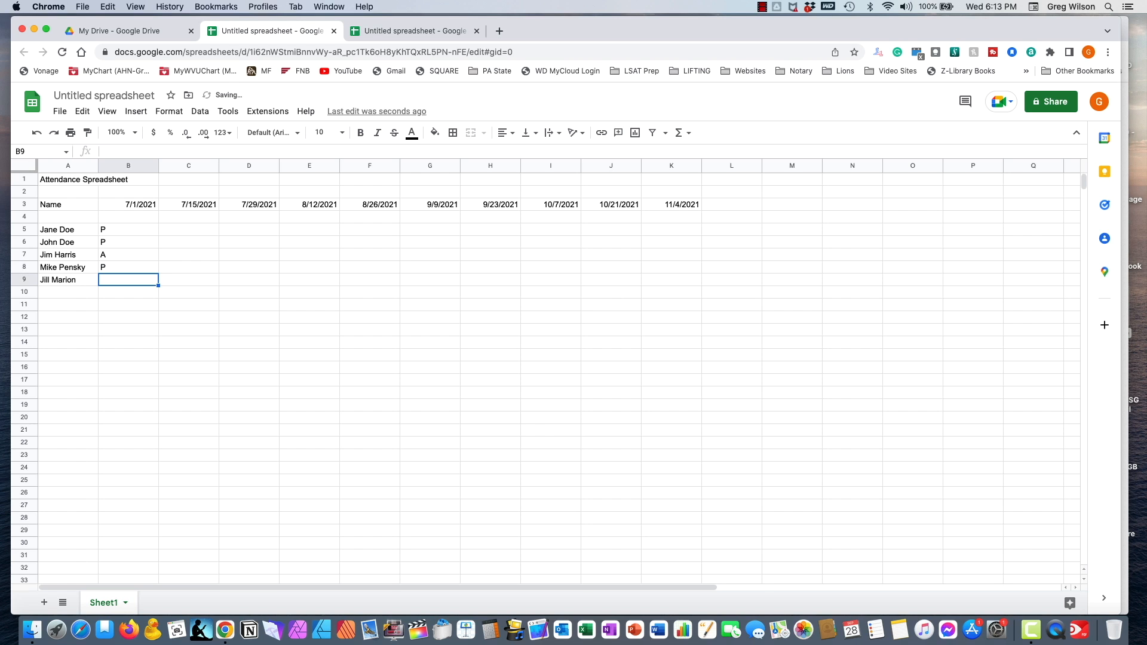
{"action": "type", "text": "A"}
{"action": "key", "text": "Return"}
{"action": "key", "text": "Down"}
{"action": "key", "text": "Left"}
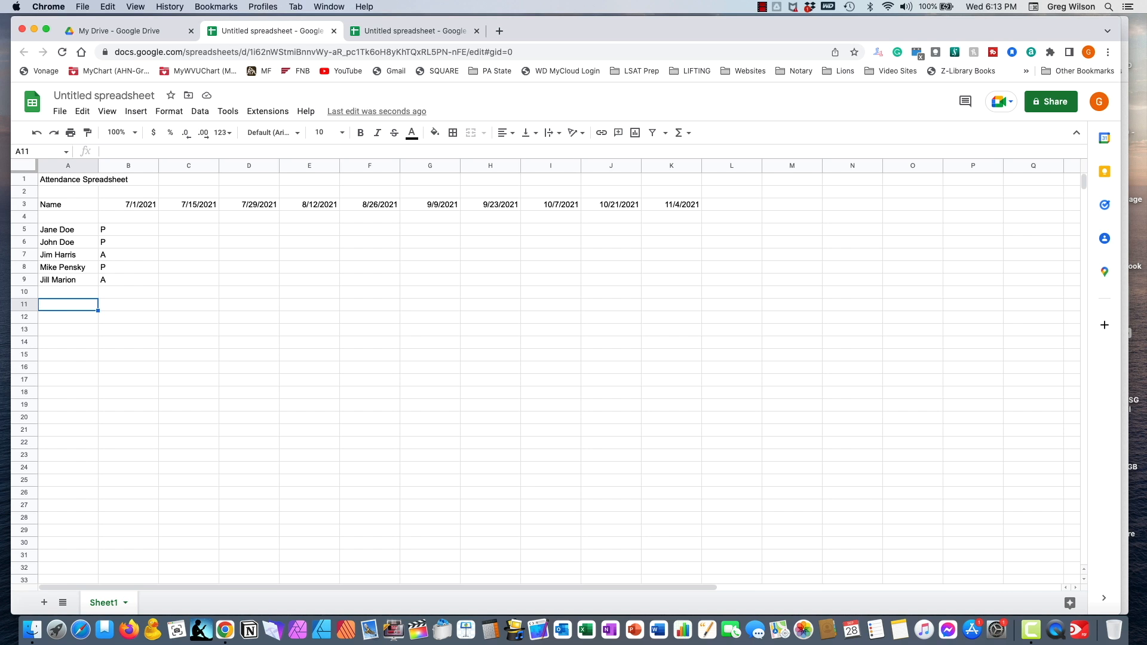
- Label A11 'Total Present' and begin a =COUNTIF( formula in B11
{"action": "type", "text": "Totals"}
{"action": "key", "text": "BackSpace"}
{"action": "type", "text": "Present"}
{"action": "key", "text": "Tab"}
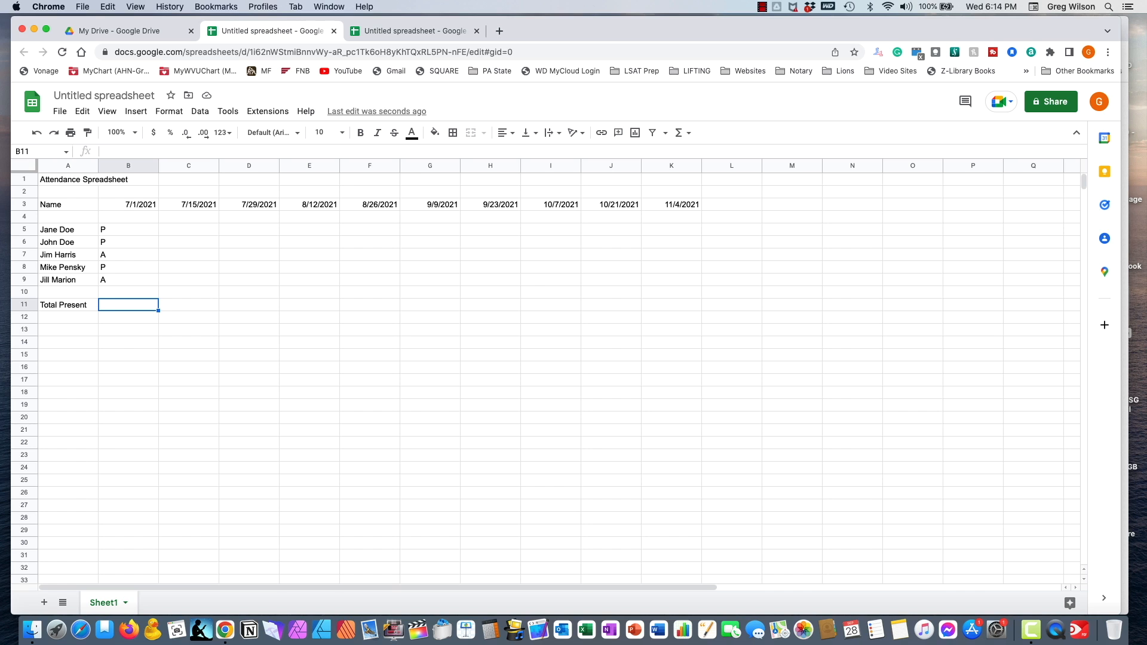
{"action": "type", "text": "="}
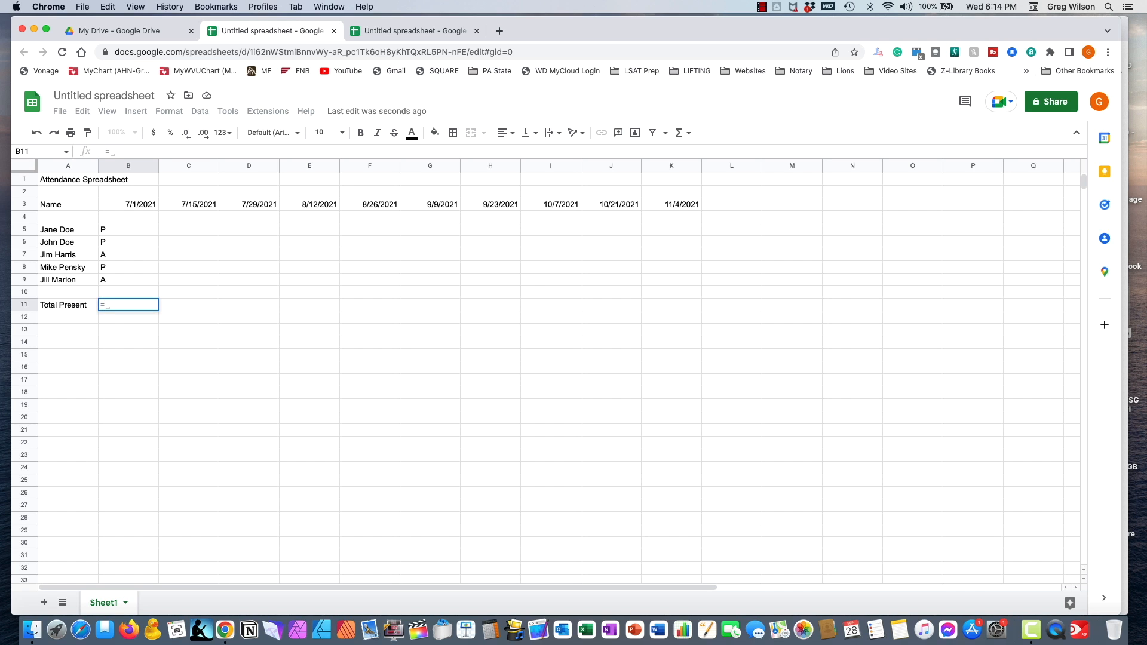
{"action": "type", "text": "count"}
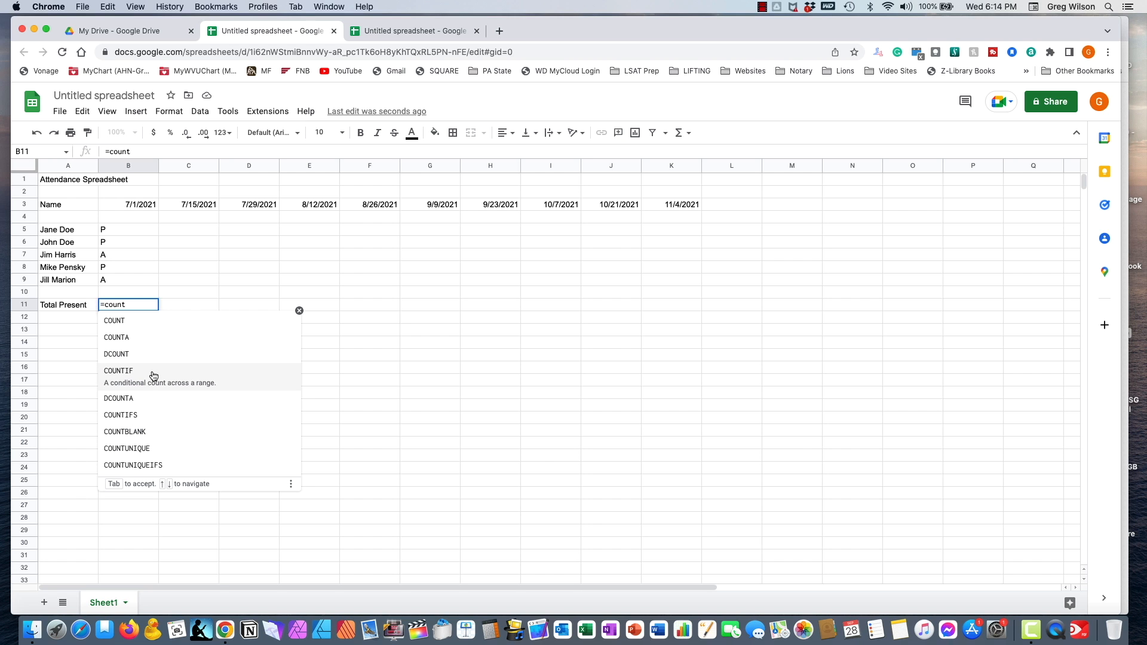
{"action": "left_click", "coordinate": [153, 376]}
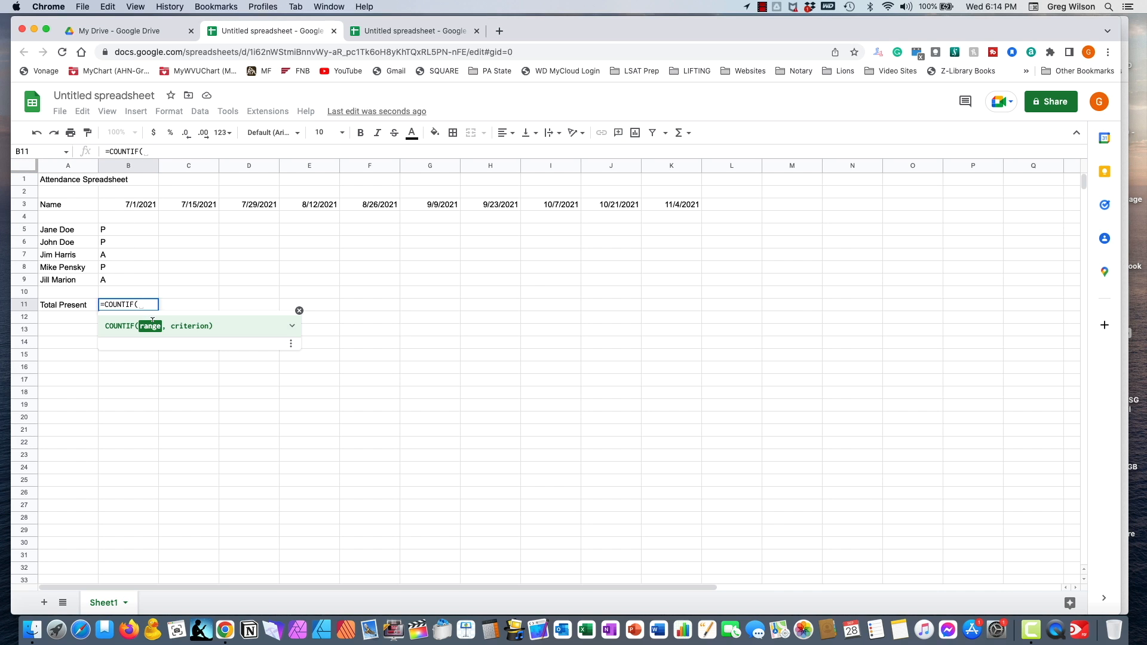
- Complete B11's formula as =COUNTIF(B5:B9,"P") to count the present marks
{"action": "left_click", "coordinate": [115, 232]}
{"action": "left_click_drag", "start_coordinate": [116, 232], "coordinate": [117, 279]}
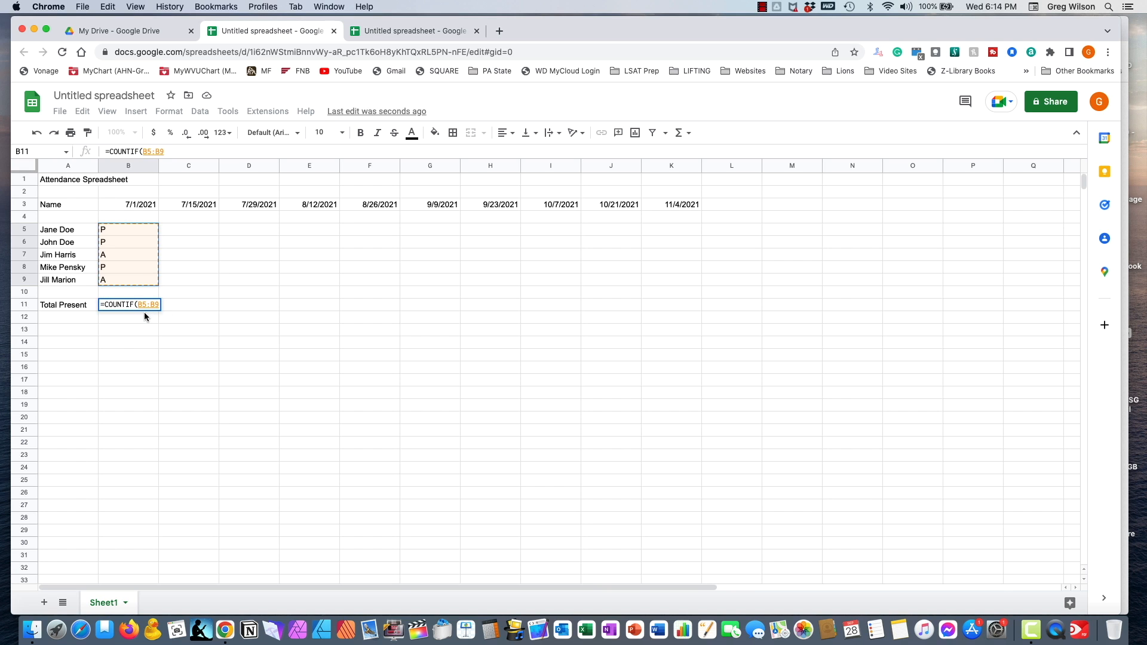
{"action": "type", "text": ","}
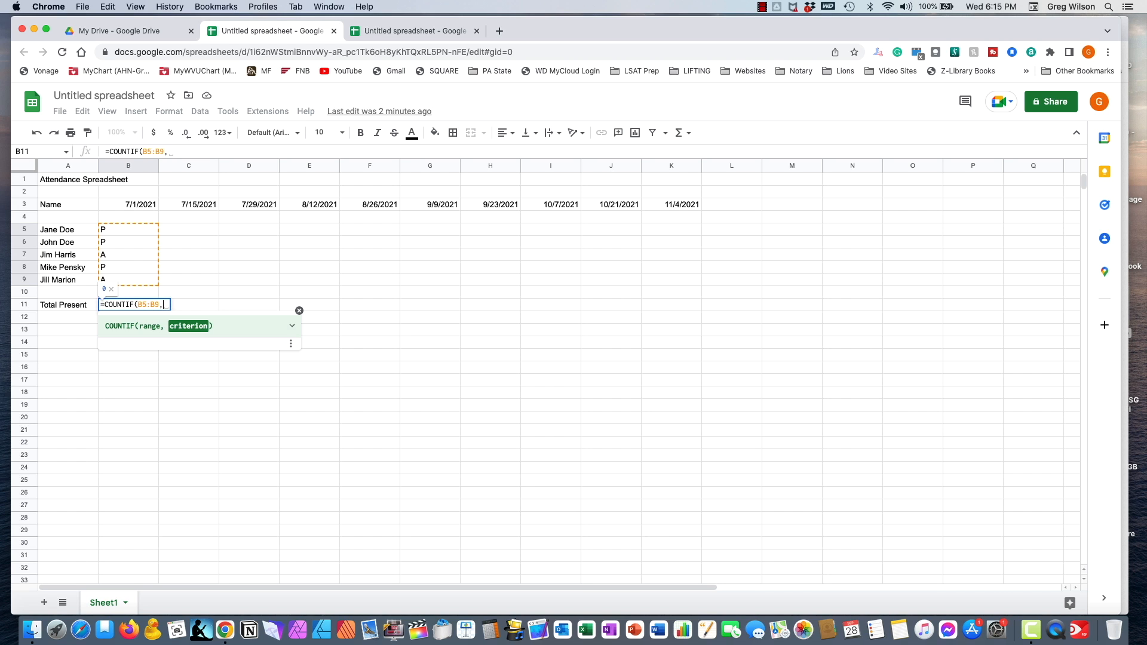
{"action": "type", "text": "\"P\""}
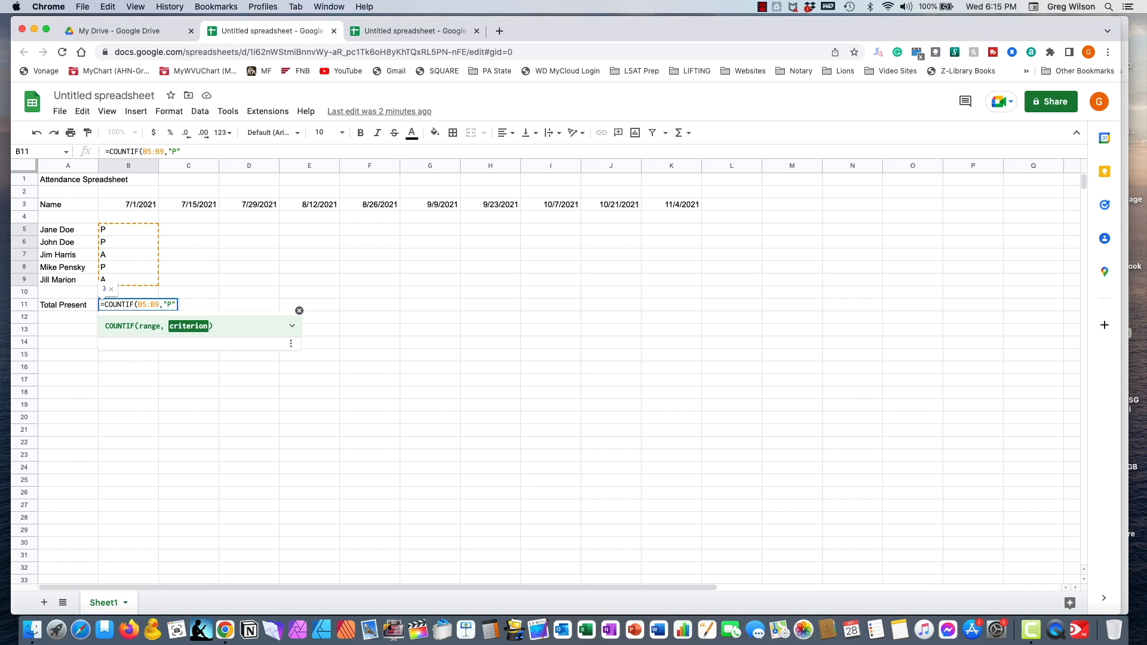
{"action": "type", "text": ")"}
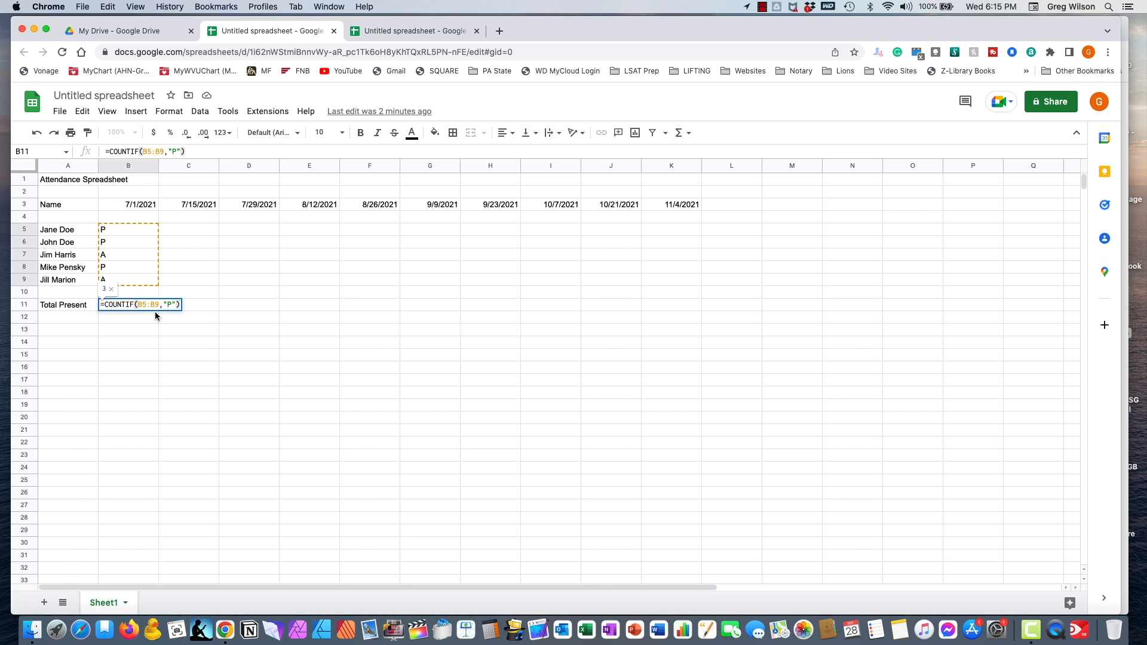
{"action": "key", "text": "Return"}
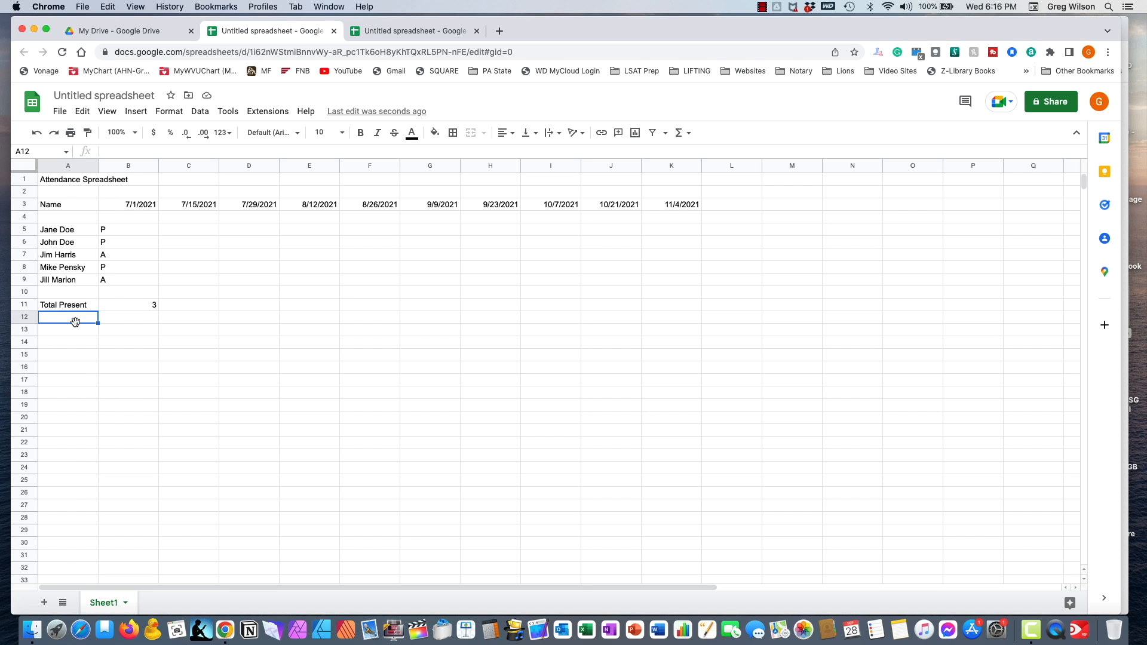
- Select B11 to confirm its COUNTIF total shows 3 present for 7/1/2021
{"action": "left_click", "coordinate": [120, 307]}
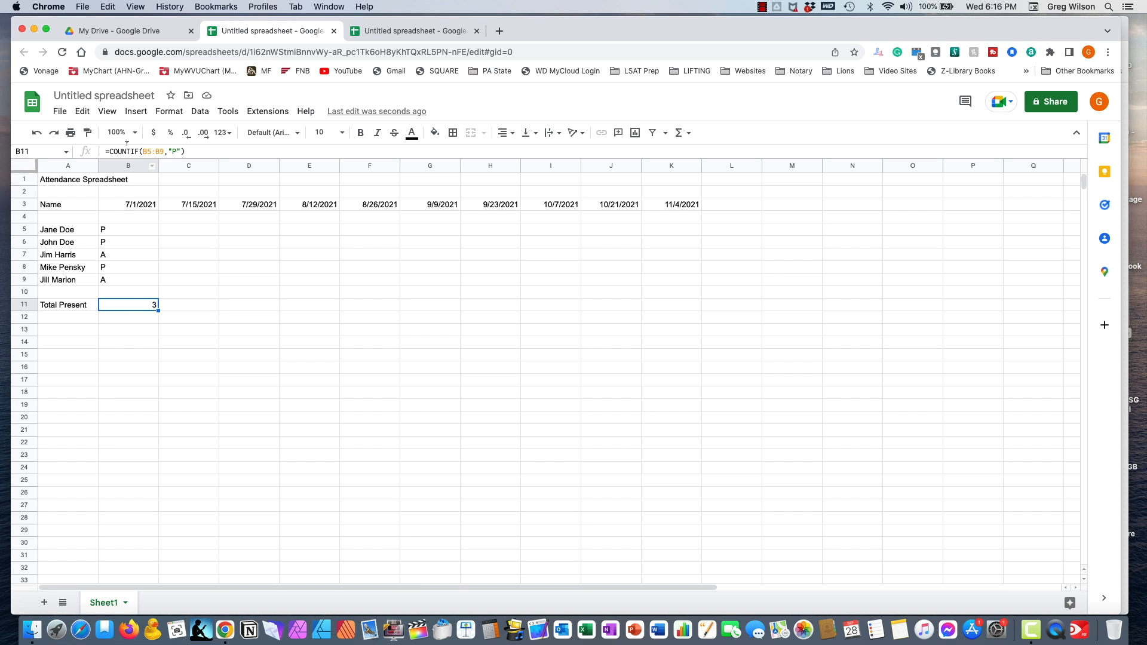
- Copy the count formula across C11:K11 and mark 7/15/2021 as P, P, P, A, A
{"action": "left_click_drag", "start_coordinate": [157, 310], "coordinate": [664, 306]}
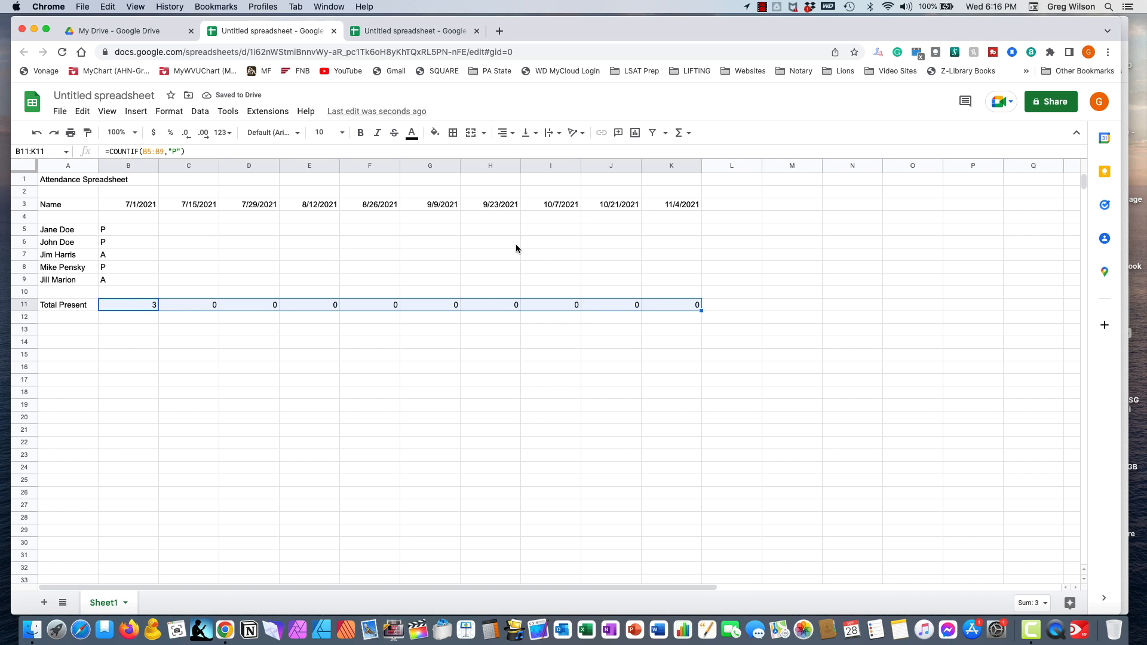
{"action": "left_click", "coordinate": [195, 231]}
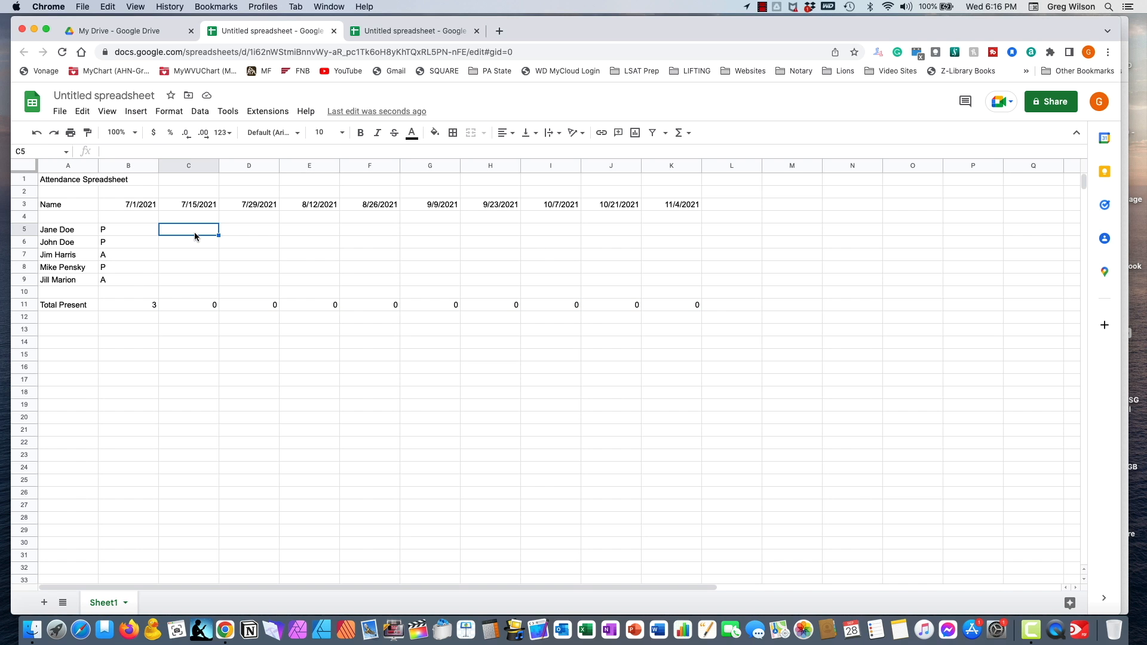
{"action": "type", "text": "P"}
{"action": "key", "text": "Return"}
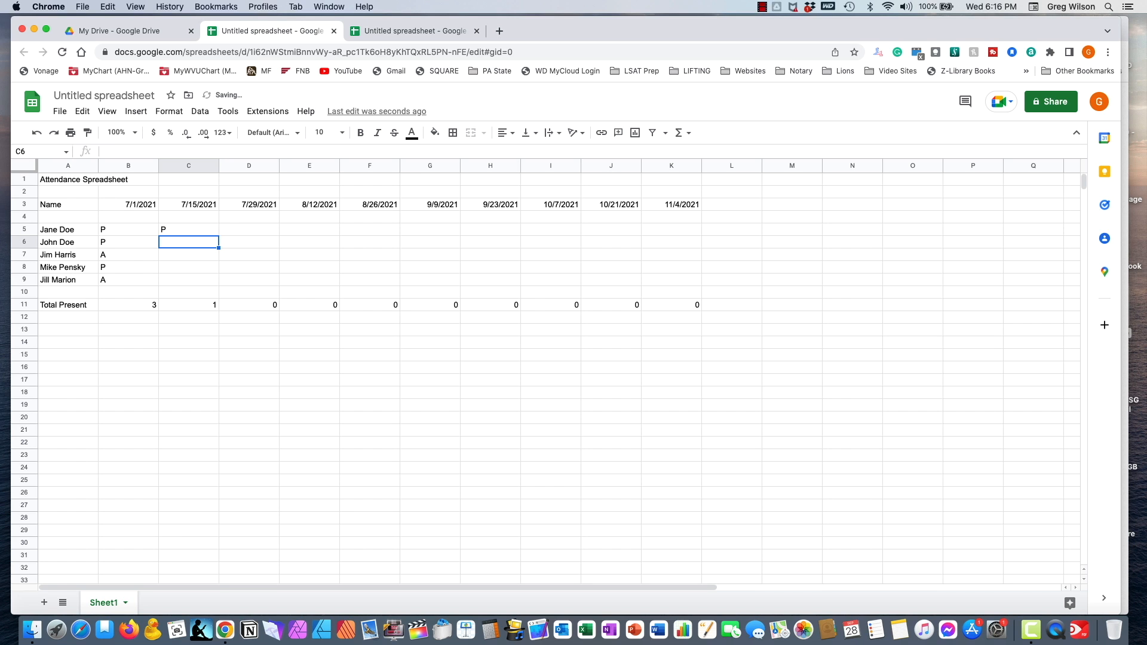
{"action": "type", "text": "P"}
{"action": "key", "text": "Return"}
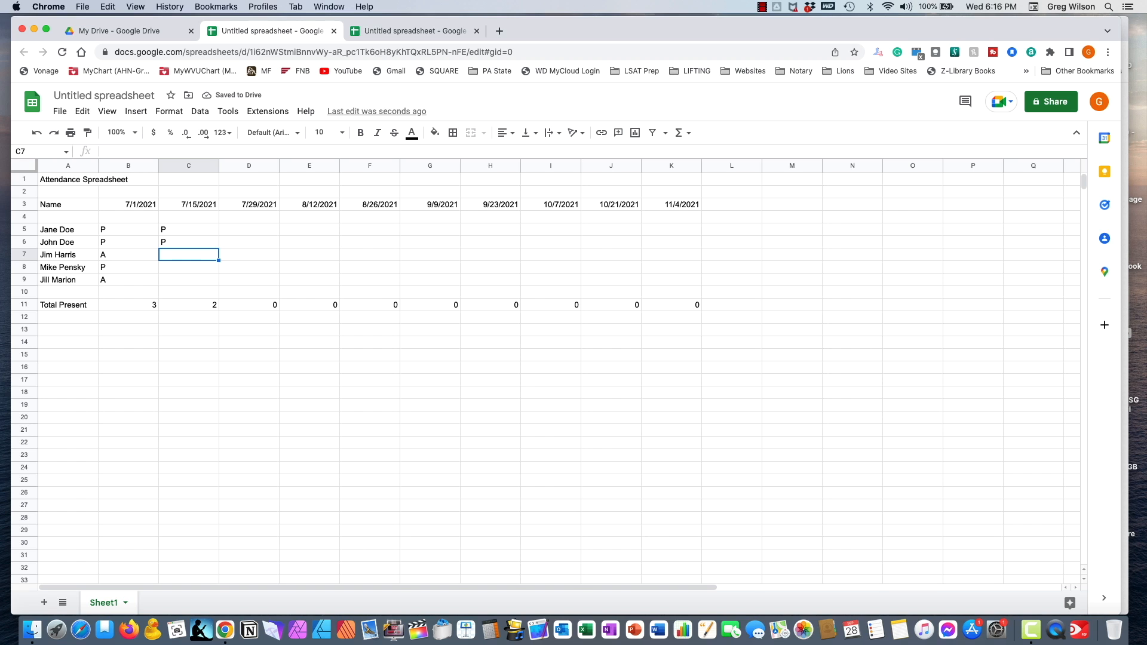
{"action": "type", "text": "P"}
{"action": "key", "text": "Return"}
{"action": "type", "text": "A"}
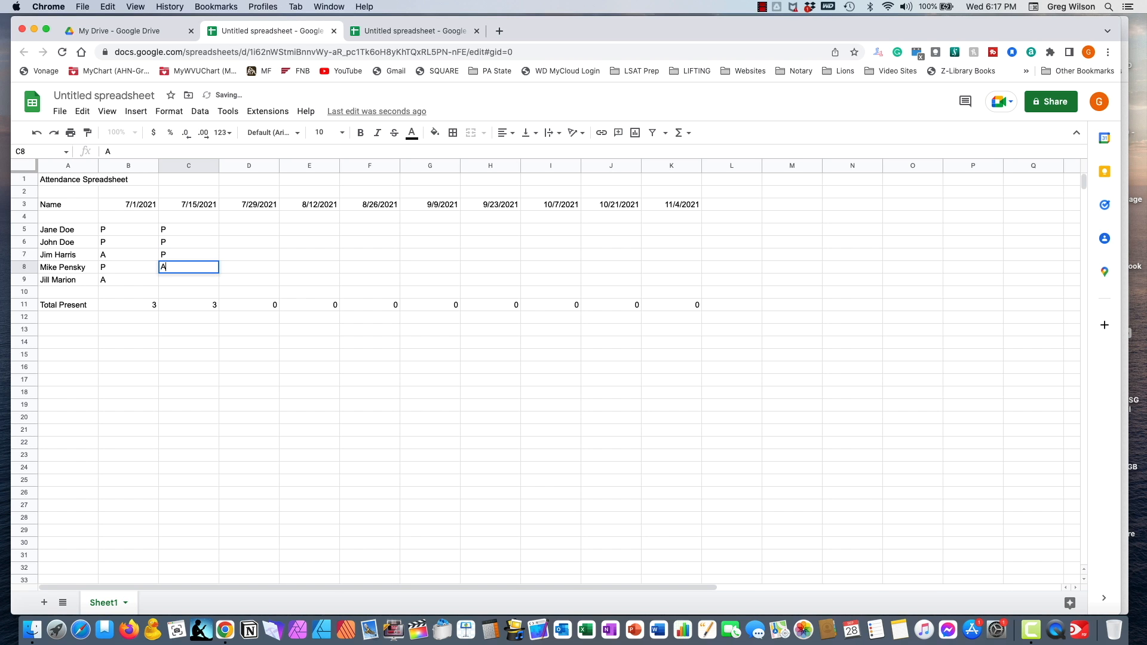
{"action": "key", "text": "Return"}
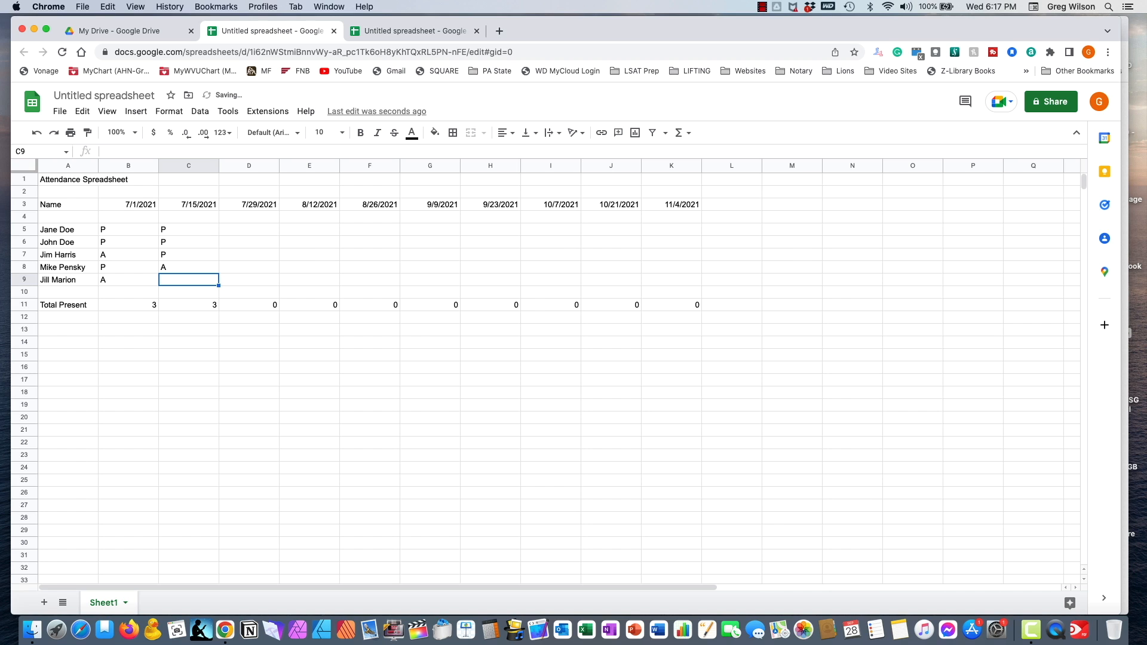
{"action": "type", "text": "A"}
{"action": "key", "text": "Return"}
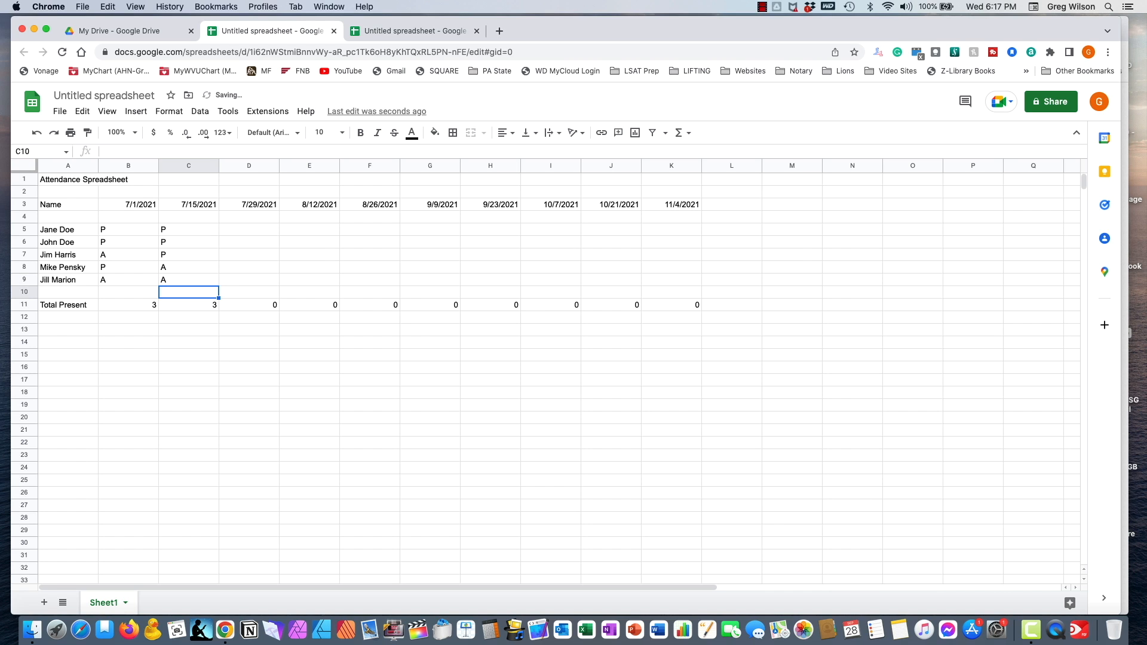
- Check the Total Present formula in C11, then move to the 7/29/2021 column
{"action": "key", "text": "Up"}
{"action": "key", "text": "Up"}
{"action": "key", "text": "Up"}
{"action": "key", "text": "Up"}
{"action": "key", "text": "Up"}
{"action": "key", "text": "Down"}
{"action": "key", "text": "Down"}
{"action": "key", "text": "Down"}
{"action": "key", "text": "Down"}
{"action": "key", "text": "Down"}
{"action": "key", "text": "Down"}
{"action": "key", "text": "Down"}
{"action": "key", "text": "Up"}
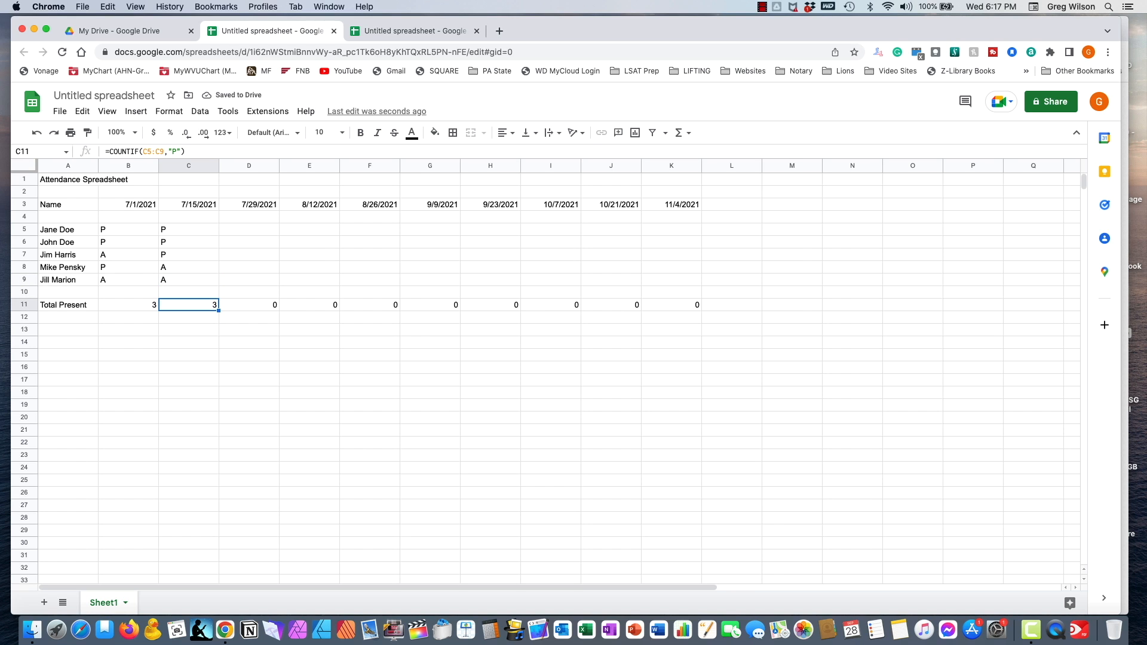
{"action": "key", "text": "Right"}
{"action": "key", "text": "Up"}
{"action": "key", "text": "Up"}
{"action": "key", "text": "Up"}
{"action": "key", "text": "Up"}
{"action": "key", "text": "Up"}
{"action": "key", "text": "Up"}
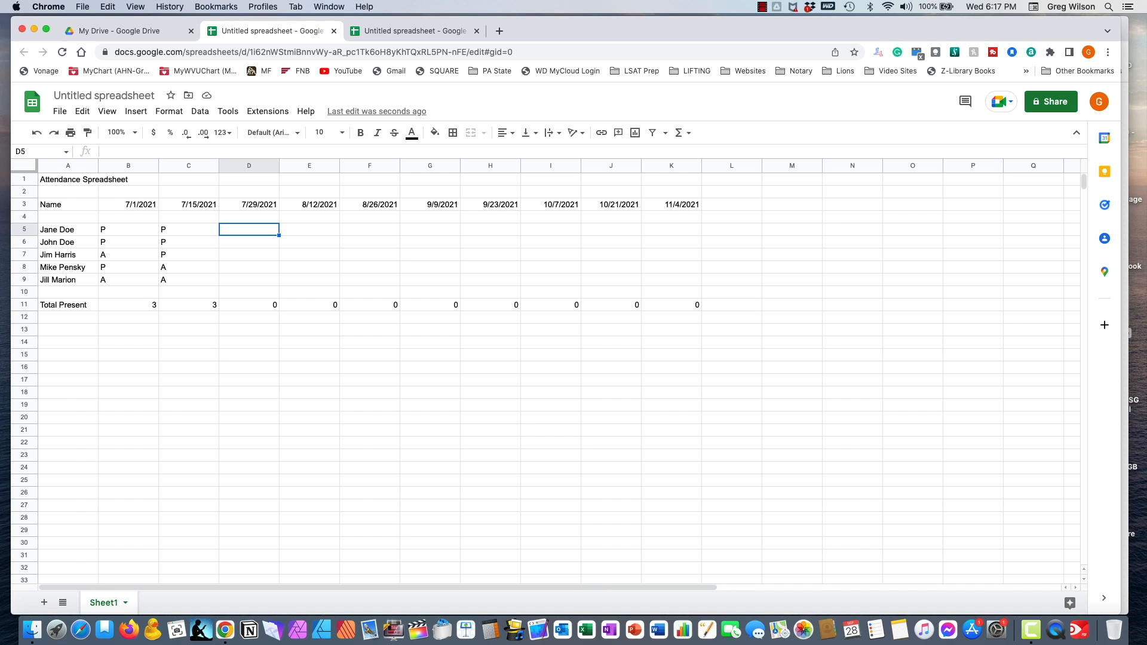
- Mark all five people present (P) for 7/29/2021 in D5:D9
{"action": "type", "text": "P"}
{"action": "key", "text": "Return"}
{"action": "type", "text": "P"}
{"action": "key", "text": "Return"}
{"action": "type", "text": "P"}
{"action": "key", "text": "Return"}
{"action": "type", "text": "P"}
{"action": "key", "text": "Return"}
{"action": "type", "text": "P"}
{"action": "key", "text": "Return"}
{"action": "key", "text": "Up"}
{"action": "key", "text": "Up"}
{"action": "key", "text": "Up"}
{"action": "key", "text": "Up"}
{"action": "key", "text": "Up"}
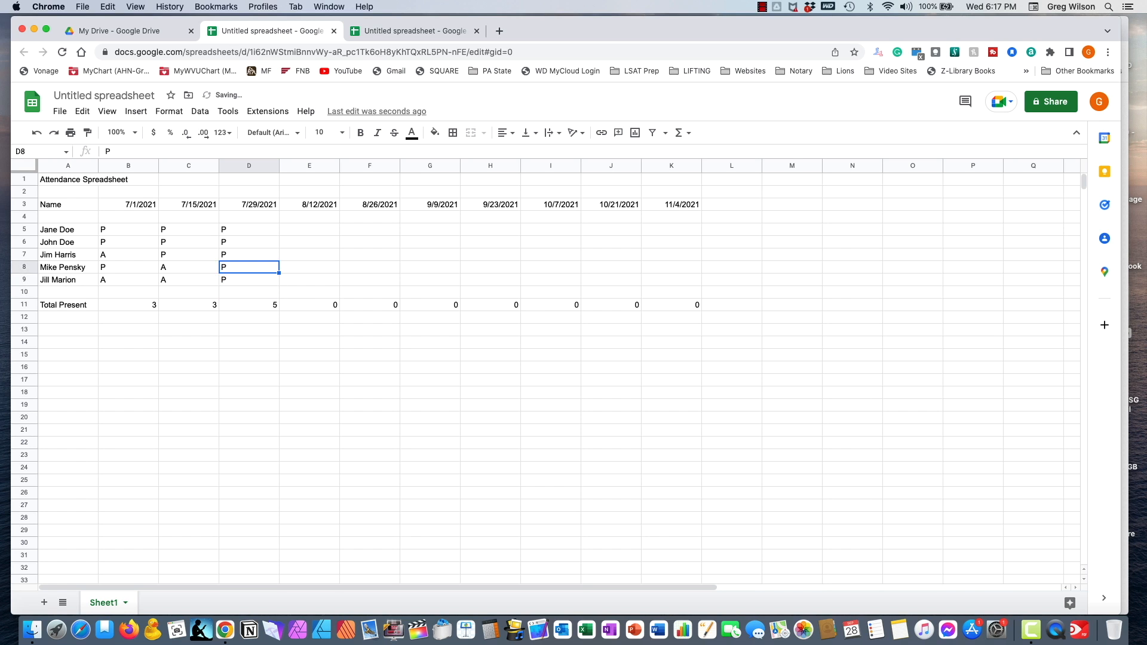
{"action": "key", "text": "Right"}
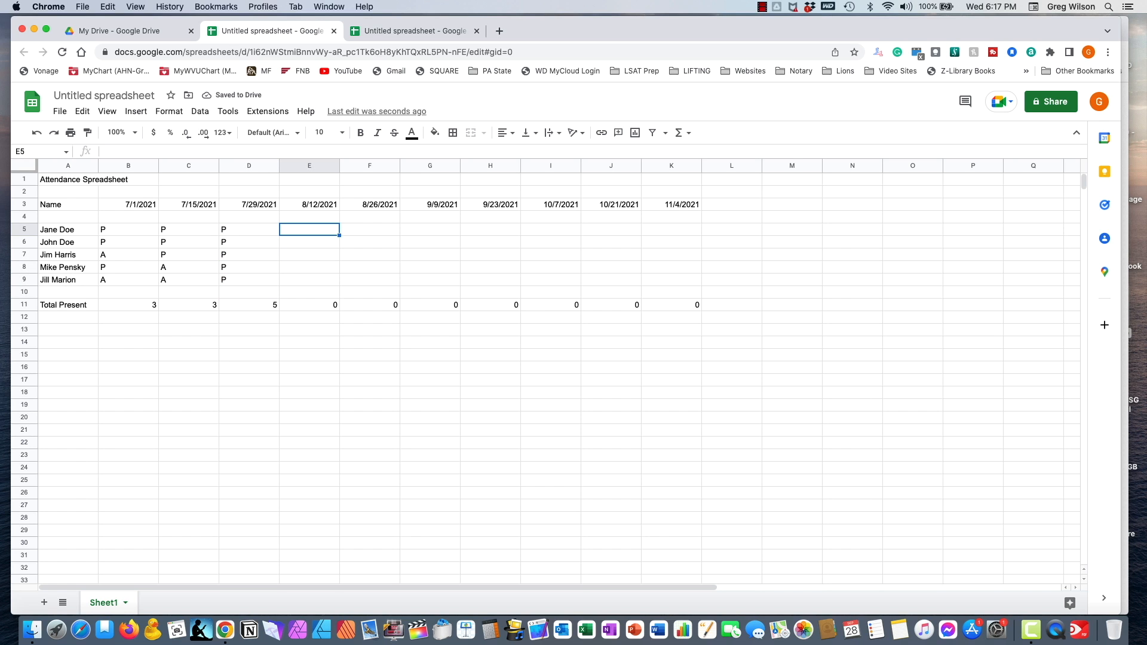
- Mark all five people present (P) for 8/12/2021 in E5:E9
{"action": "type", "text": "P"}
{"action": "key", "text": "Return"}
{"action": "type", "text": "p"}
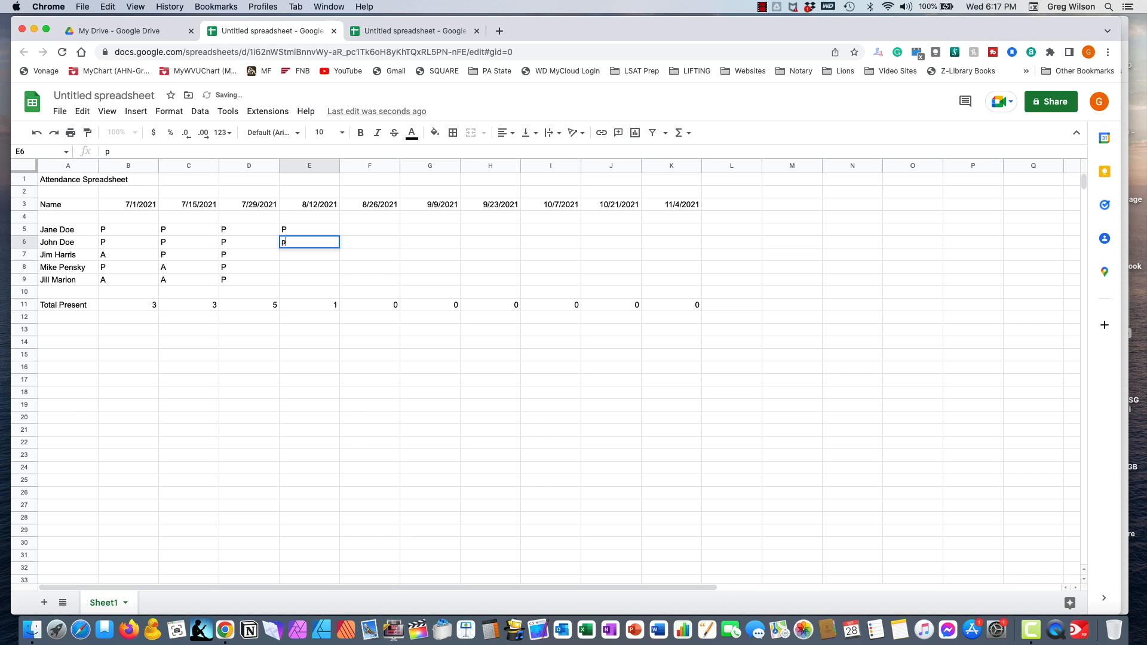
{"action": "key", "text": "BackSpace"}
{"action": "type", "text": "P"}
{"action": "key", "text": "Return"}
{"action": "type", "text": "P"}
{"action": "key", "text": "Return"}
{"action": "type", "text": "P"}
{"action": "key", "text": "Return"}
{"action": "type", "text": "P"}
{"action": "key", "text": "Return"}
{"action": "key", "text": "Up"}
{"action": "key", "text": "Up"}
{"action": "key", "text": "Up"}
{"action": "key", "text": "Up"}
{"action": "key", "text": "Up"}
{"action": "key", "text": "Right"}
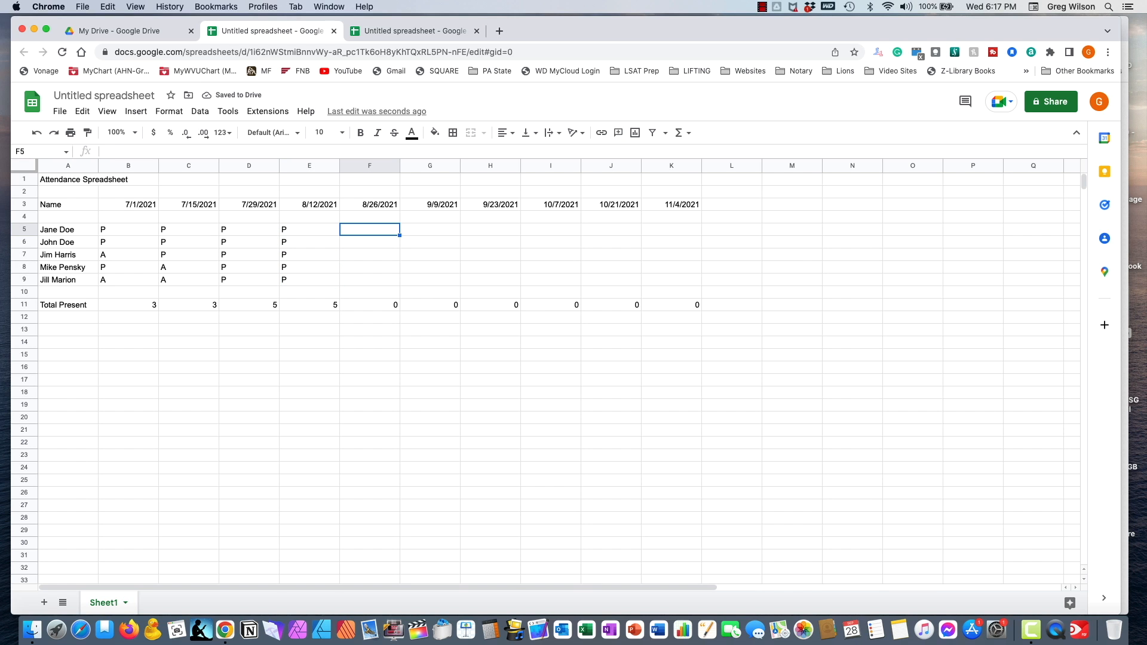
- Mark 8/26/2021 as P, P, A, A, P, correcting lowercase a entries to A
{"action": "type", "text": "P"}
{"action": "key", "text": "Return"}
{"action": "type", "text": "P"}
{"action": "key", "text": "Return"}
{"action": "type", "text": "a"}
{"action": "key", "text": "Return"}
{"action": "type", "text": "a"}
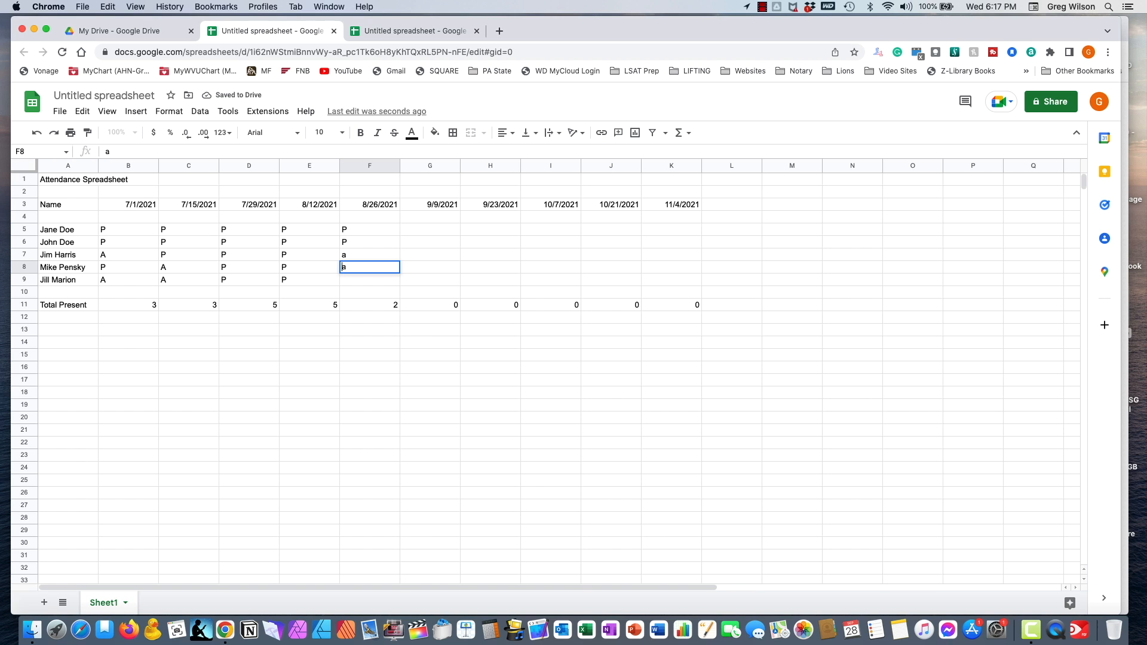
{"action": "key", "text": "Return"}
{"action": "key", "text": "Up"}
{"action": "key", "text": "Up"}
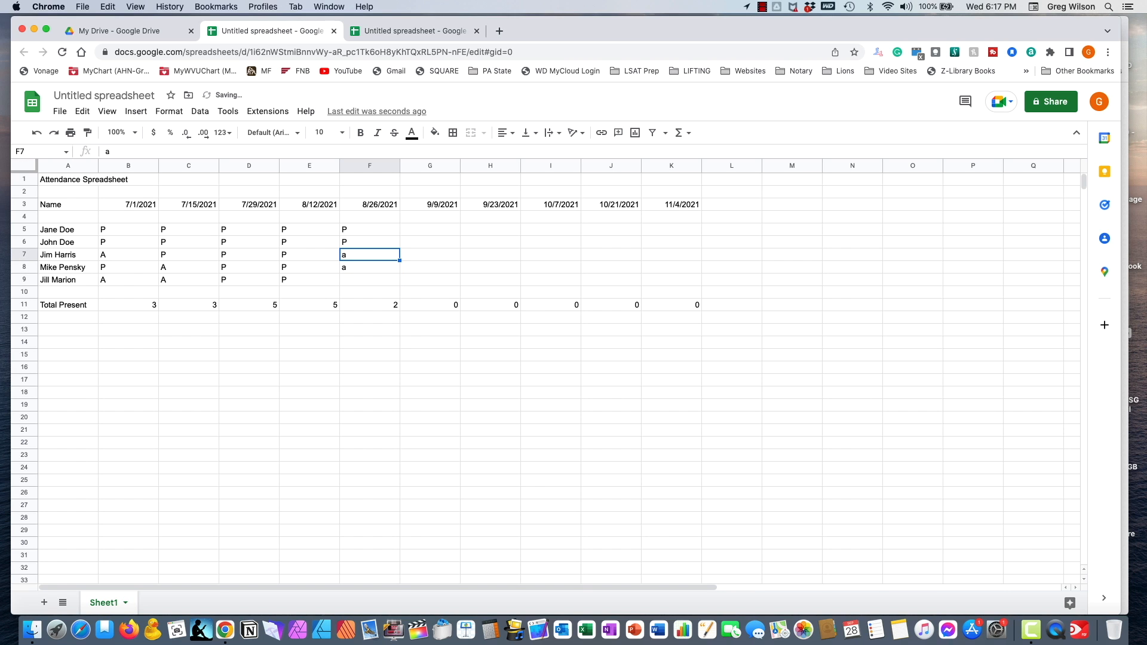
{"action": "type", "text": "A"}
{"action": "key", "text": "Return"}
{"action": "type", "text": "A"}
{"action": "key", "text": "Return"}
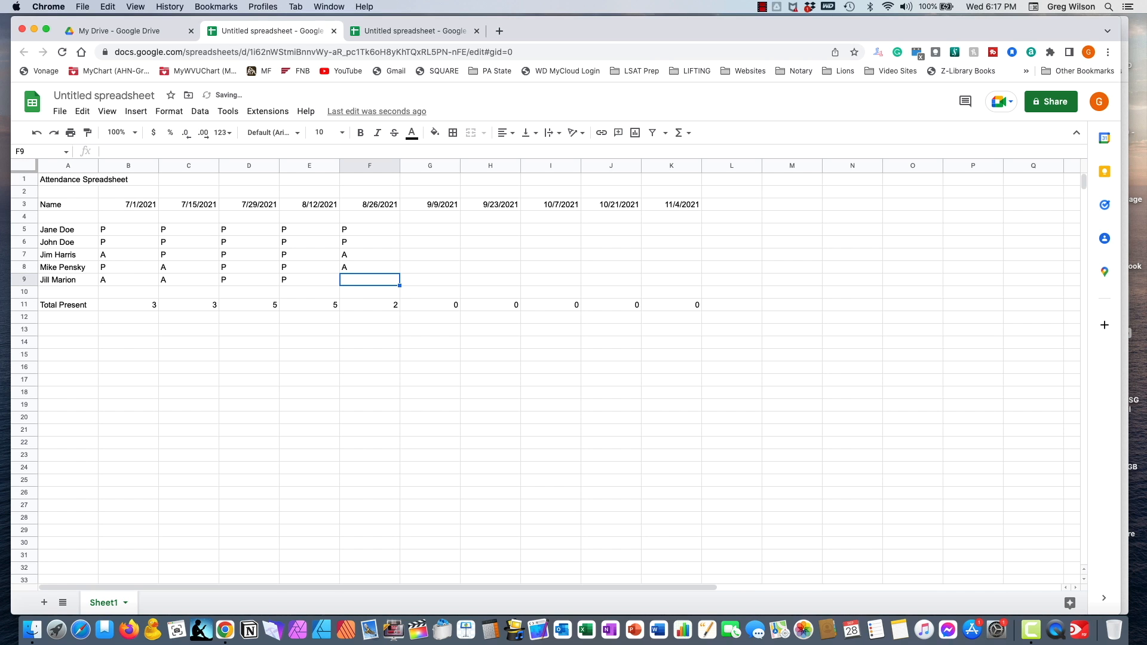
{"action": "type", "text": "P"}
{"action": "key", "text": "Return"}
{"action": "key", "text": "Up"}
{"action": "key", "text": "Up"}
{"action": "key", "text": "Up"}
{"action": "key", "text": "Up"}
{"action": "key", "text": "Up"}
{"action": "key", "text": "Right"}
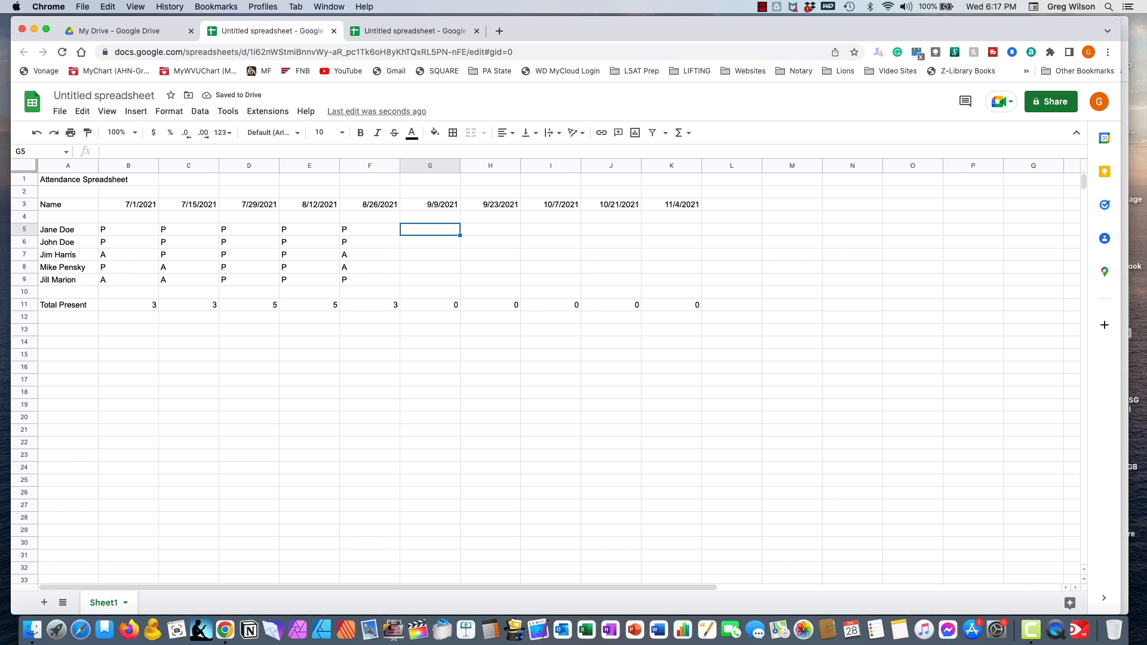
- Mark 9/9/2021 in G5:G9 as P, P, P, A, A
{"action": "type", "text": "P"}
{"action": "key", "text": "Return"}
{"action": "type", "text": "P"}
{"action": "key", "text": "Return"}
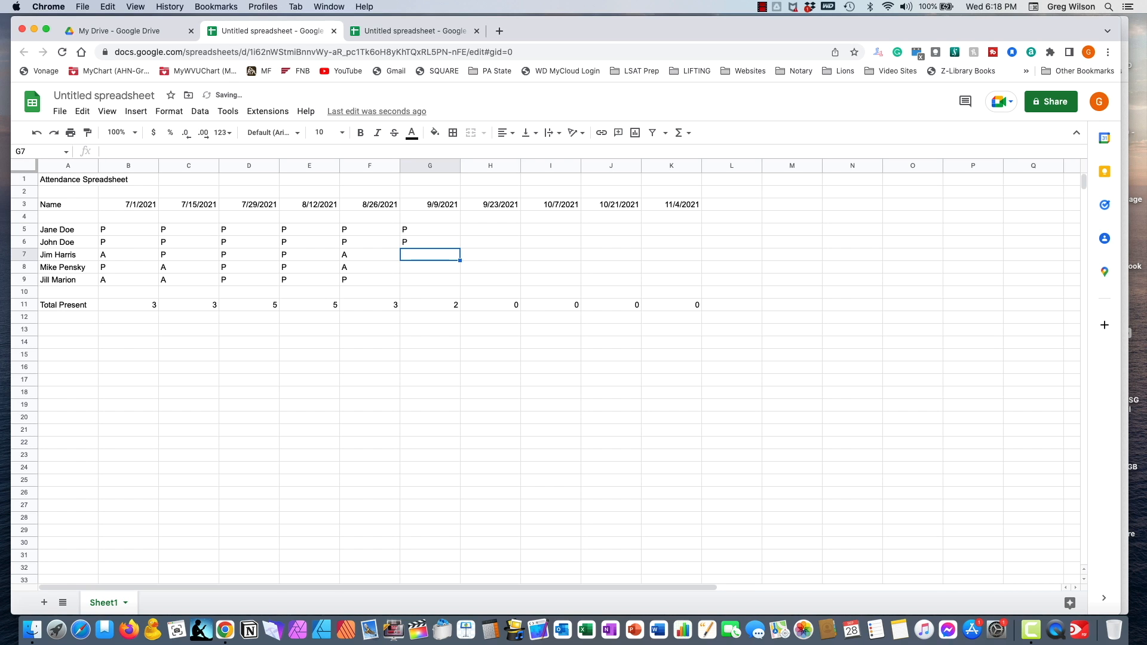
{"action": "type", "text": "P"}
{"action": "key", "text": "Return"}
{"action": "type", "text": "A"}
{"action": "key", "text": "Return"}
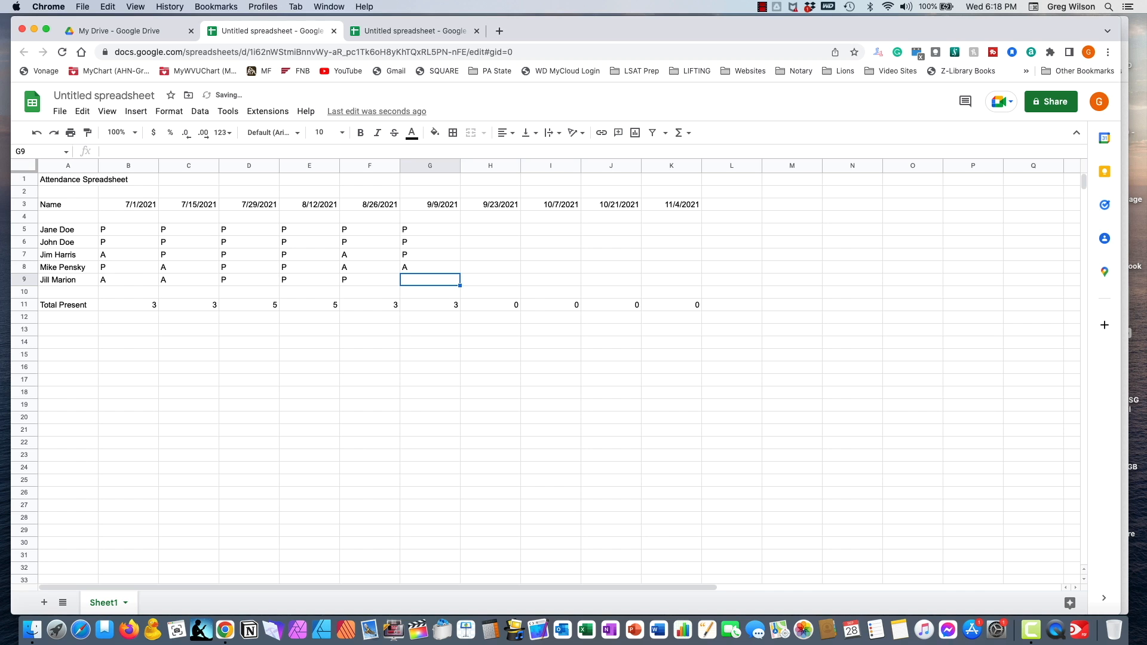
{"action": "type", "text": "A"}
{"action": "key", "text": "Return"}
{"action": "key", "text": "Up"}
{"action": "key", "text": "Up"}
{"action": "key", "text": "Up"}
{"action": "key", "text": "Up"}
{"action": "key", "text": "Up"}
{"action": "key", "text": "Right"}
- Mark 9/23/2021 in H5:H9 as P, P, P, P, A
{"action": "type", "text": "P"}
{"action": "key", "text": "Return"}
{"action": "type", "text": "P"}
{"action": "key", "text": "Return"}
{"action": "type", "text": "P"}
{"action": "key", "text": "Return"}
{"action": "type", "text": "P"}
{"action": "key", "text": "Return"}
{"action": "type", "text": "A"}
{"action": "key", "text": "Return"}
{"action": "key", "text": "Up"}
{"action": "key", "text": "Up"}
{"action": "key", "text": "Up"}
{"action": "key", "text": "Up"}
{"action": "key", "text": "Up"}
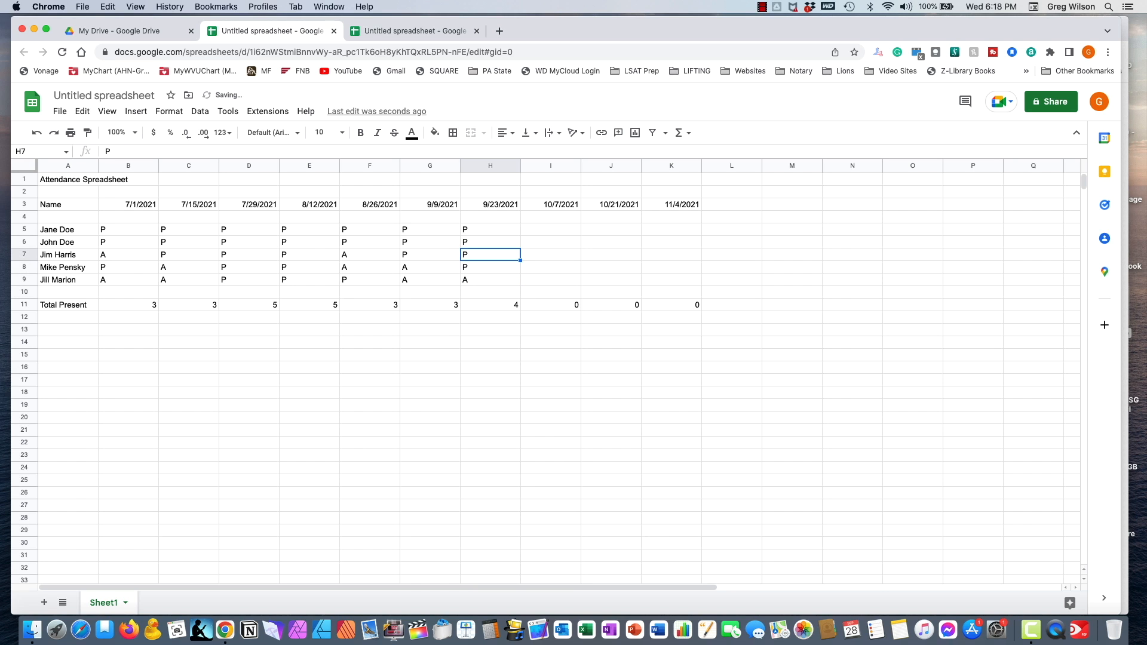
{"action": "key", "text": "Right"}
- Mark 10/7/2021 in I5:I9 as P, P, A, A, P
{"action": "type", "text": "P"}
{"action": "key", "text": "Return"}
{"action": "type", "text": "P"}
{"action": "key", "text": "Return"}
{"action": "type", "text": "A"}
{"action": "key", "text": "Return"}
{"action": "type", "text": "A"}
{"action": "key", "text": "Return"}
{"action": "type", "text": "P"}
{"action": "key", "text": "Return"}
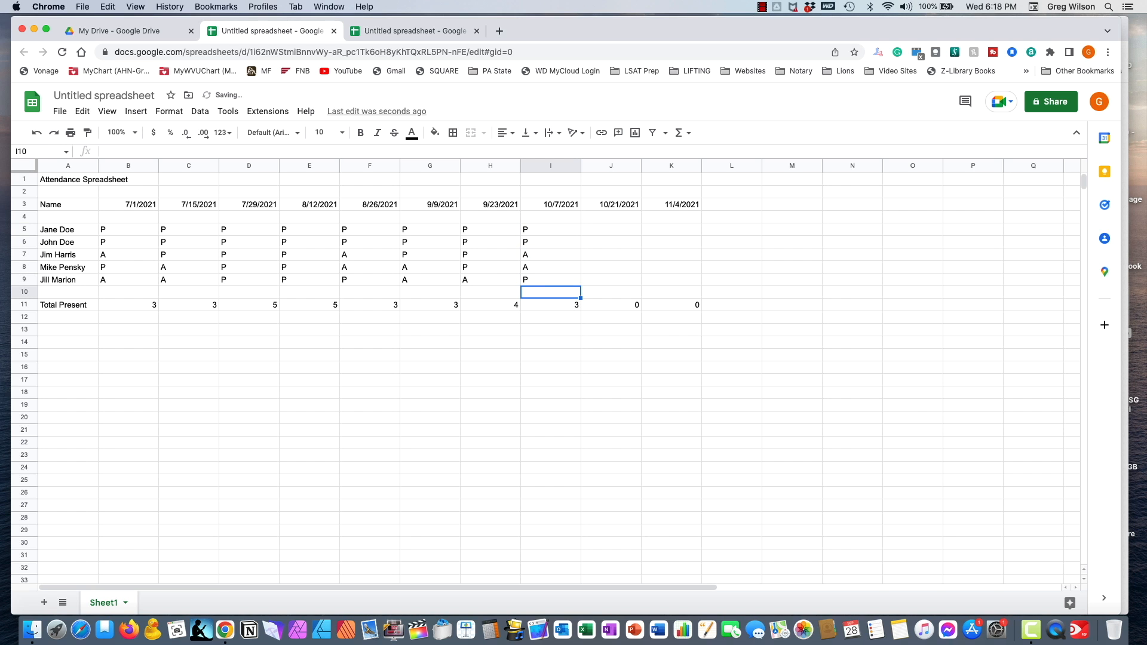
{"action": "key", "text": "Up"}
{"action": "key", "text": "Up"}
{"action": "key", "text": "Up"}
{"action": "key", "text": "Up"}
{"action": "key", "text": "Up"}
{"action": "key", "text": "Right"}
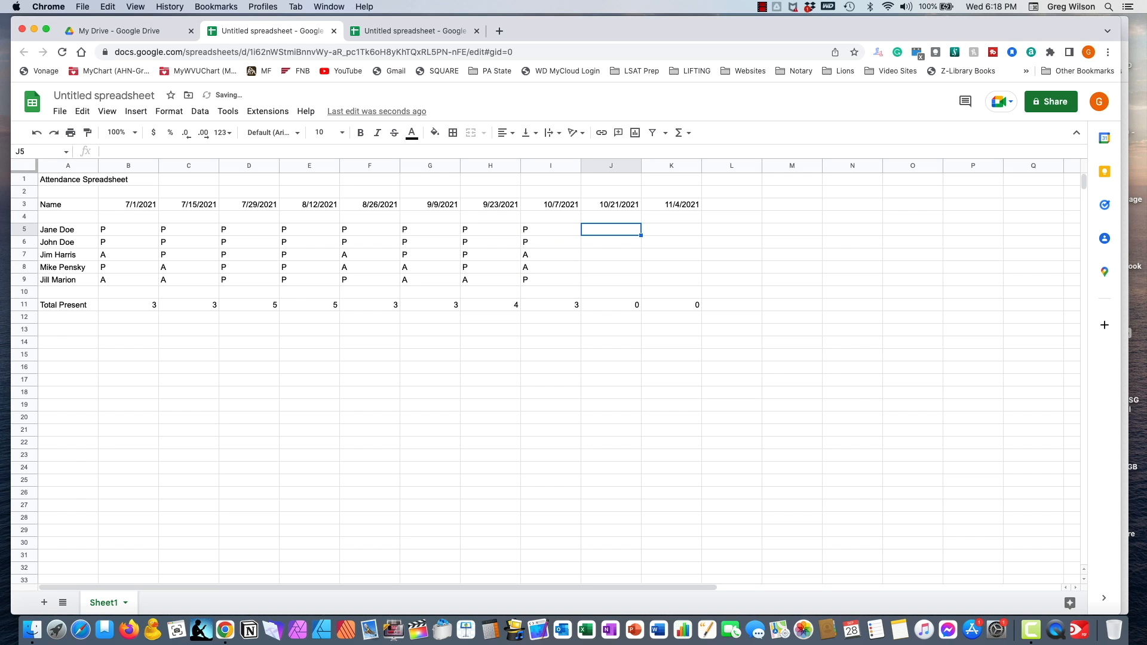
- Mark 10/21/2021 in J5:J9 as P, P, P, P, A
{"action": "type", "text": "P"}
{"action": "key", "text": "Return"}
{"action": "type", "text": "P"}
{"action": "key", "text": "Return"}
{"action": "type", "text": "P"}
{"action": "key", "text": "Return"}
{"action": "type", "text": "P"}
{"action": "key", "text": "Return"}
{"action": "type", "text": "A"}
{"action": "key", "text": "Return"}
{"action": "key", "text": "Up"}
{"action": "key", "text": "Up"}
{"action": "key", "text": "Up"}
{"action": "key", "text": "Up"}
{"action": "key", "text": "Up"}
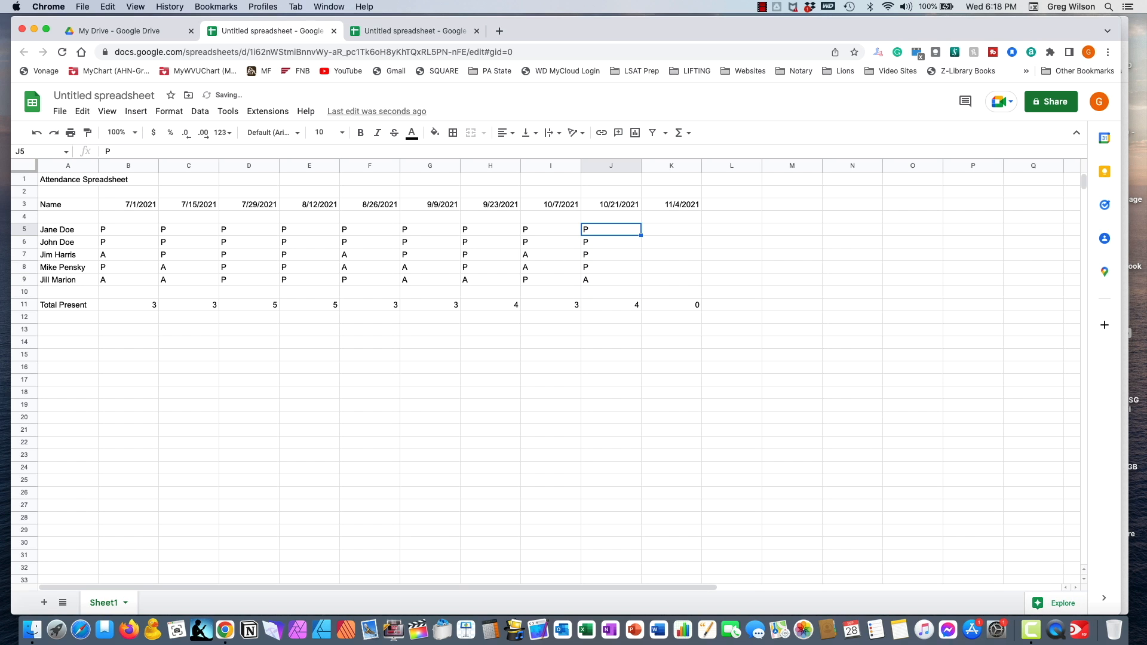
{"action": "key", "text": "Right"}
- Mark all five people present (P) for 11/4/2021 in K5:K9
{"action": "type", "text": "P"}
{"action": "key", "text": "Return"}
{"action": "type", "text": "P"}
{"action": "key", "text": "Return"}
{"action": "type", "text": "P"}
{"action": "key", "text": "Return"}
{"action": "type", "text": "P"}
{"action": "key", "text": "Return"}
{"action": "type", "text": "P"}
{"action": "key", "text": "Return"}
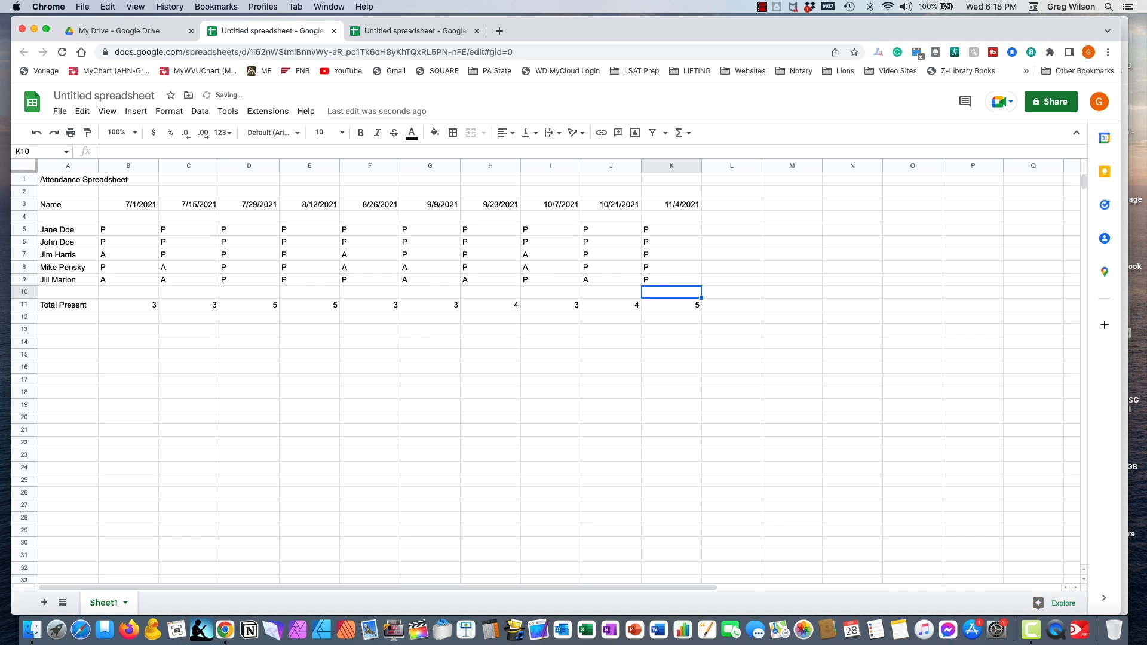
{"action": "key", "text": "Up"}
{"action": "key", "text": "Up"}
{"action": "key", "text": "Up"}
{"action": "key", "text": "Up"}
{"action": "key", "text": "Up"}
{"action": "key", "text": "Up"}
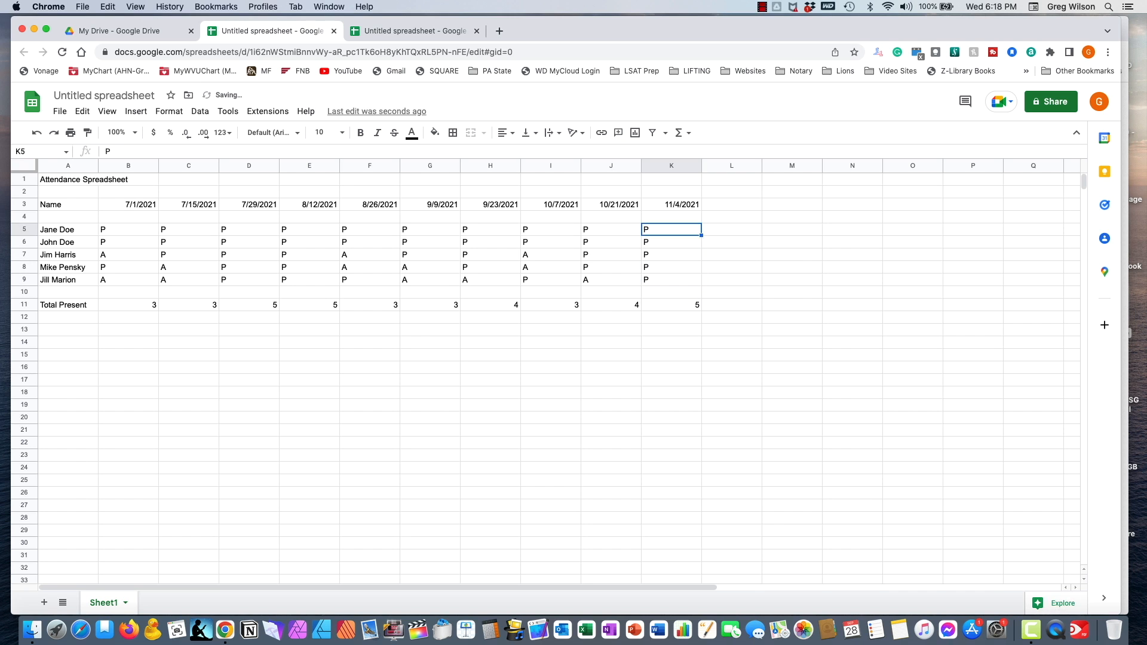
{"action": "key", "text": "Left"}
{"action": "key", "text": "Left"}
{"action": "key", "text": "Left"}
{"action": "key", "text": "Right"}
{"action": "key", "text": "Right"}
{"action": "key", "text": "Right"}
{"action": "key", "text": "Right"}
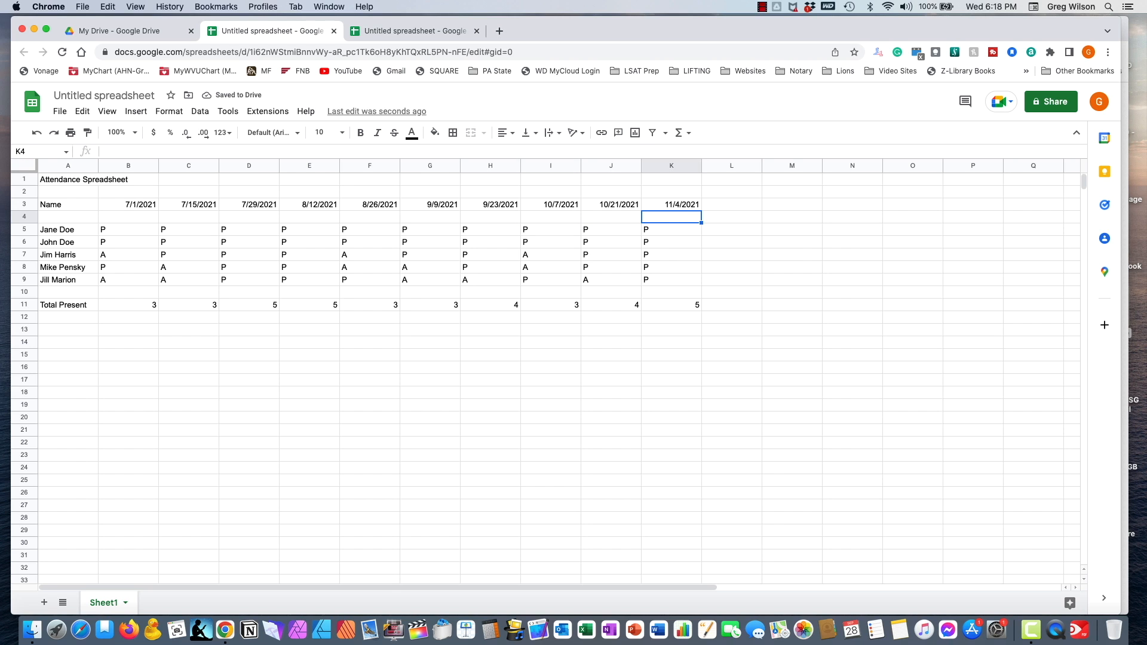
{"action": "key", "text": "Up"}
{"action": "key", "text": "Left"}
{"action": "key", "text": "Left"}
{"action": "key", "text": "Left"}
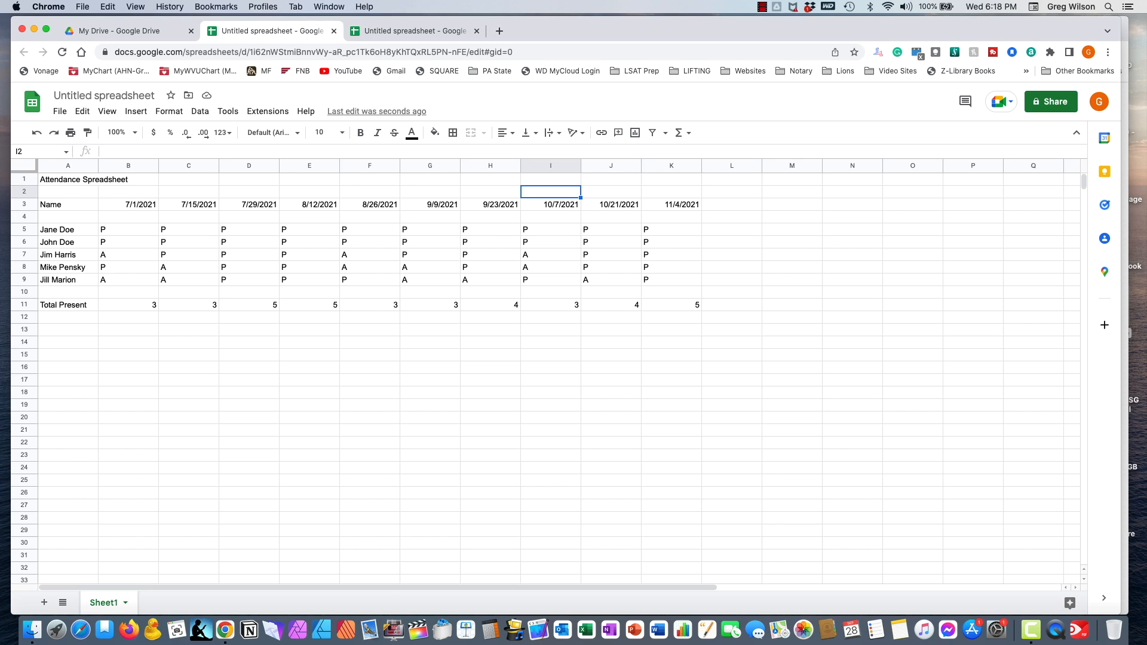
- Enter the heading '100% ATTEND' in L3, next to the 11/4/2021 date
{"action": "key", "text": "Right"}
{"action": "key", "text": "Right"}
{"action": "key", "text": "Right"}
{"action": "key", "text": "Right"}
{"action": "key", "text": "Left"}
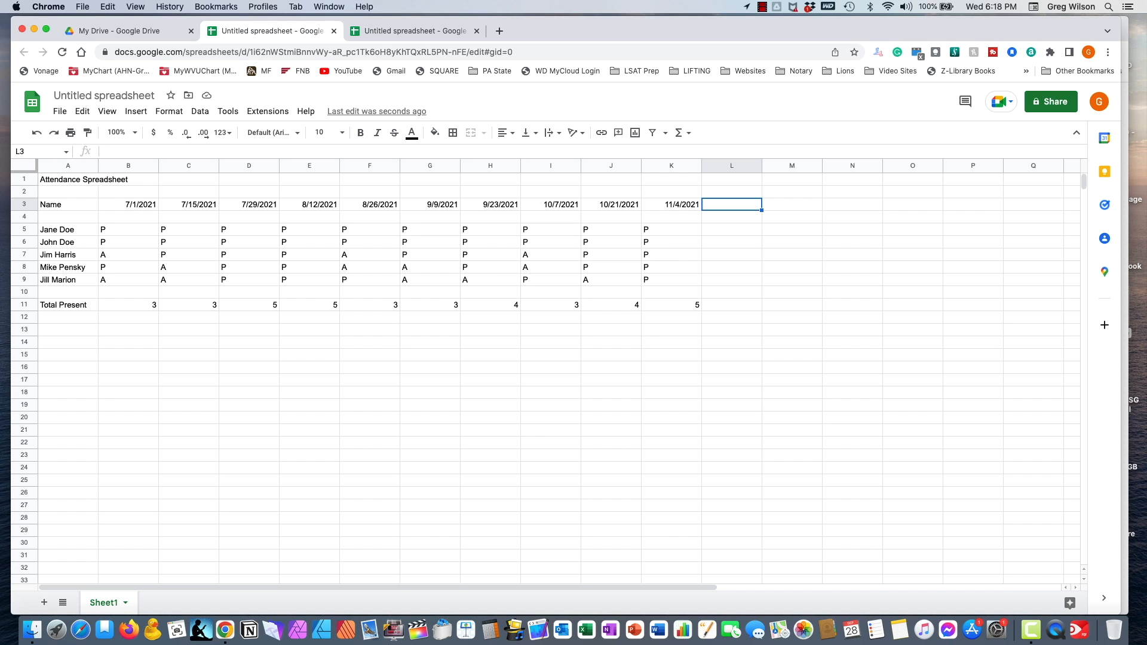
{"action": "type", "text": "100% ATTEND"}
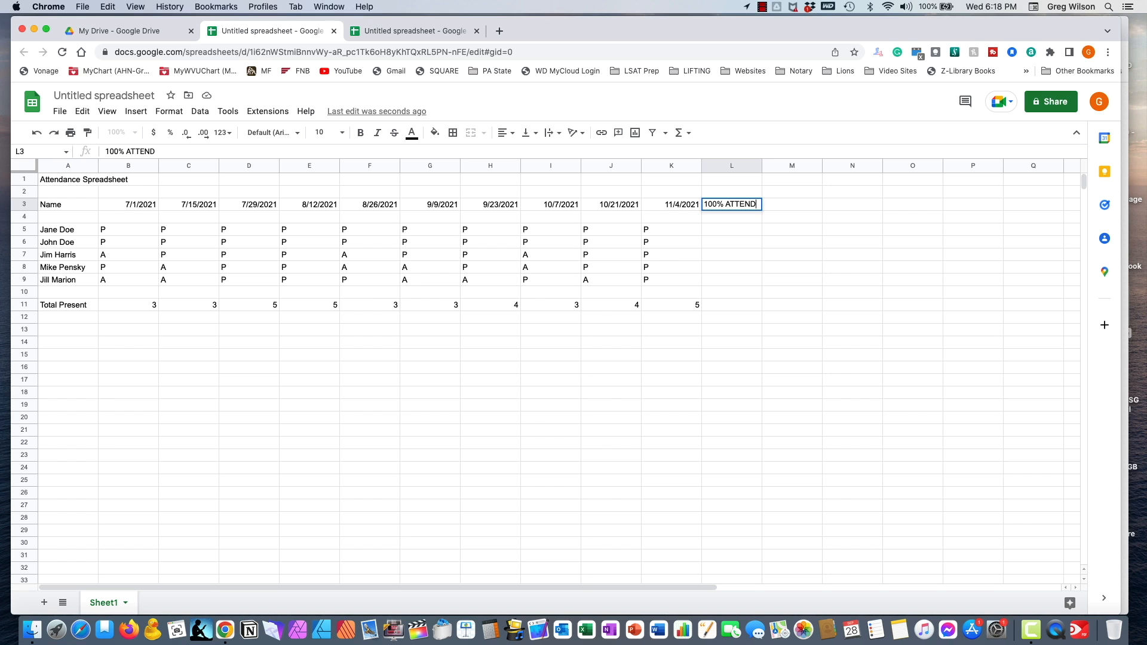
{"action": "key", "text": "Return"}
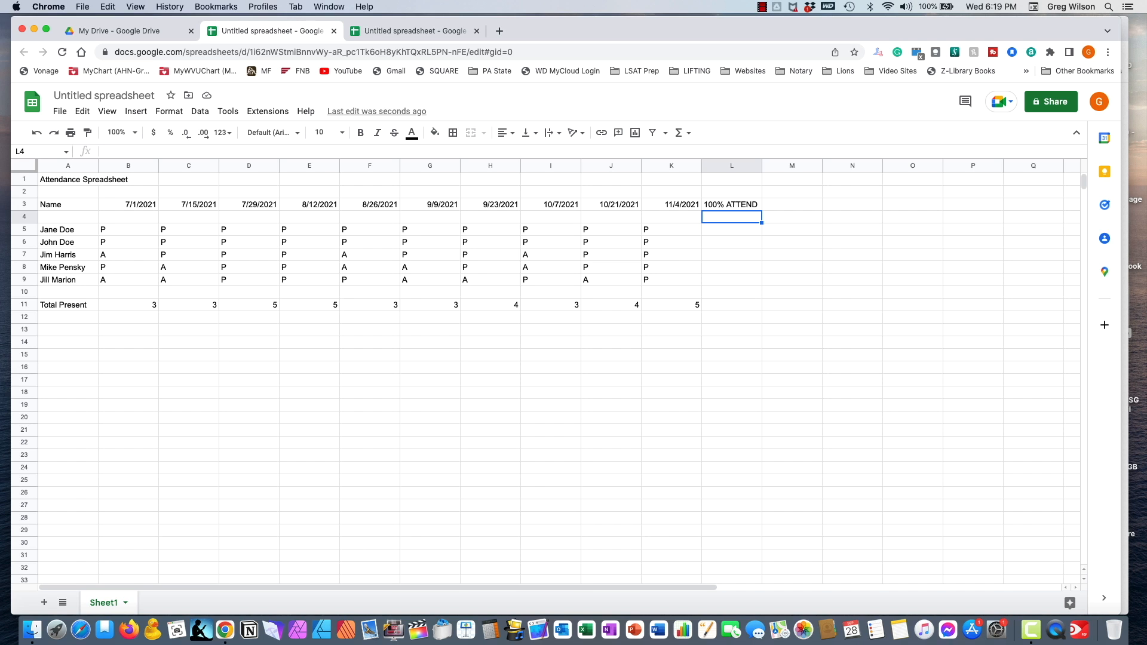
{"action": "key", "text": "Down"}
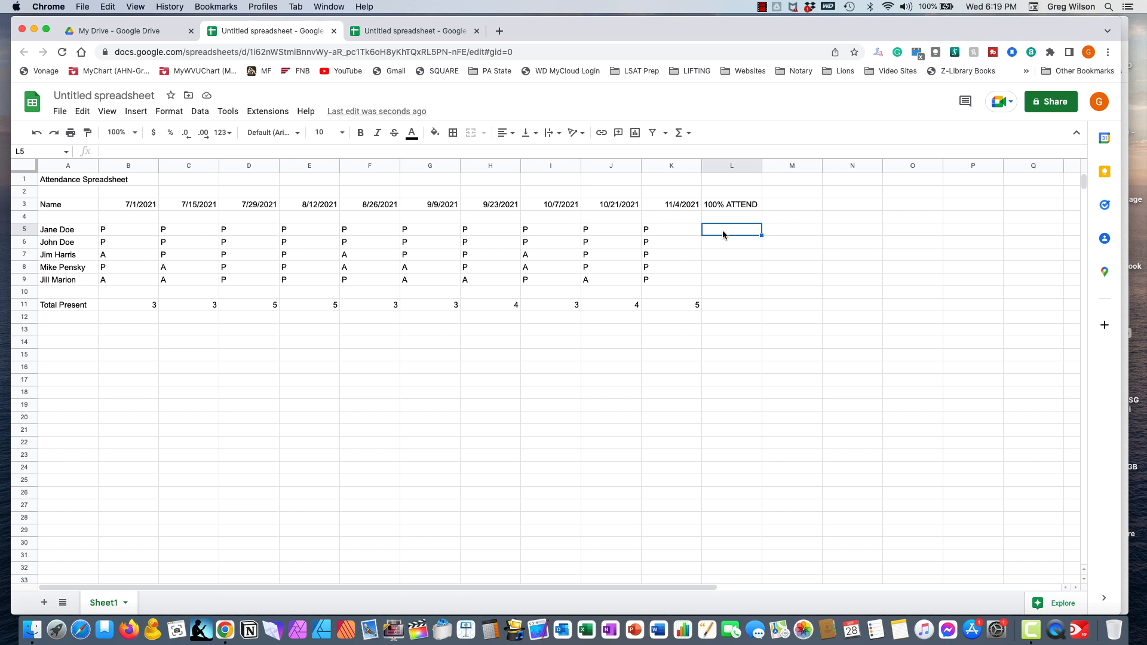
- Enter =COUNTIF(B5:K5,"P")/10 in L5 and accept the suggested autofill for L6:L9
{"action": "type", "text": "="}
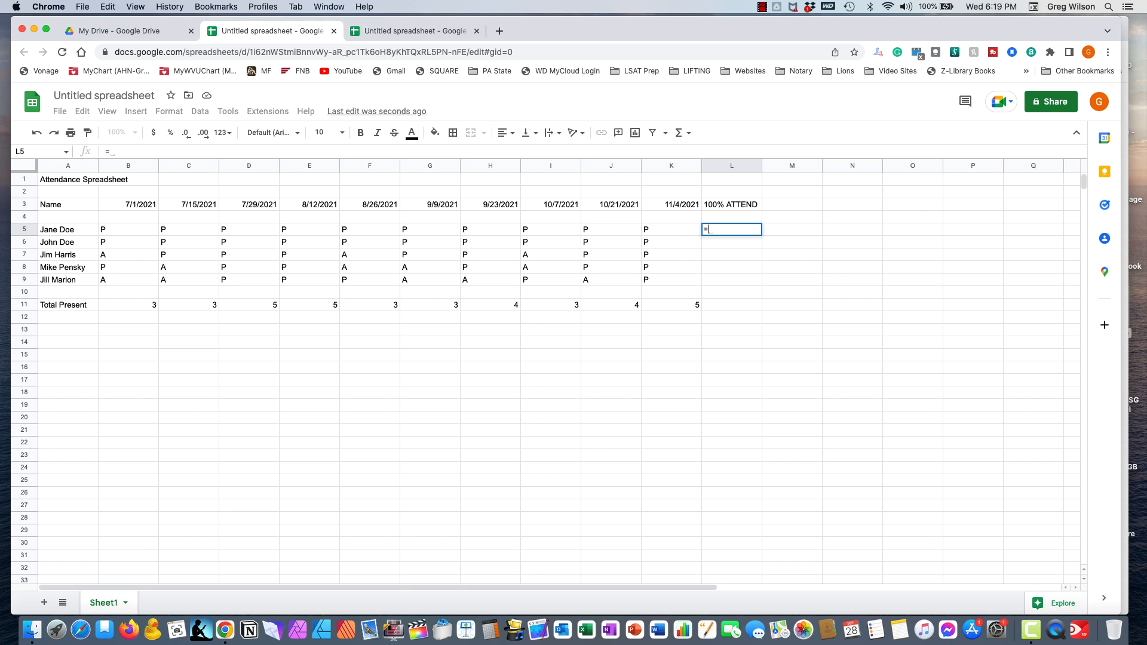
{"action": "type", "text": "COUNTIF("}
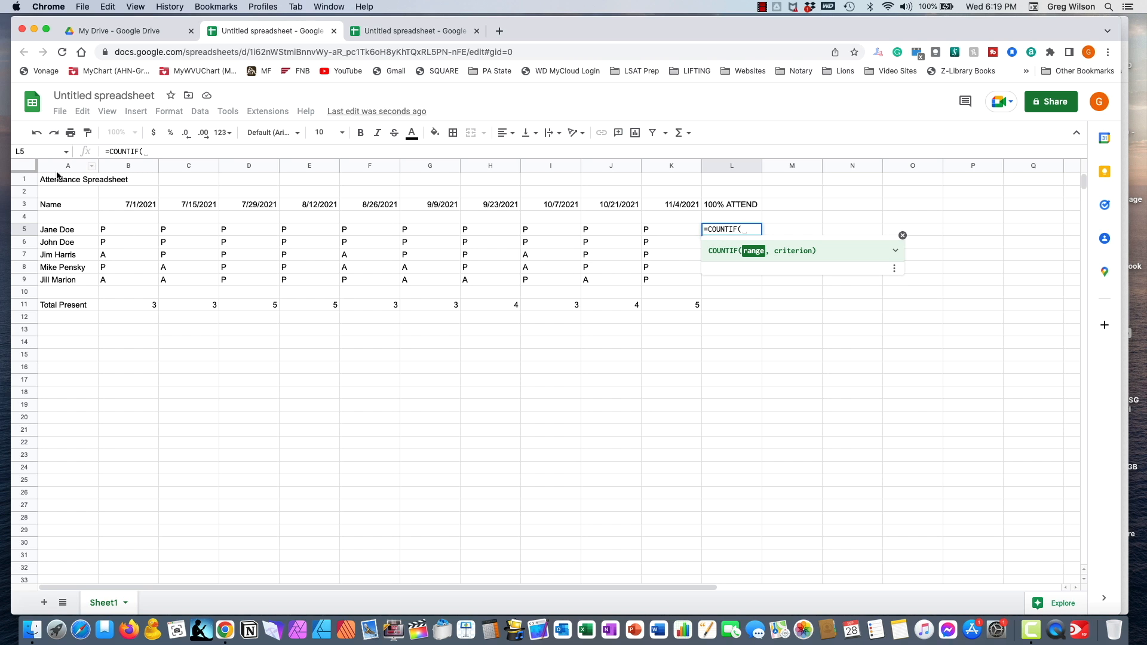
{"action": "left_click_drag", "start_coordinate": [136, 228], "coordinate": [658, 227]}
{"action": "type", "text": ","}
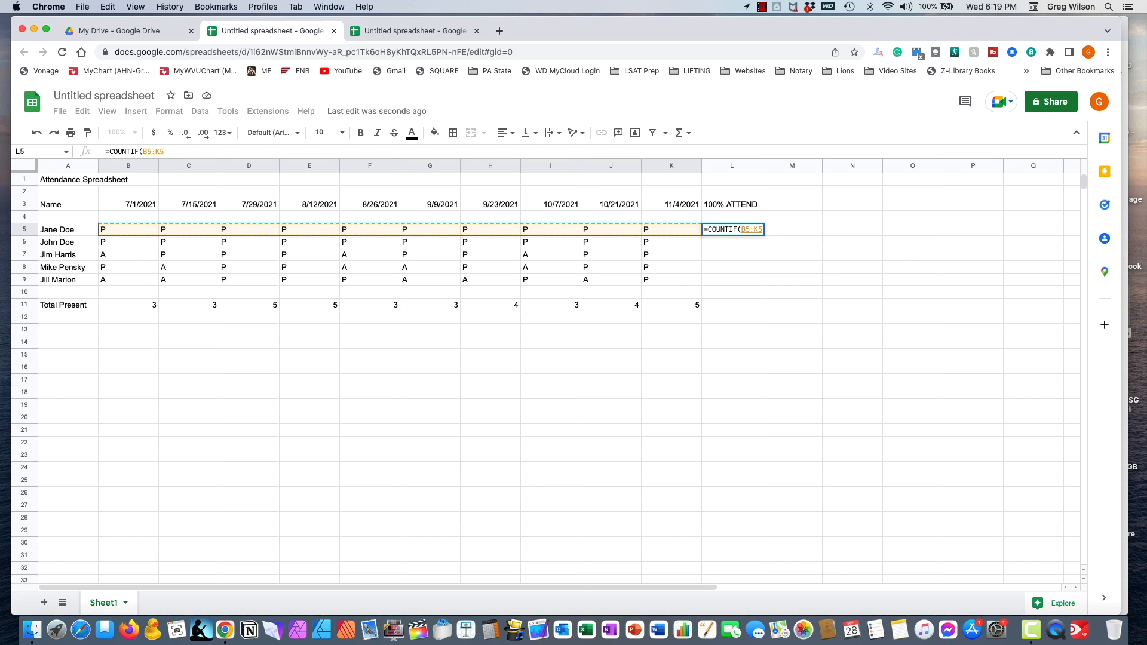
{"action": "type", "text": "\"P\")"}
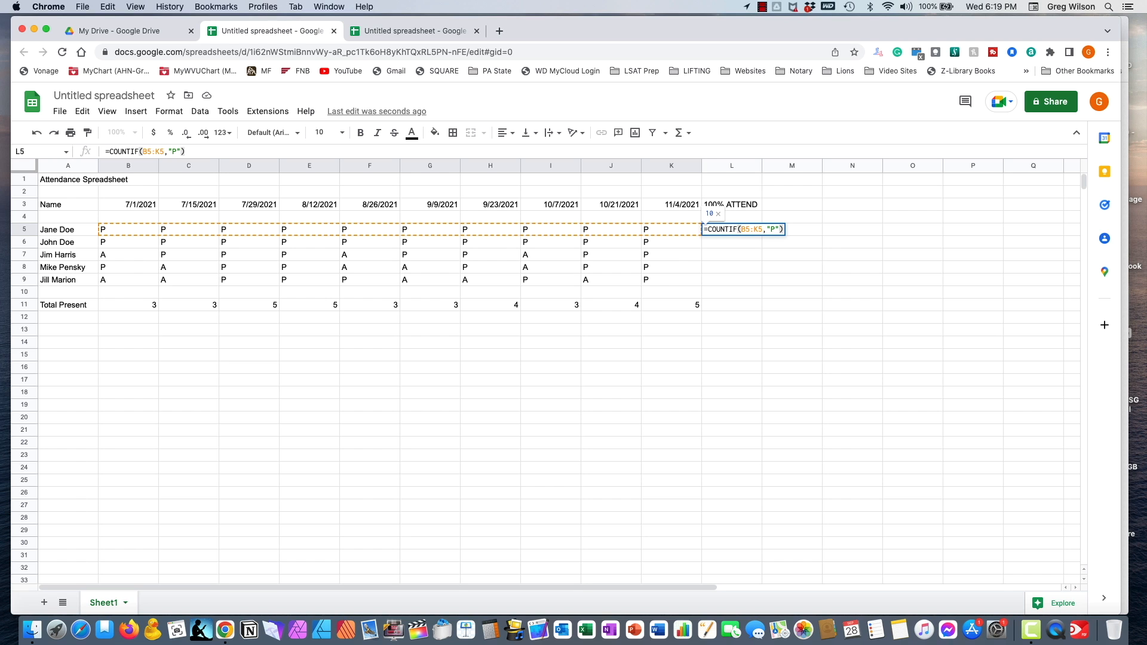
{"action": "type", "text": "/"}
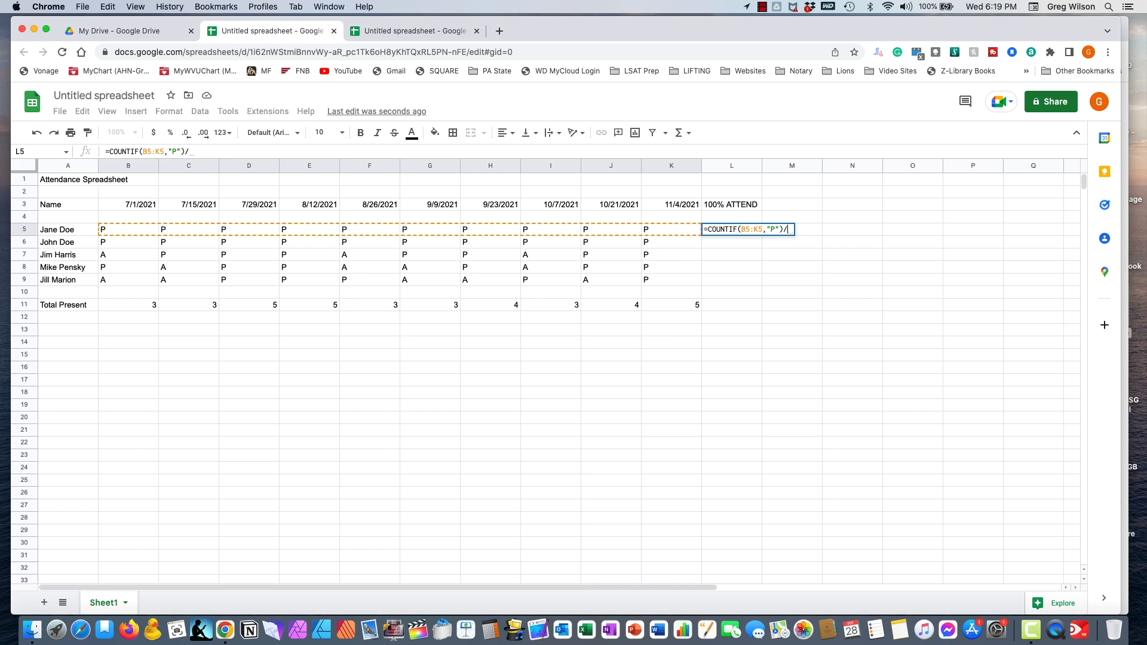
{"action": "type", "text": "10"}
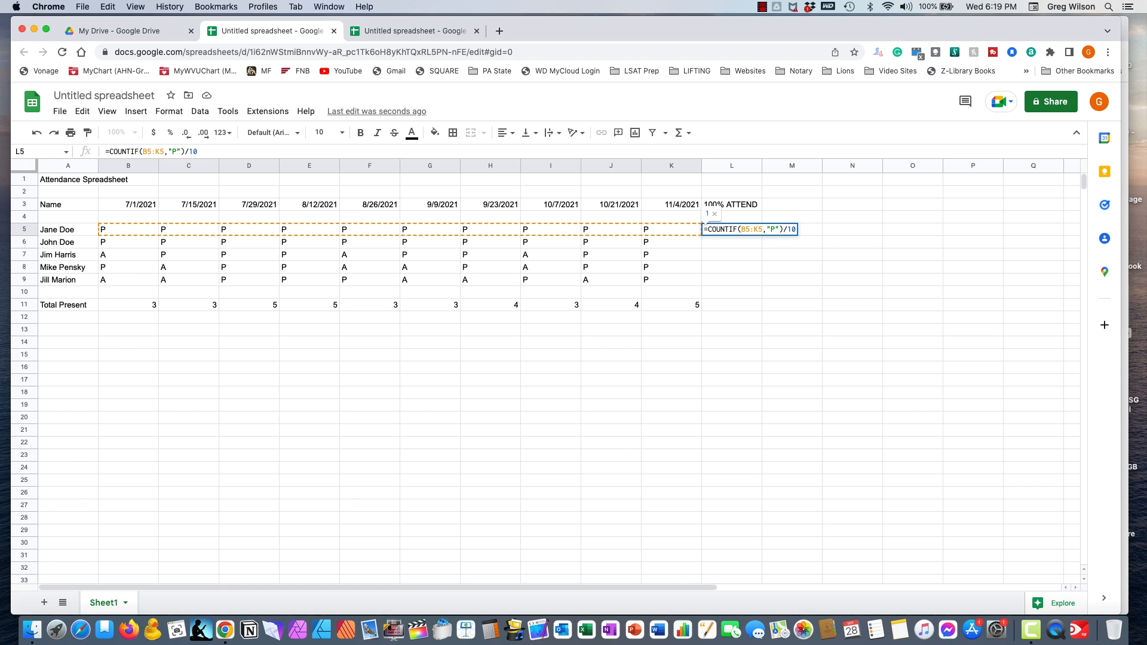
{"action": "key", "text": "Return"}
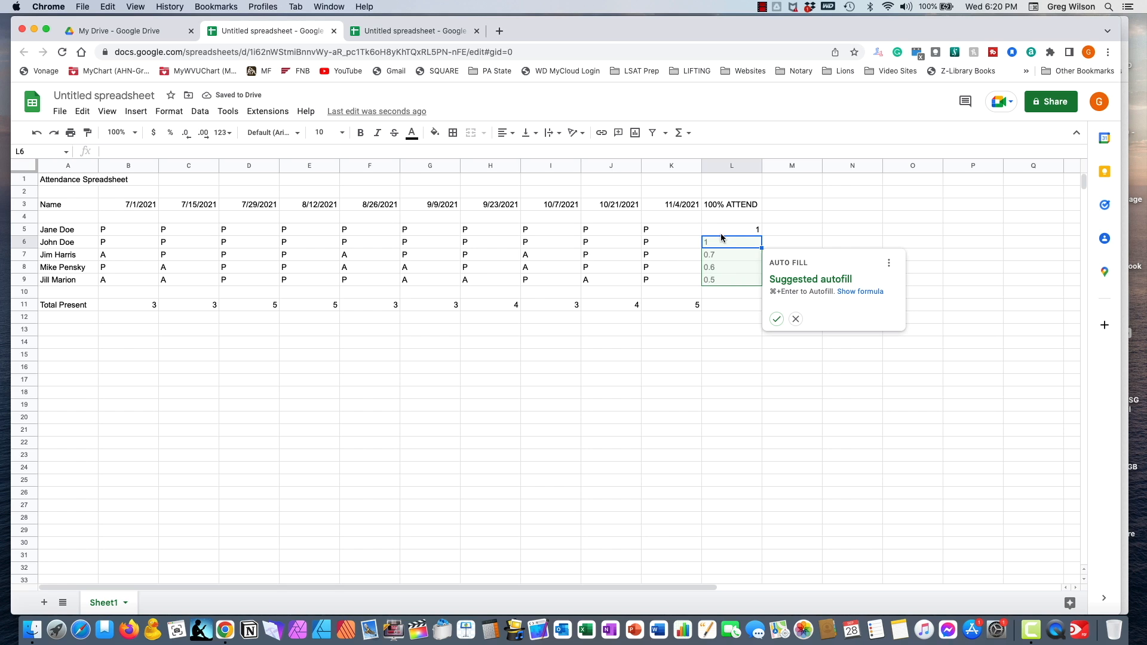
{"action": "left_click", "coordinate": [777, 320]}
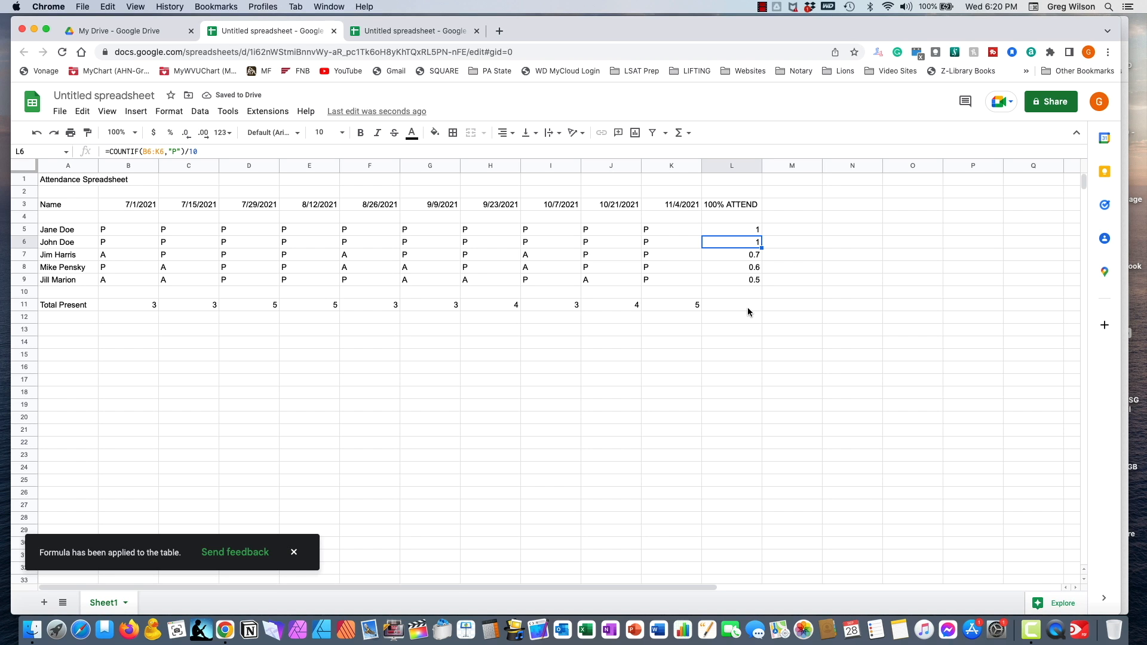
- Format the attendance results in L5:L9 as percentages, showing values like 100.00% and 70.00%
{"action": "left_click_drag", "start_coordinate": [734, 230], "coordinate": [725, 278]}
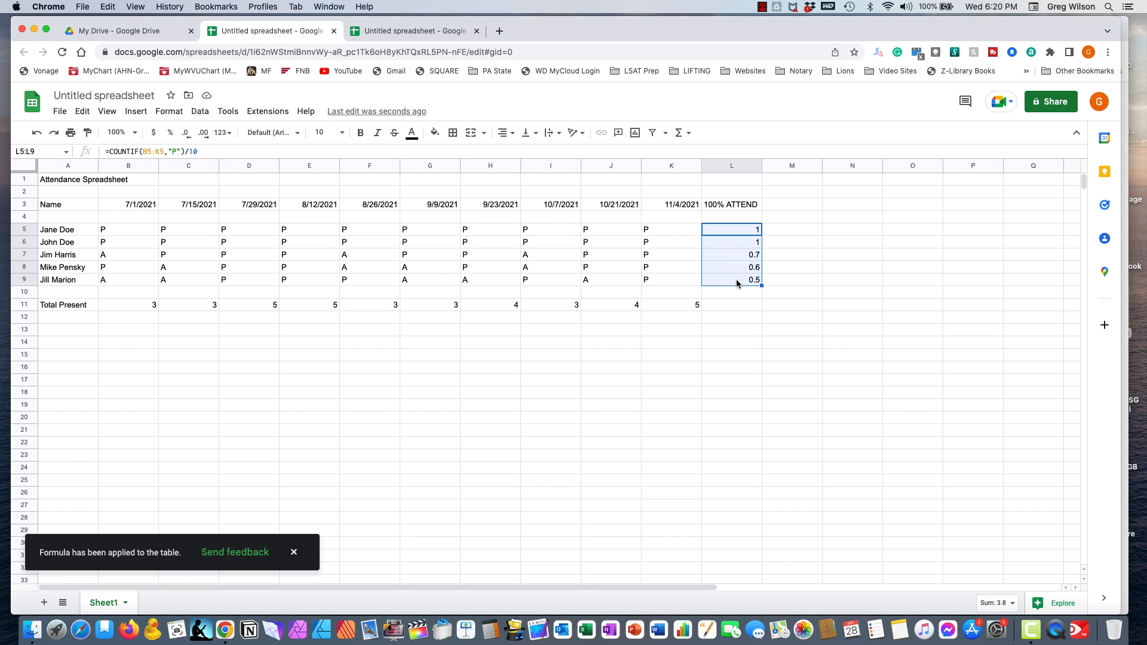
{"action": "left_click", "coordinate": [774, 233]}
{"action": "left_click_drag", "start_coordinate": [730, 233], "coordinate": [724, 278]}
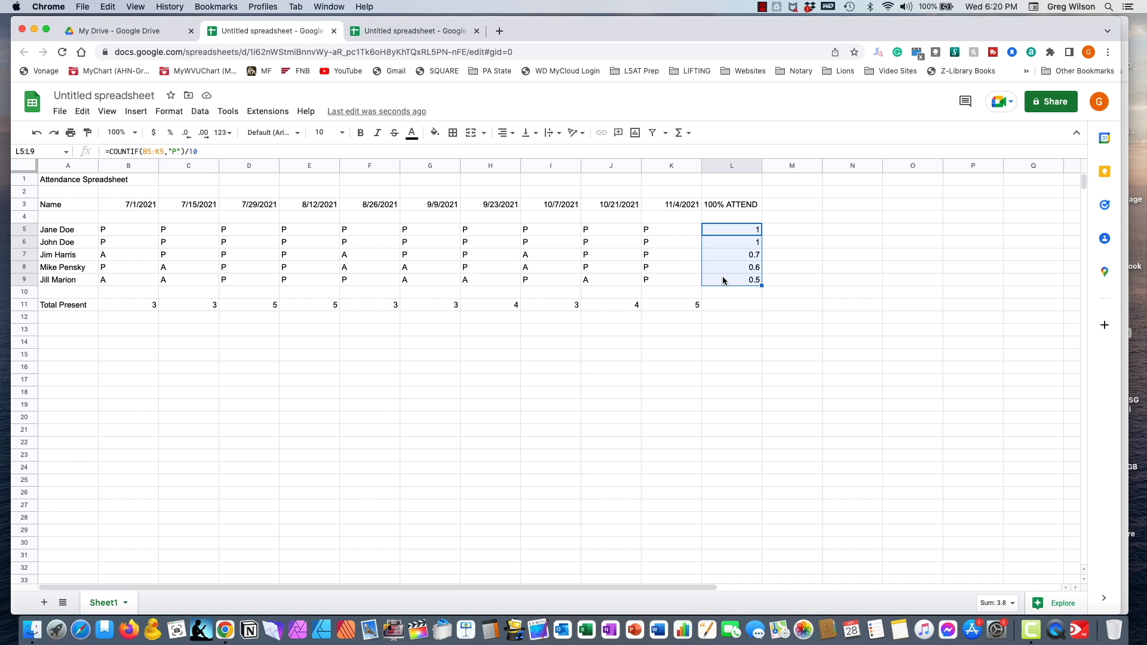
{"action": "left_click", "coordinate": [780, 230]}
{"action": "left_click_drag", "start_coordinate": [745, 230], "coordinate": [739, 280]}
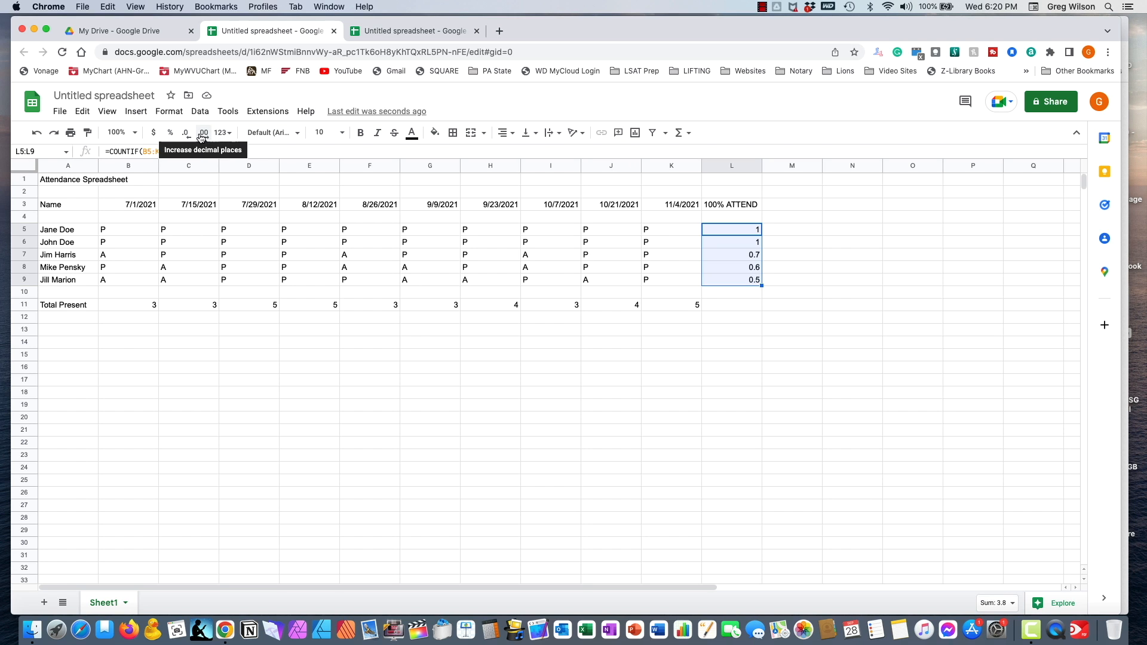
{"action": "left_click", "coordinate": [170, 133]}
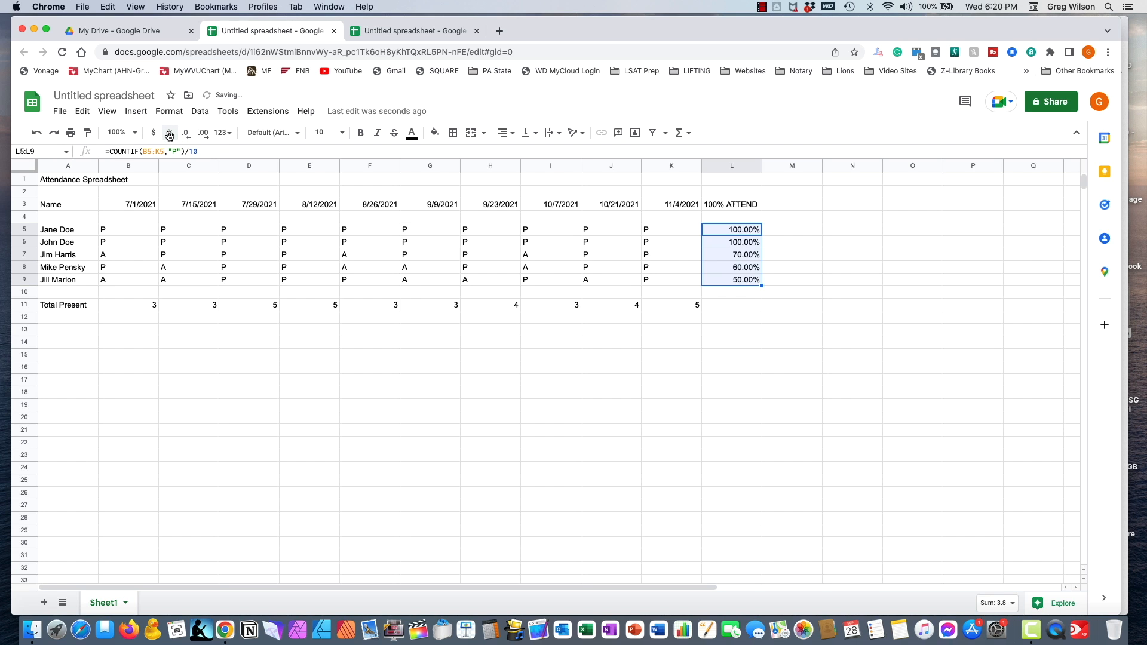
{"action": "left_click", "coordinate": [748, 304]}
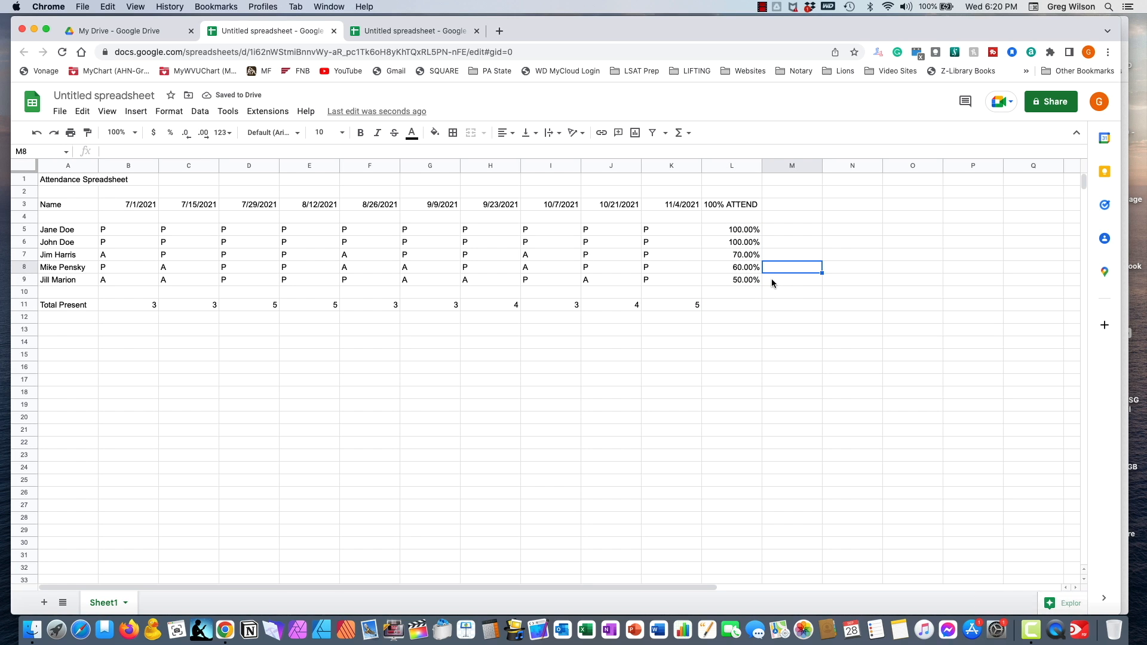
- Enter the heading GETS THE PIN in M3 and begin an =IF formula in M5
{"action": "left_click", "coordinate": [780, 204]}
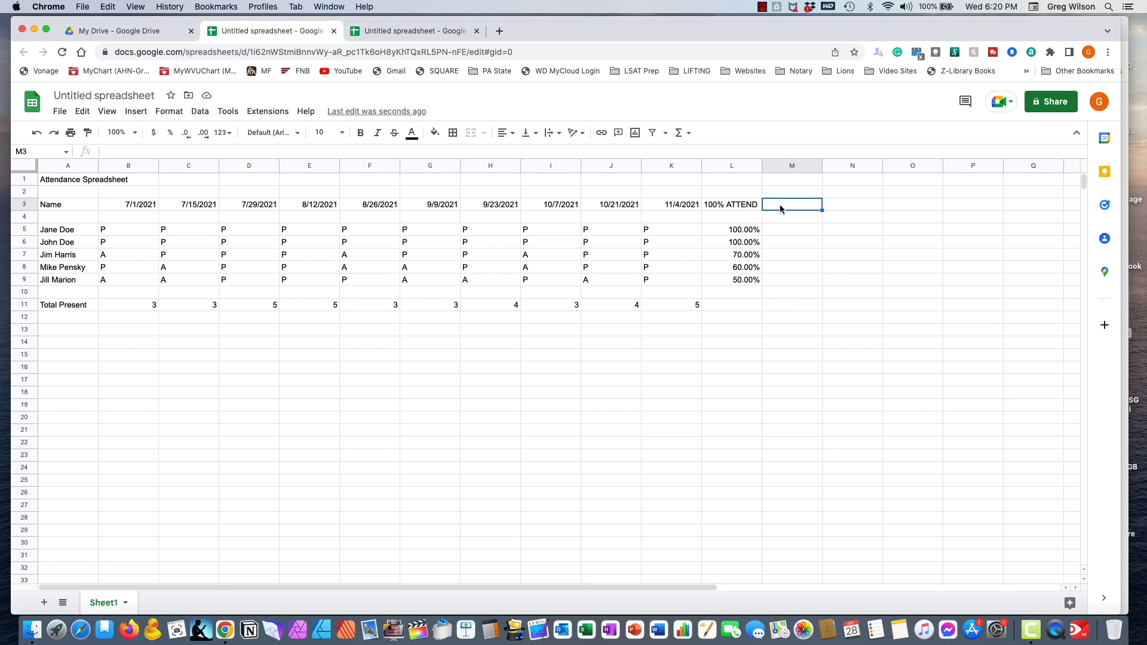
{"action": "type", "text": "GETS THE PIN"}
{"action": "key", "text": "Return"}
{"action": "key", "text": "Down"}
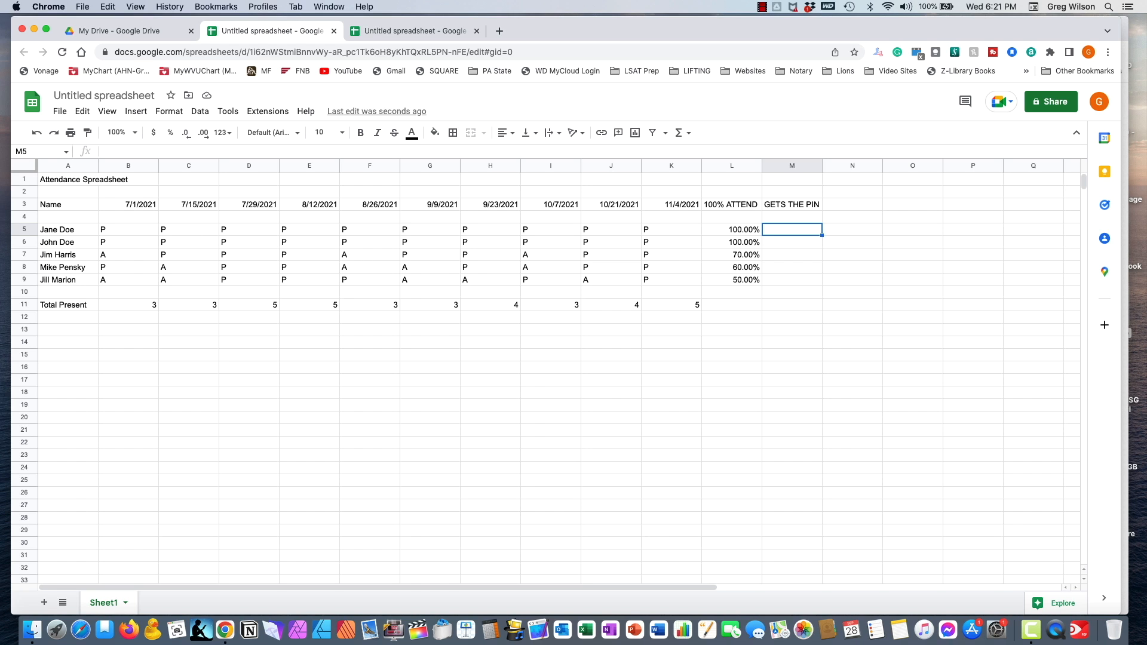
{"action": "type", "text": "=IF"}
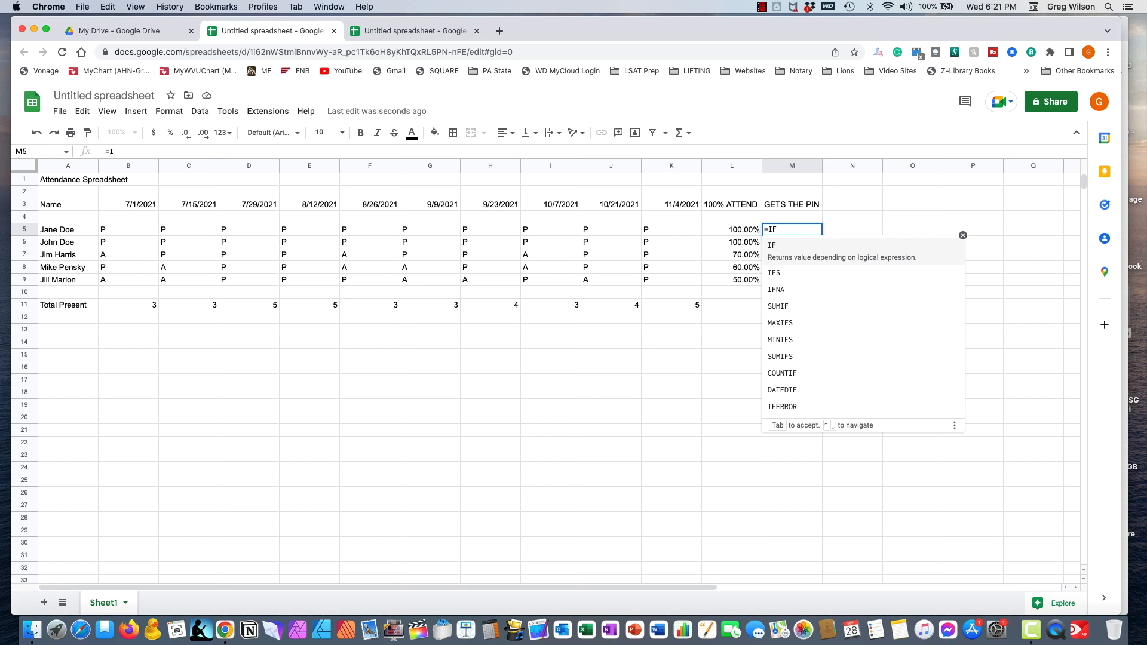
{"action": "type", "text": "("}
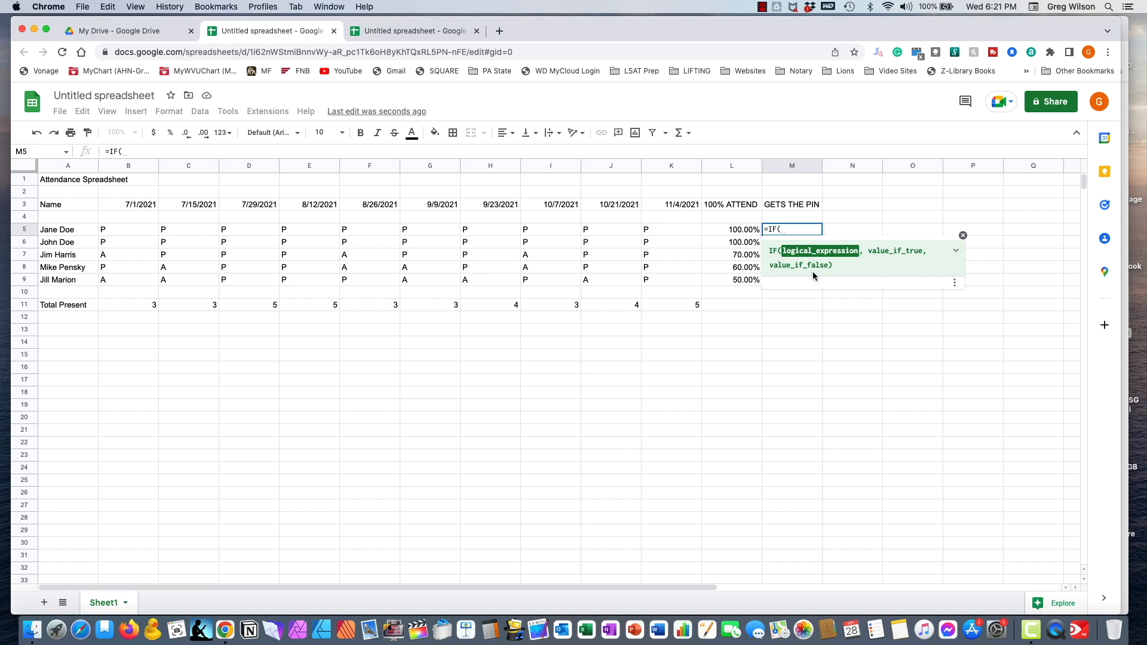
- Complete M5 as =IF(L5=1,"PIN","") so full attendance shows PIN
{"action": "left_click", "coordinate": [745, 234]}
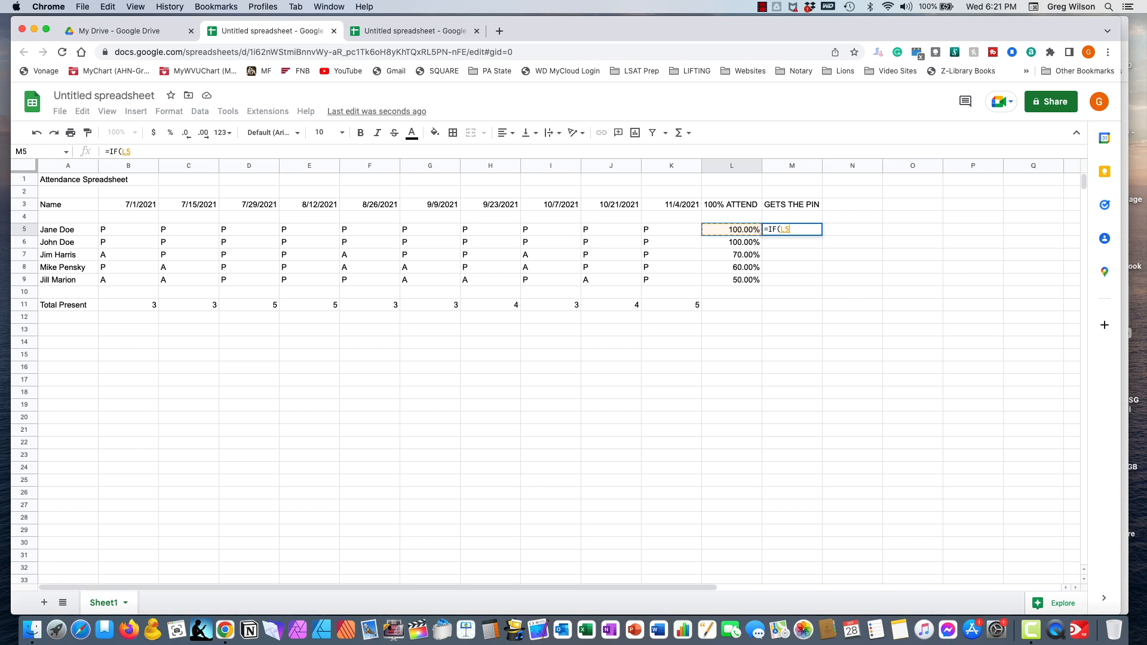
{"action": "type", "text": "=1"}
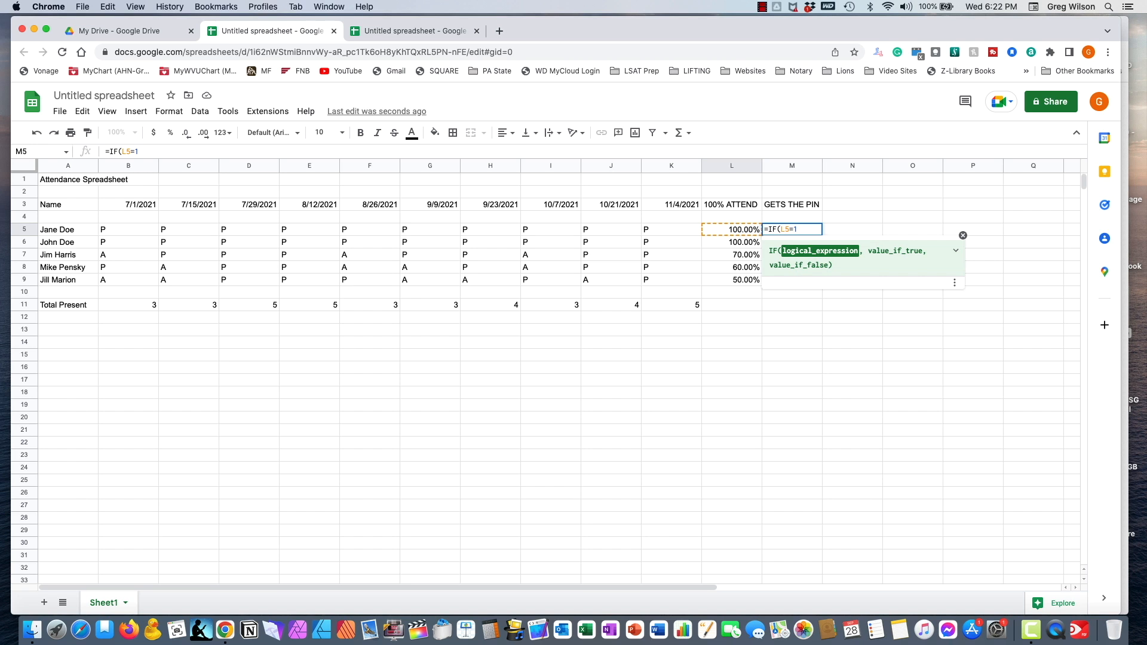
{"action": "type", "text": ","}
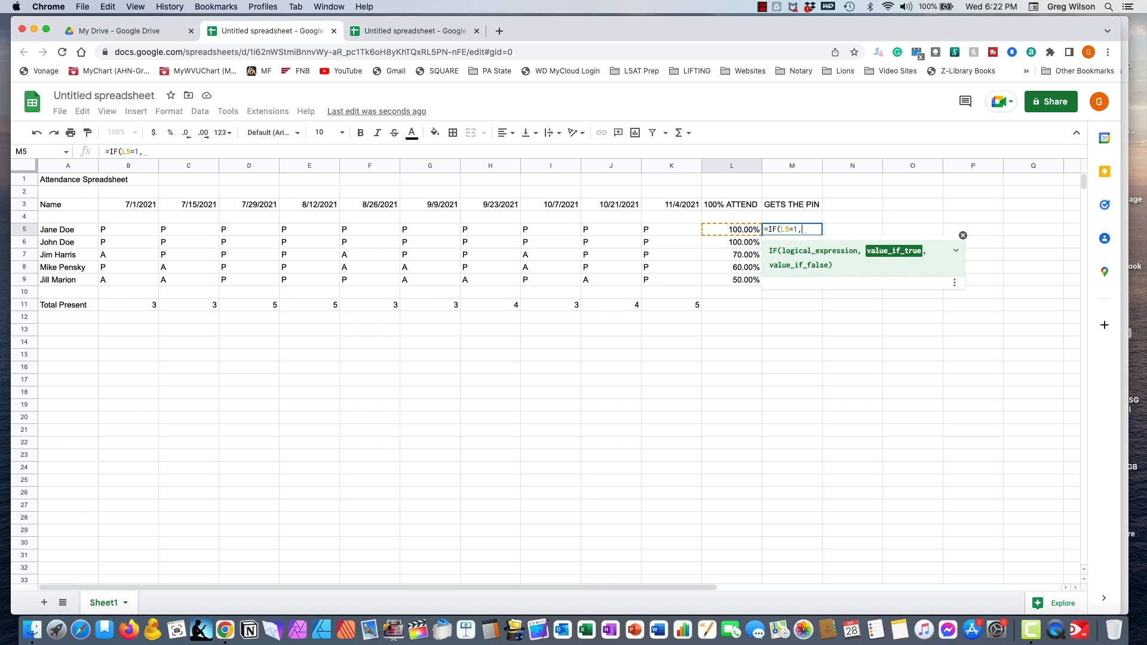
{"action": "type", "text": "\"PIN"}
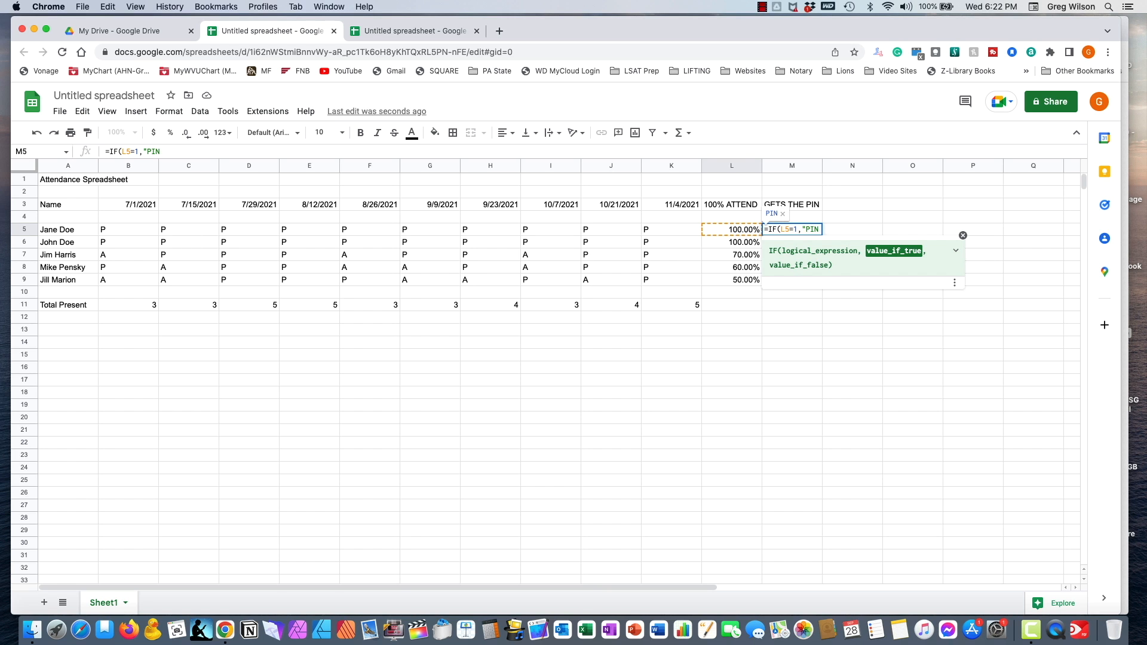
{"action": "type", "text": "\""}
{"action": "type", "text": ","}
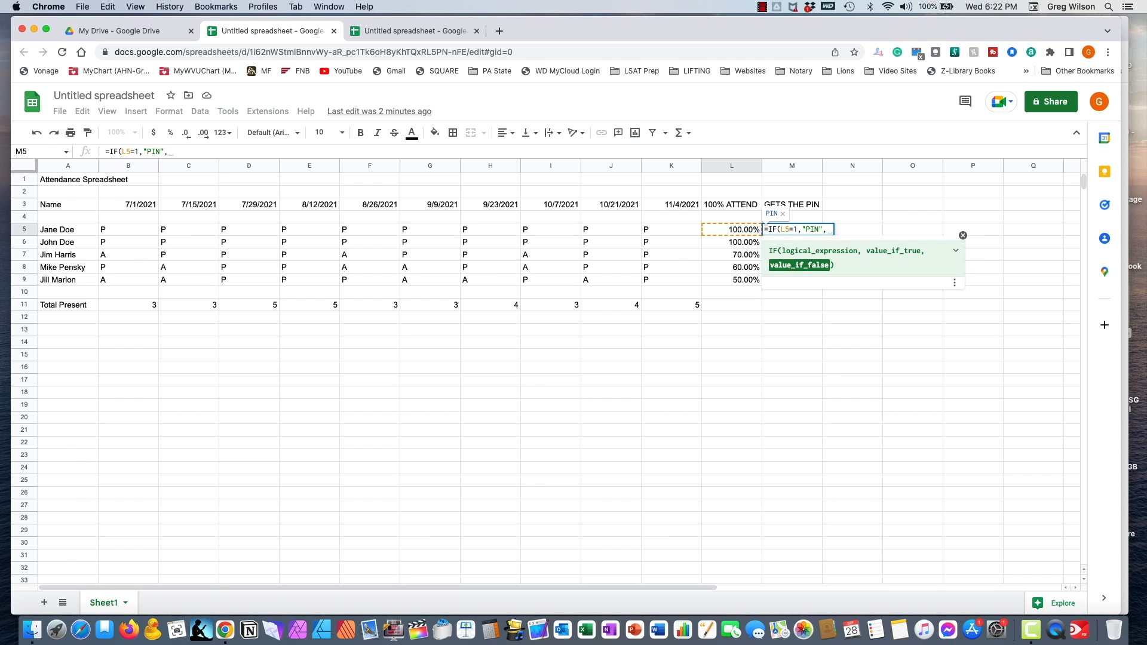
{"action": "type", "text": "\"\""}
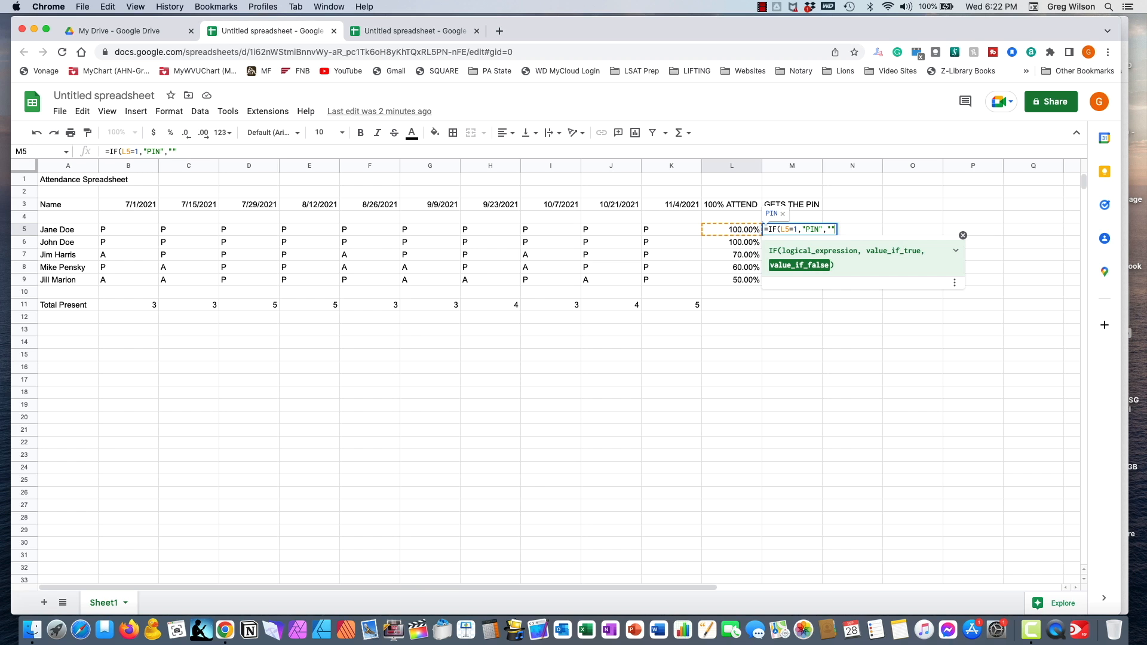
{"action": "type", "text": ")"}
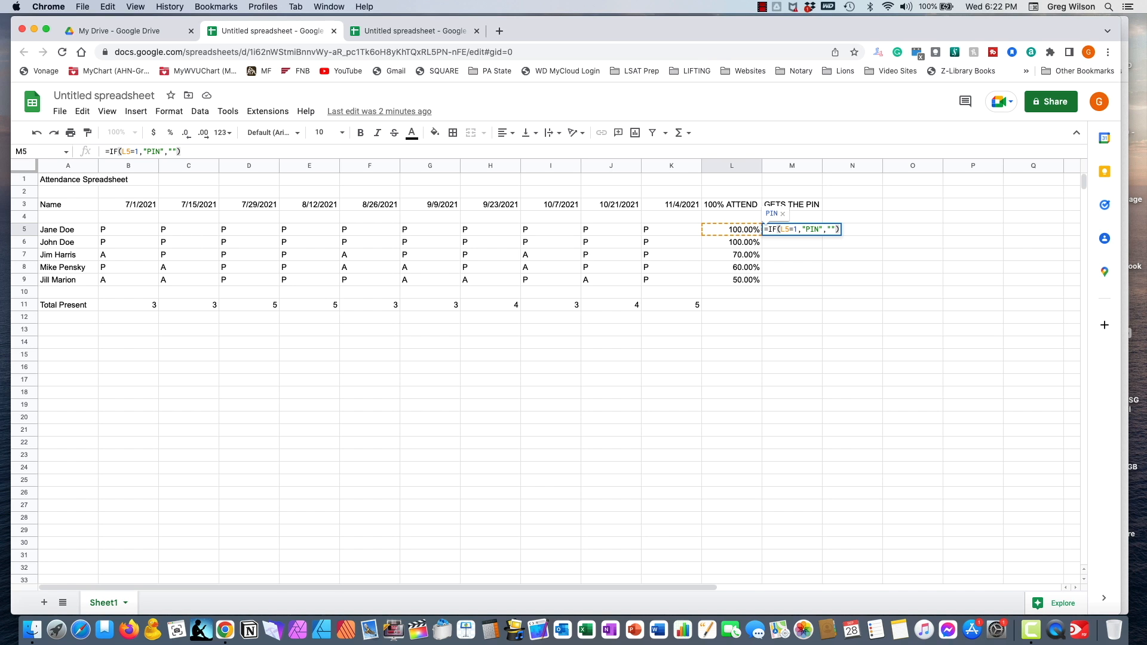
{"action": "key", "text": "Return"}
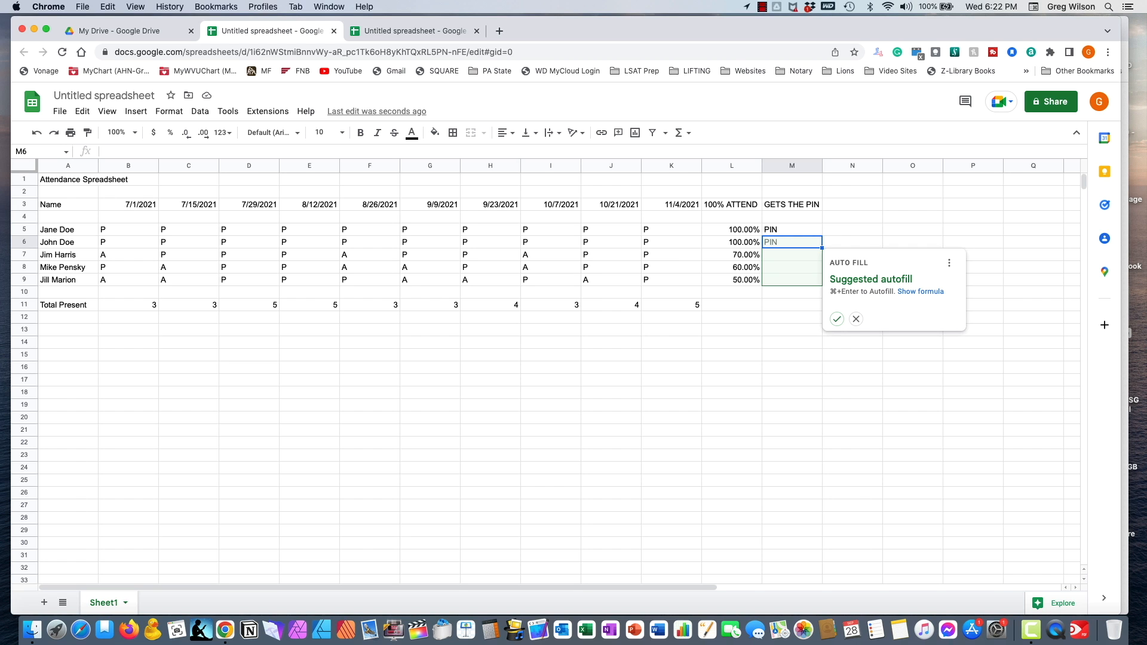
- Accept the suggested autofill to copy the PIN formula down M6:M9, then check rows 7–9
{"action": "left_click", "coordinate": [836, 319]}
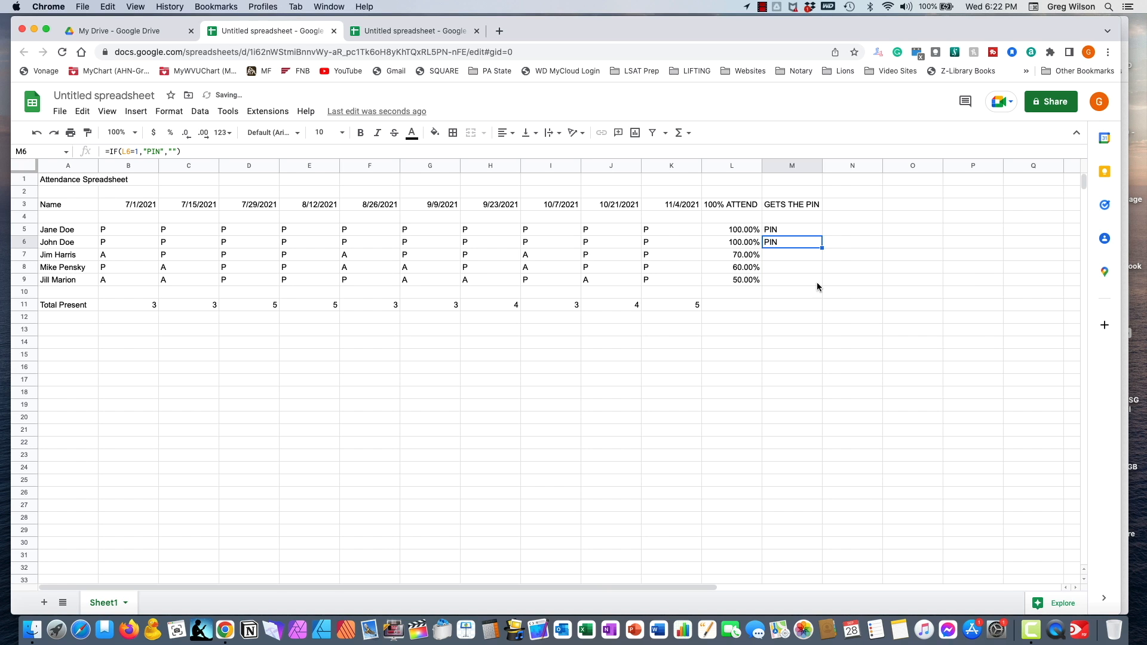
{"action": "left_click", "coordinate": [794, 262]}
{"action": "left_click", "coordinate": [797, 269]}
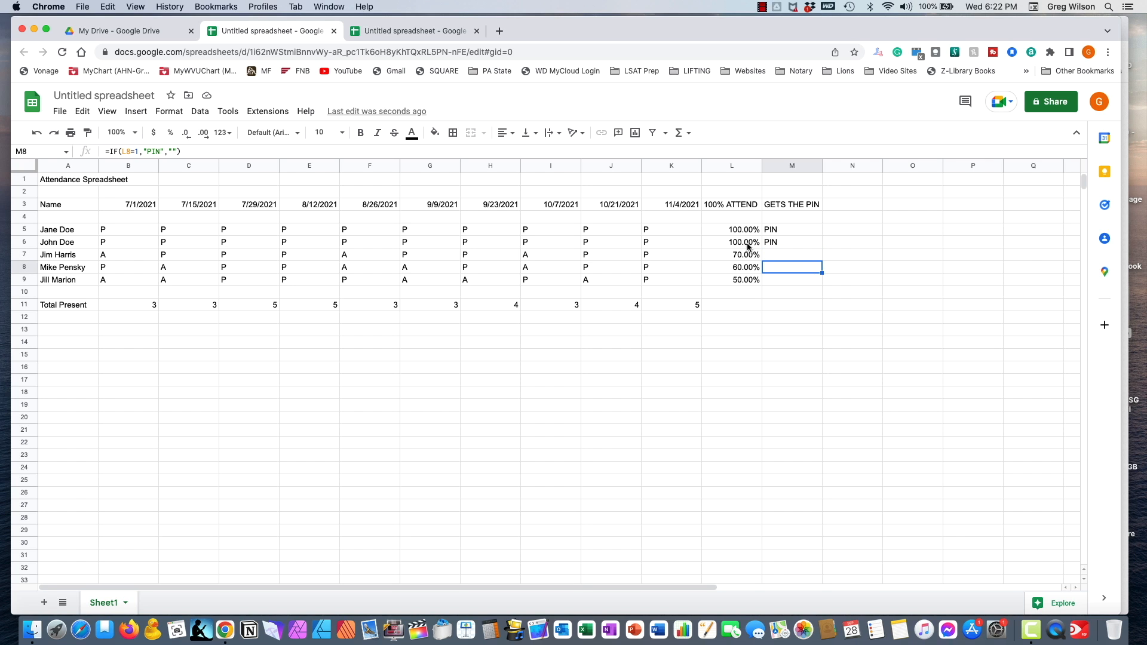
{"action": "left_click", "coordinate": [794, 257]}
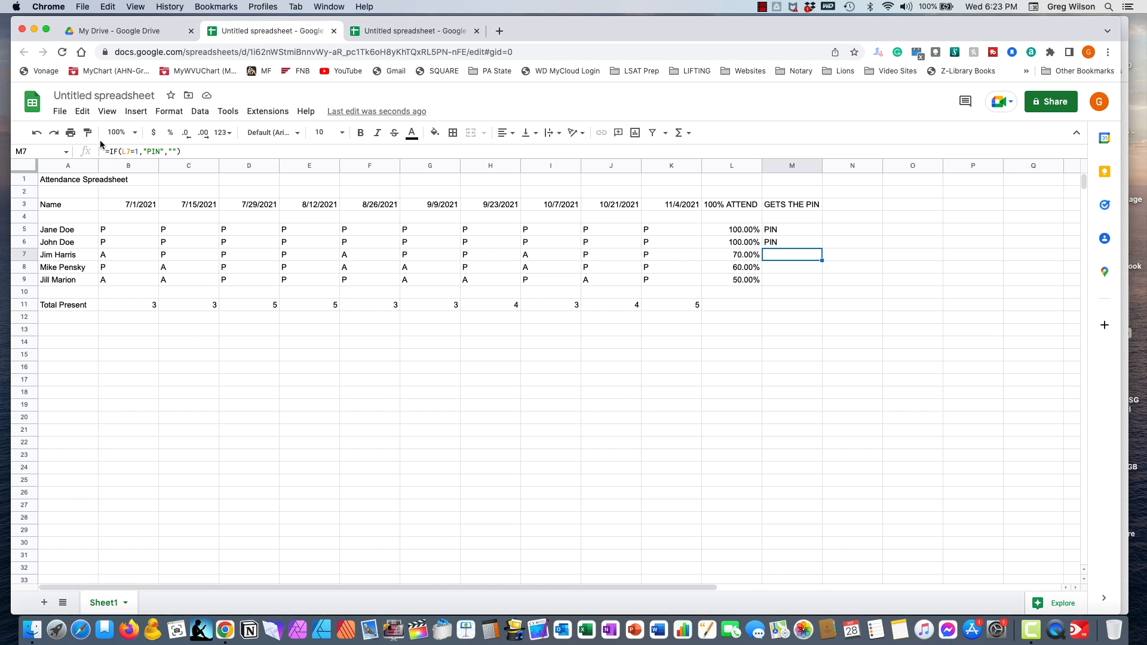
{"action": "left_click", "coordinate": [777, 280]}
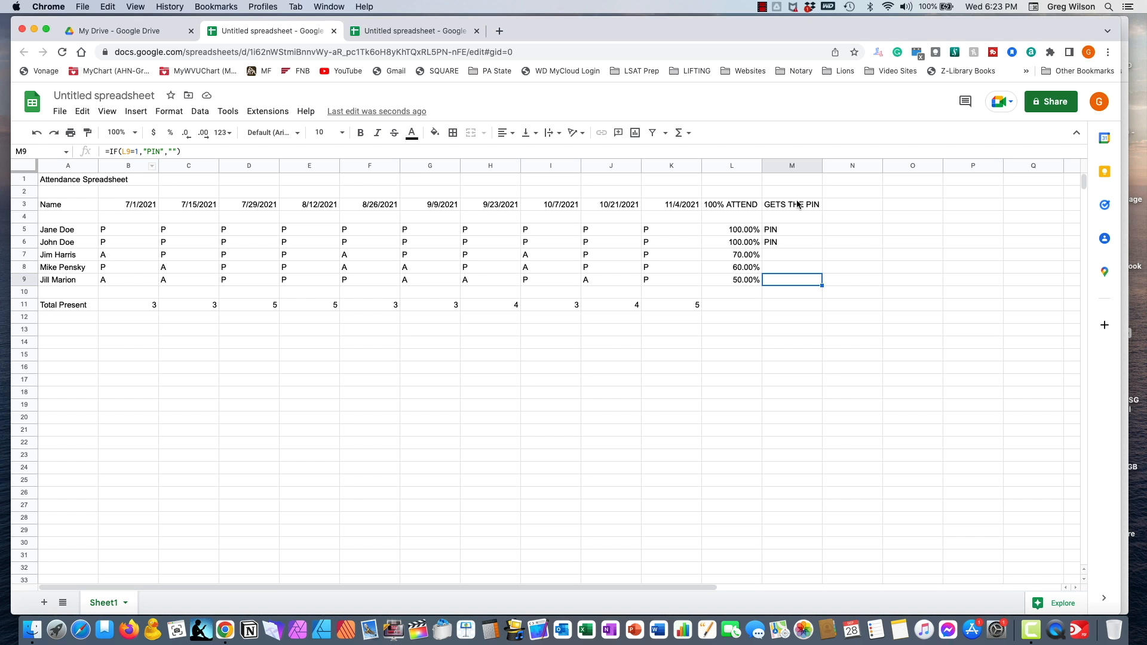
{"action": "left_click", "coordinate": [778, 307]}
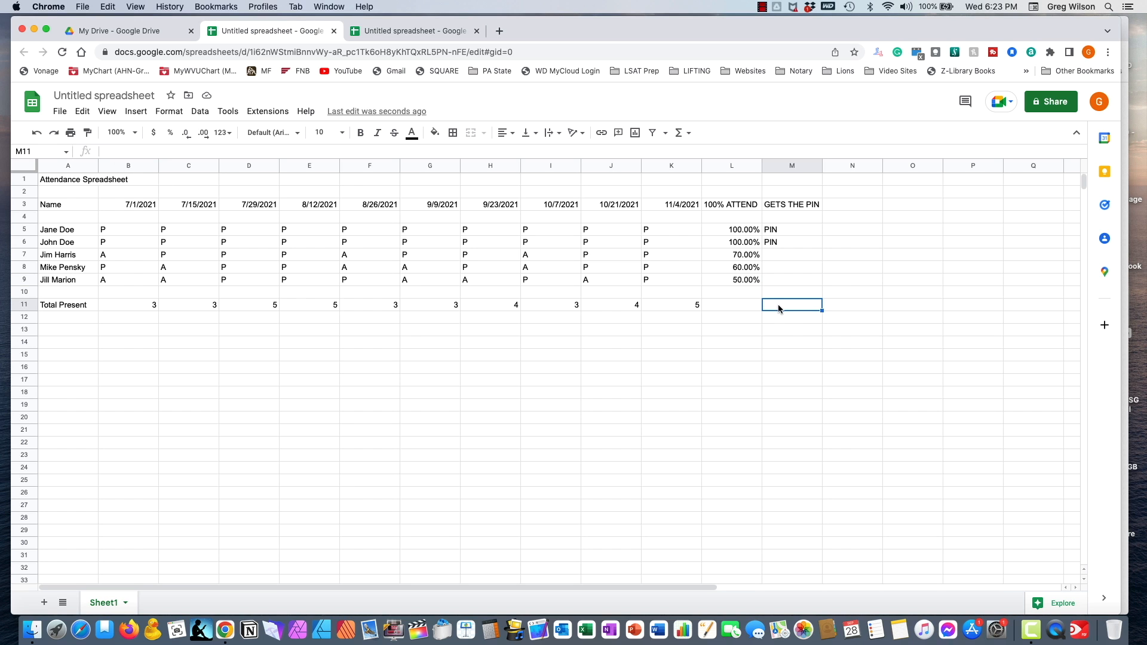
- Set M11 to =COUNTIF(M5:M9,"PIN") so the total shows 2
{"action": "type", "text": "=COUNTIF"}
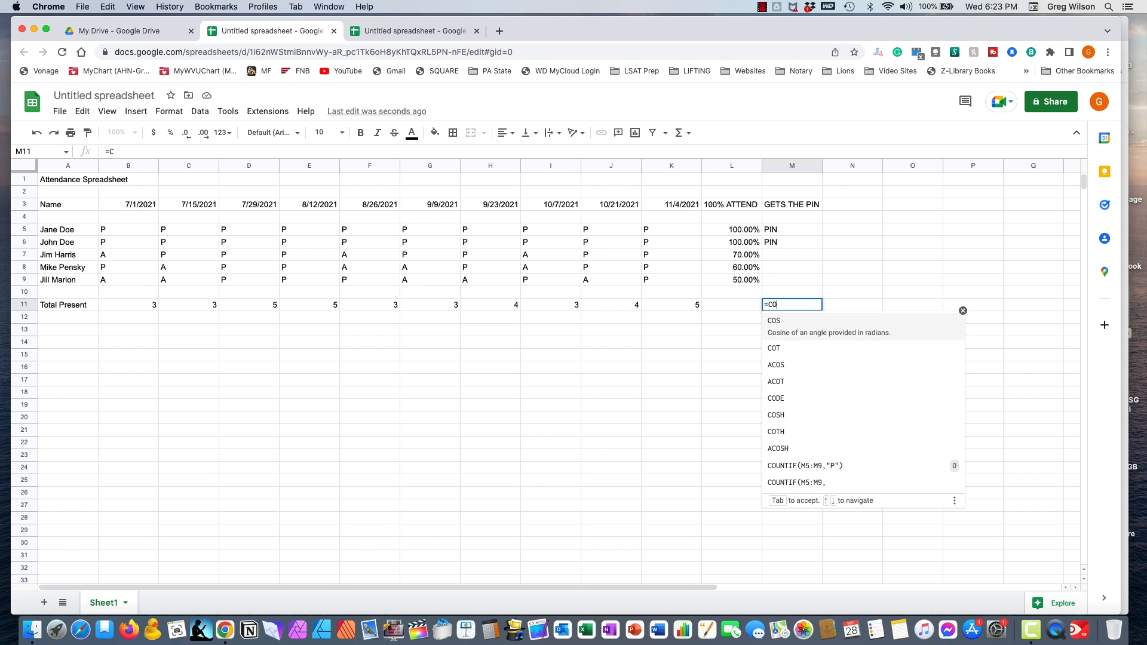
{"action": "type", "text": "("}
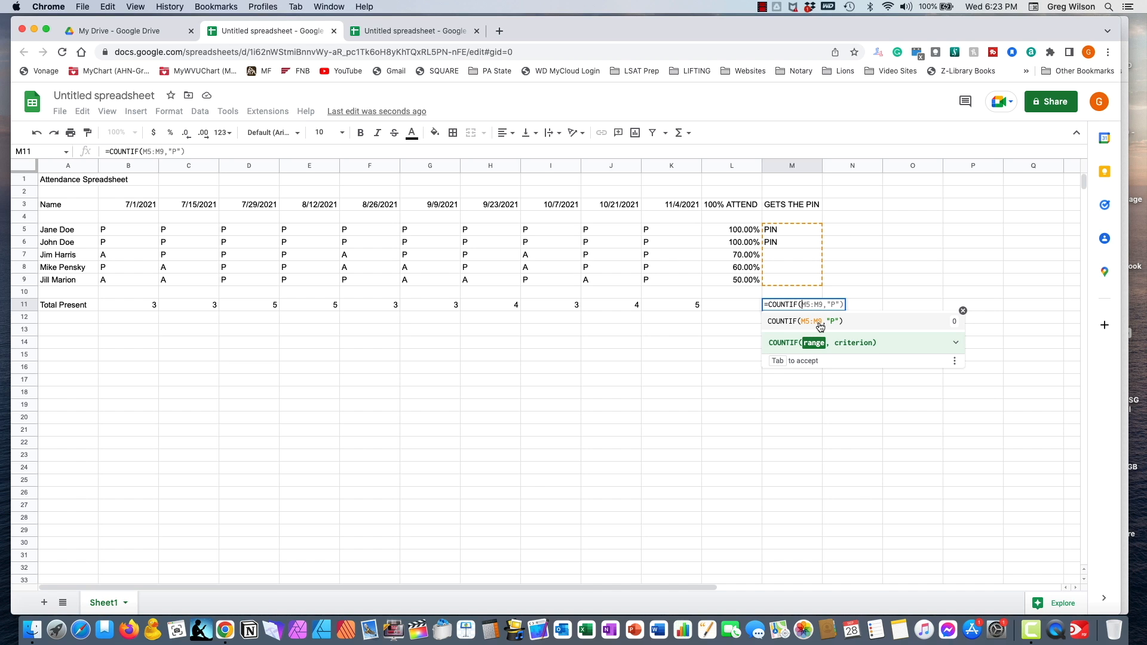
{"action": "key", "text": "Return"}
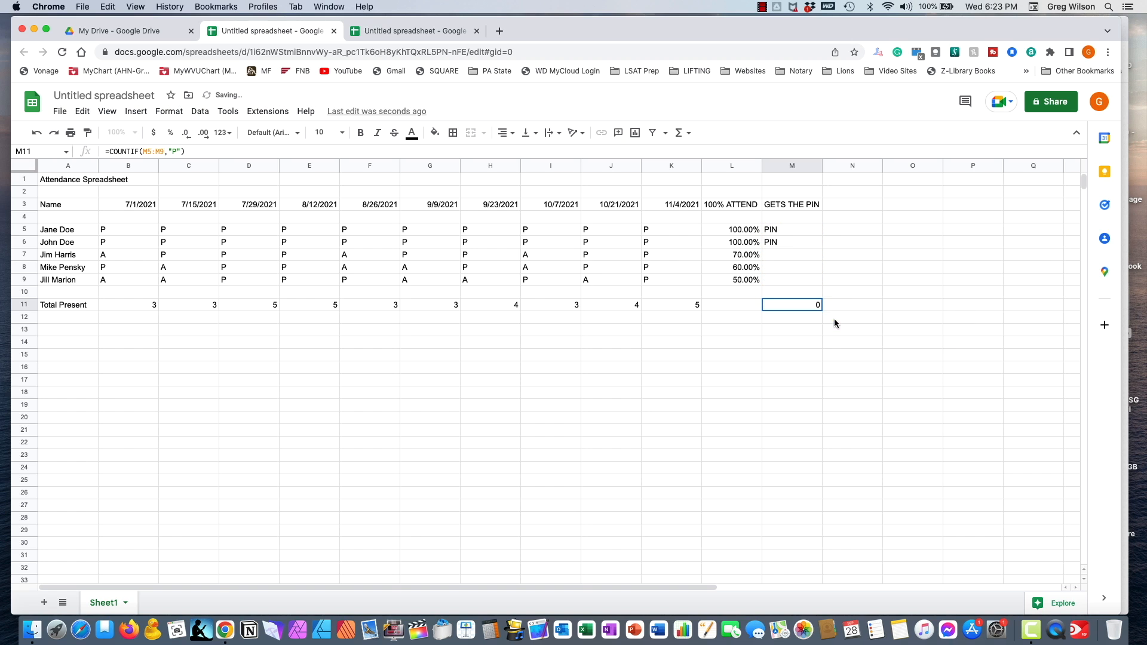
{"action": "left_click", "coordinate": [175, 151]}
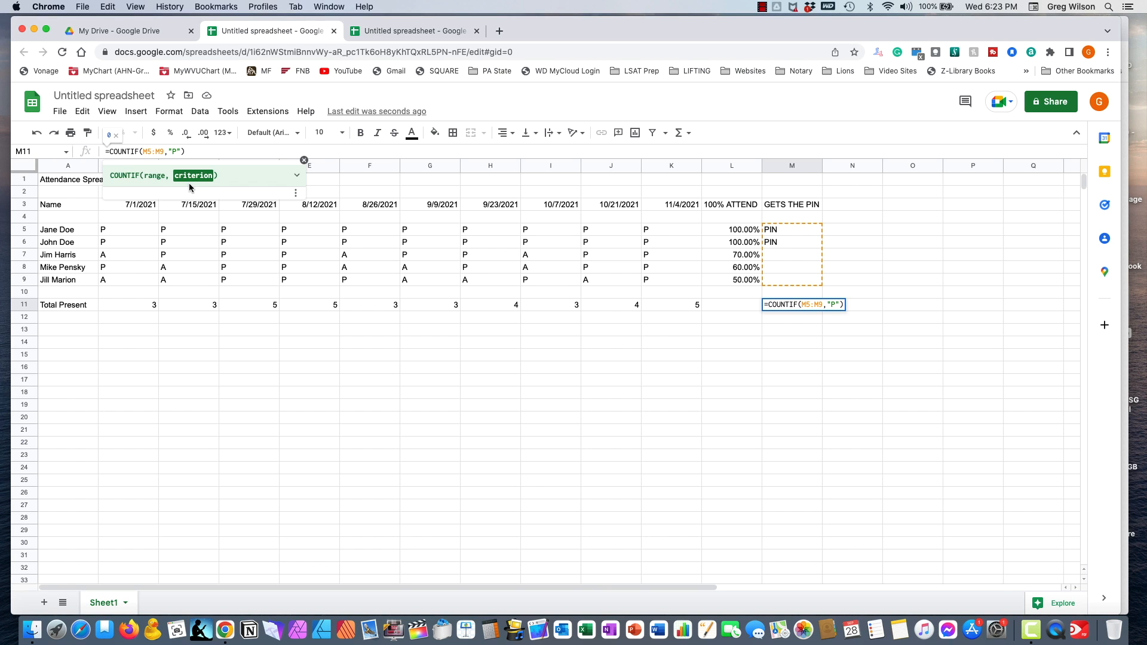
{"action": "key", "text": "BackSpace"}
{"action": "type", "text": "PIN"}
{"action": "key", "text": "Return"}
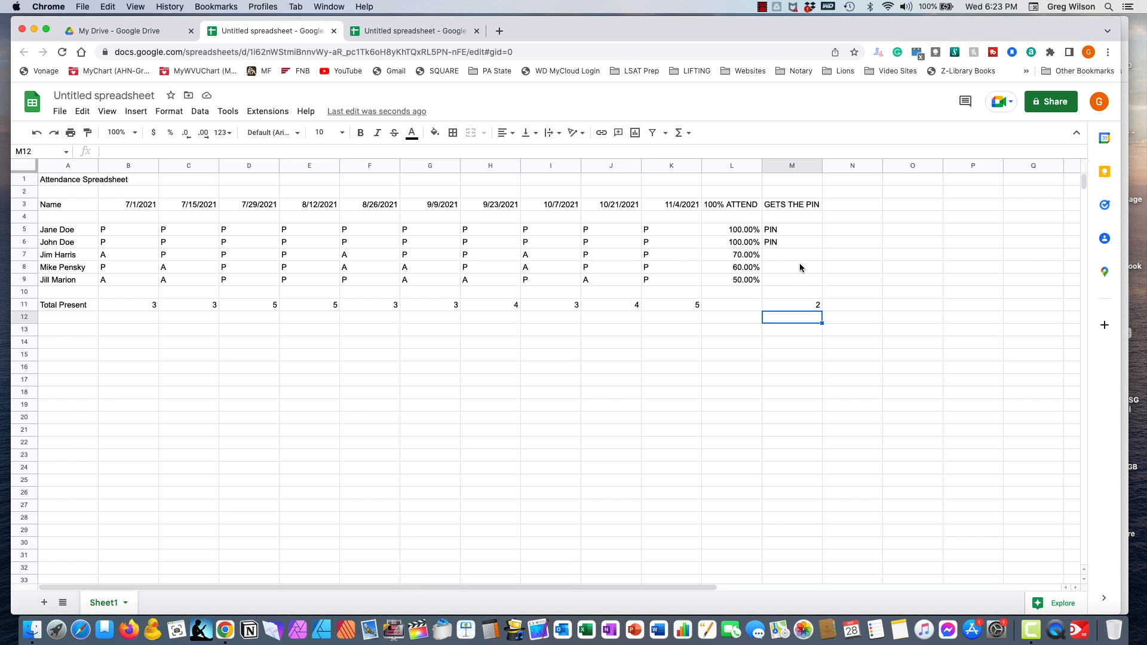
{"action": "left_click", "coordinate": [792, 166]}
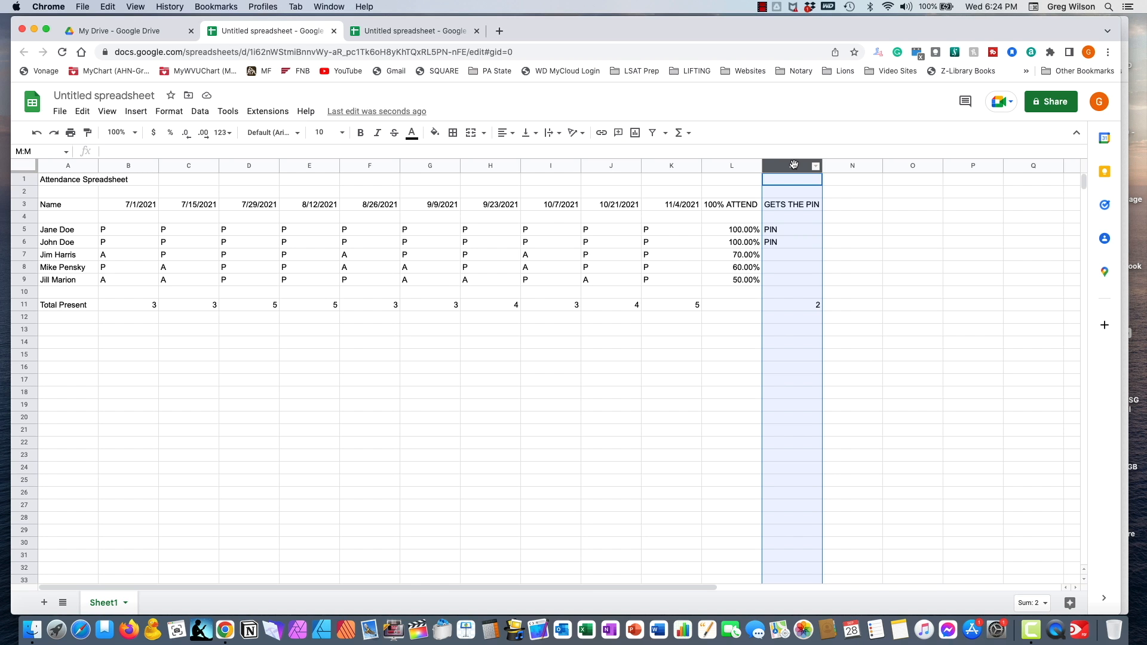
{"action": "left_click_drag", "start_coordinate": [792, 166], "coordinate": [128, 152]}
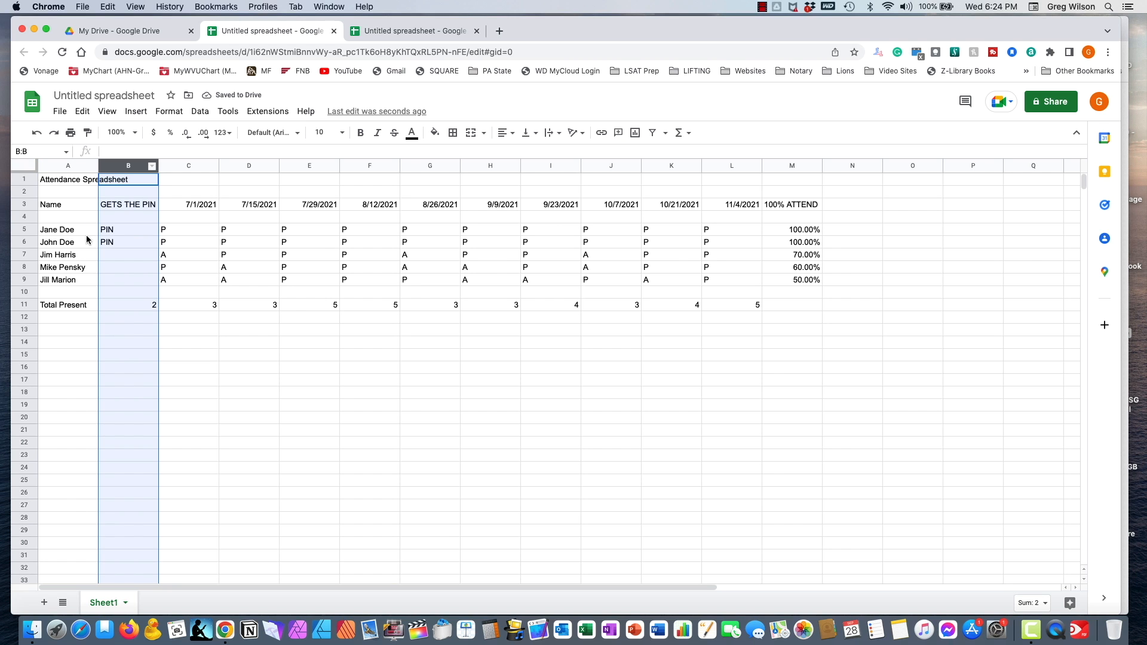
{"action": "left_click", "coordinate": [111, 231]}
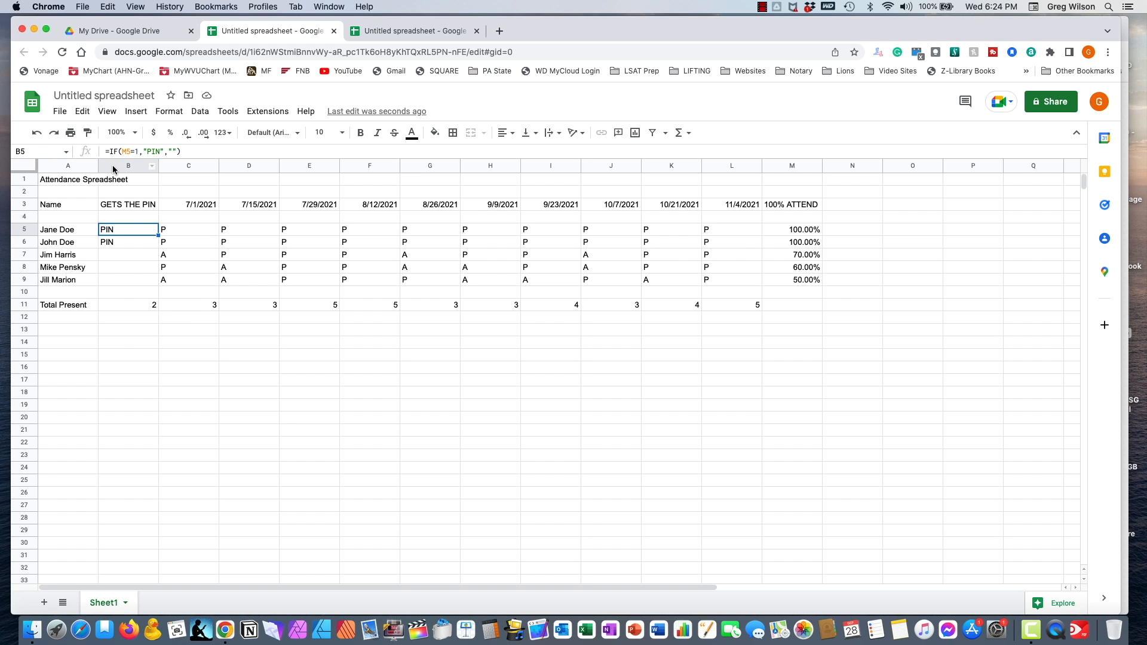
{"action": "left_click_drag", "start_coordinate": [113, 165], "coordinate": [662, 191]}
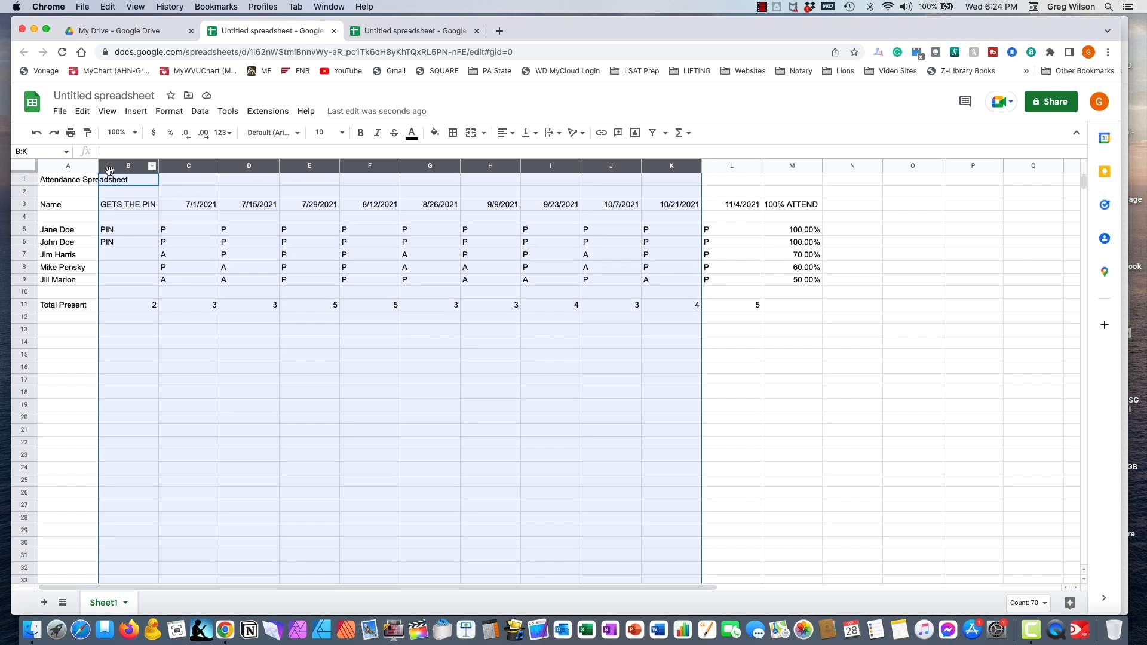
{"action": "left_click", "coordinate": [173, 378]}
{"action": "left_click", "coordinate": [115, 167]}
{"action": "left_click_drag", "start_coordinate": [123, 166], "coordinate": [768, 239]}
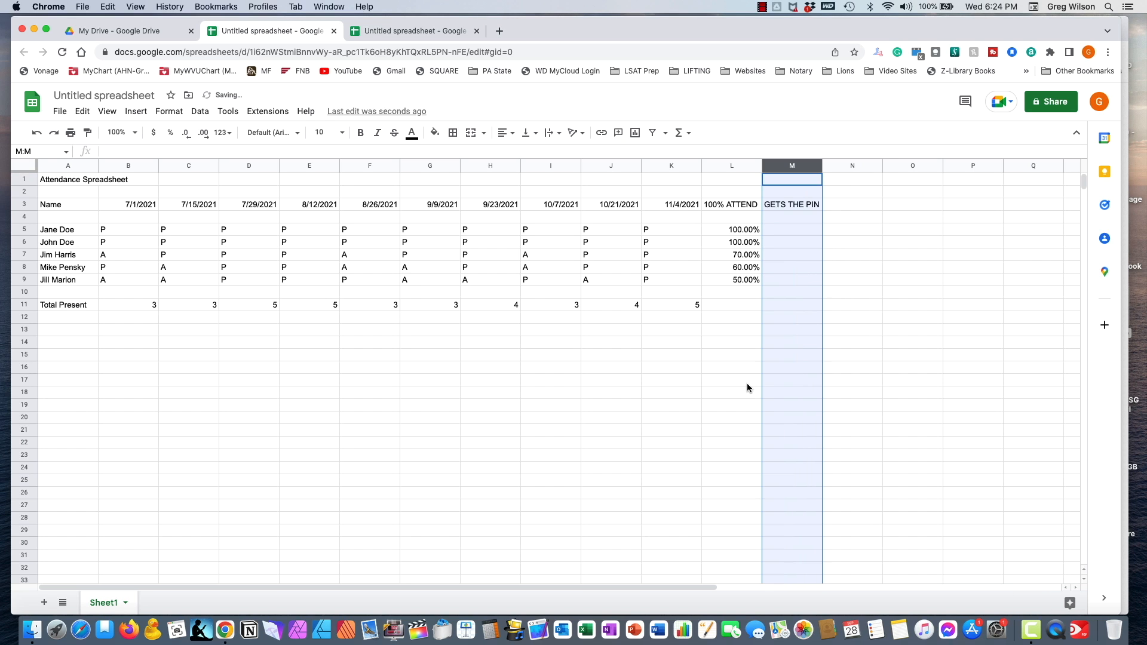
{"action": "left_click", "coordinate": [715, 407]}
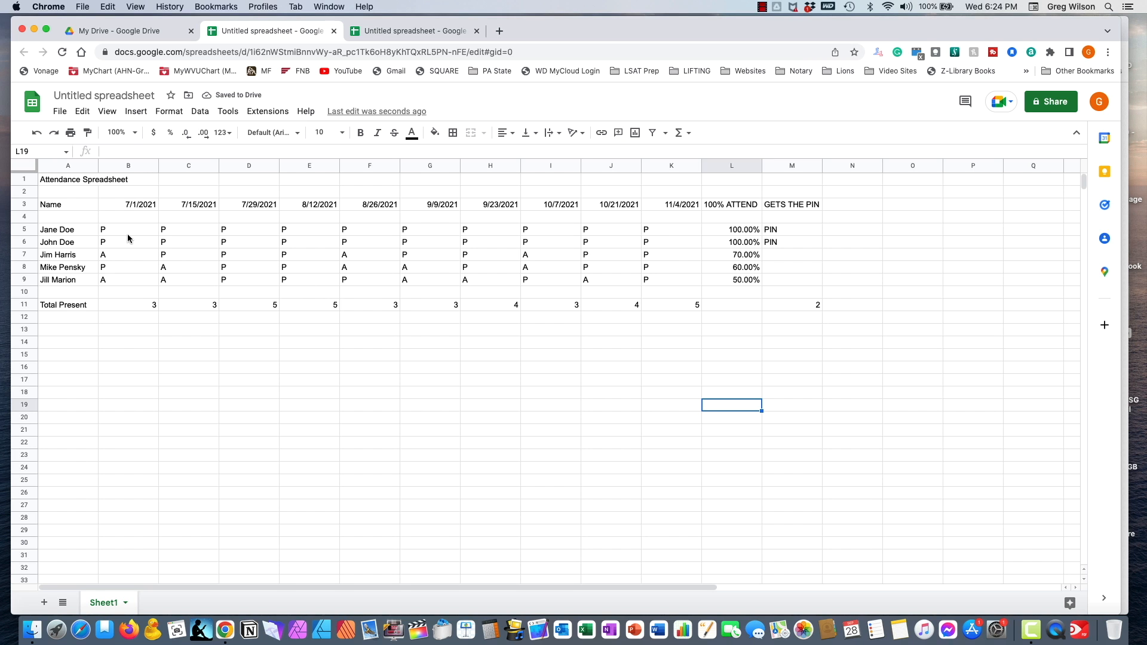
- Center-align the range B3:M11 horizontally
{"action": "left_click_drag", "start_coordinate": [118, 206], "coordinate": [801, 303]}
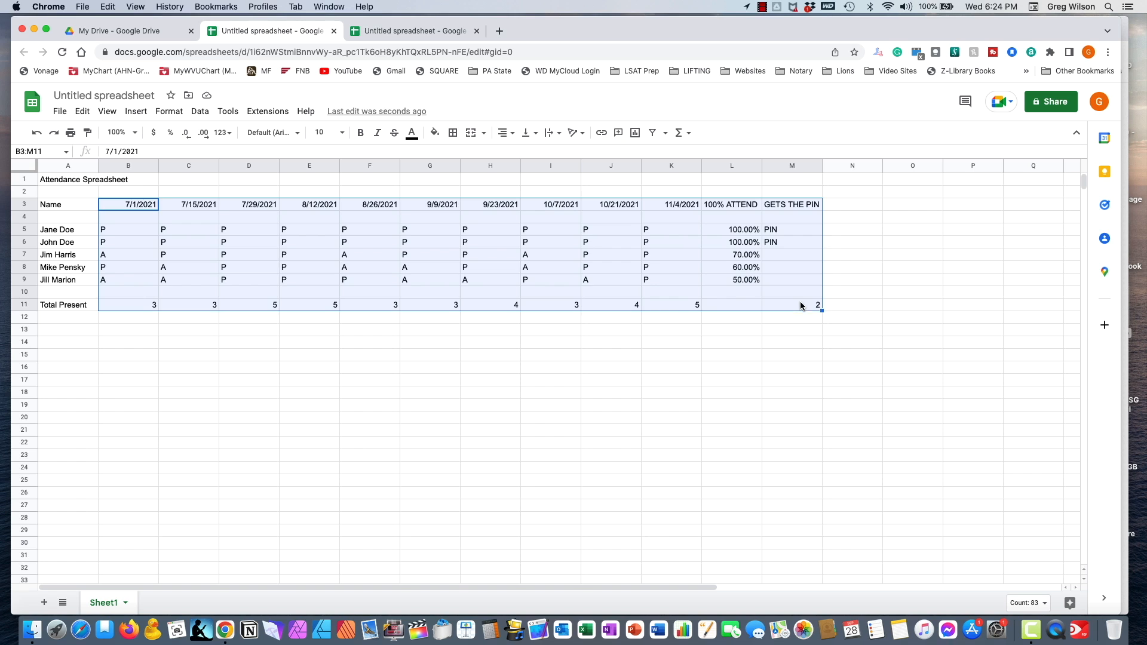
{"action": "left_click", "coordinate": [513, 137]}
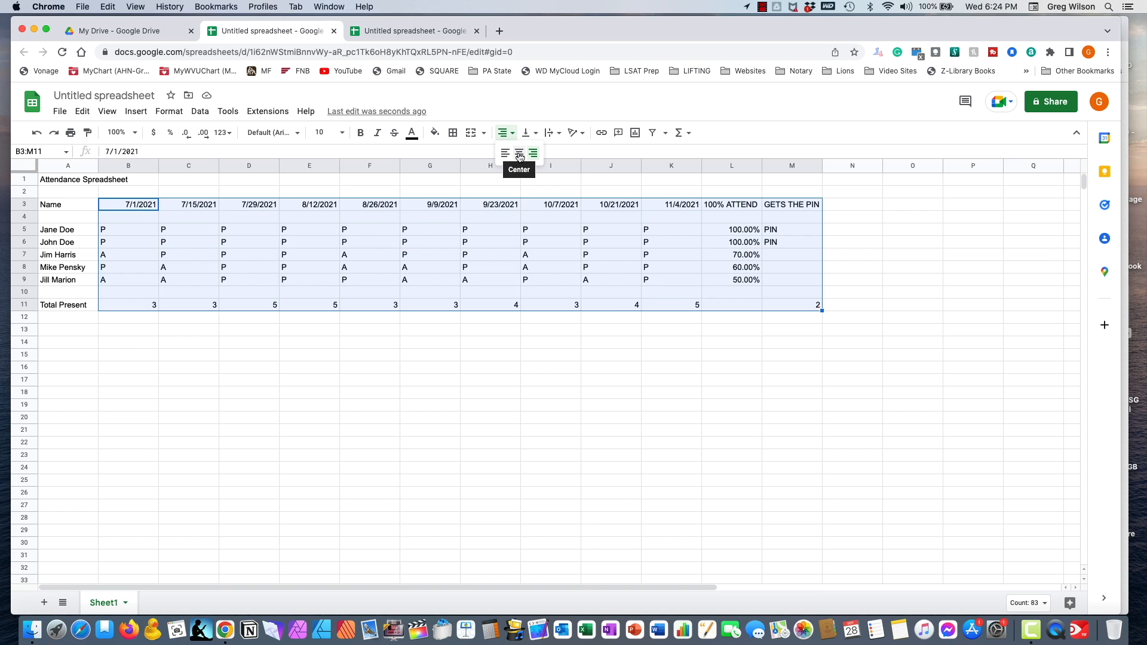
{"action": "left_click", "coordinate": [519, 153]}
{"action": "left_click", "coordinate": [490, 381]}
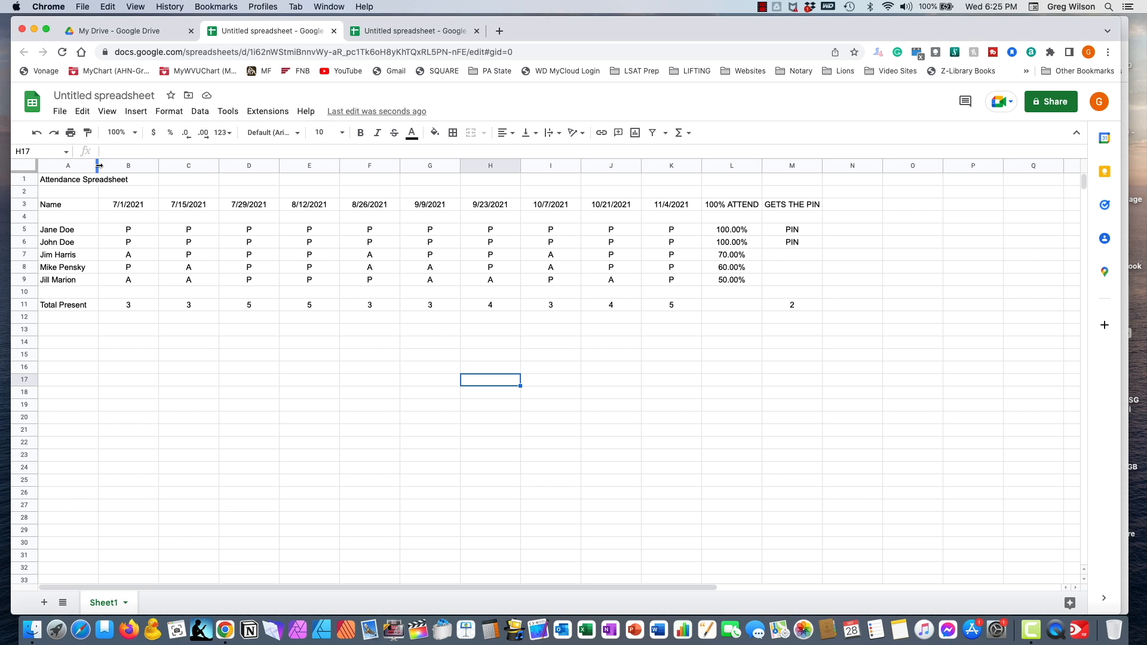
- Adjust the Name column width, then auto-fit date columns B through F
{"action": "left_click_drag", "start_coordinate": [97, 167], "coordinate": [130, 167]}
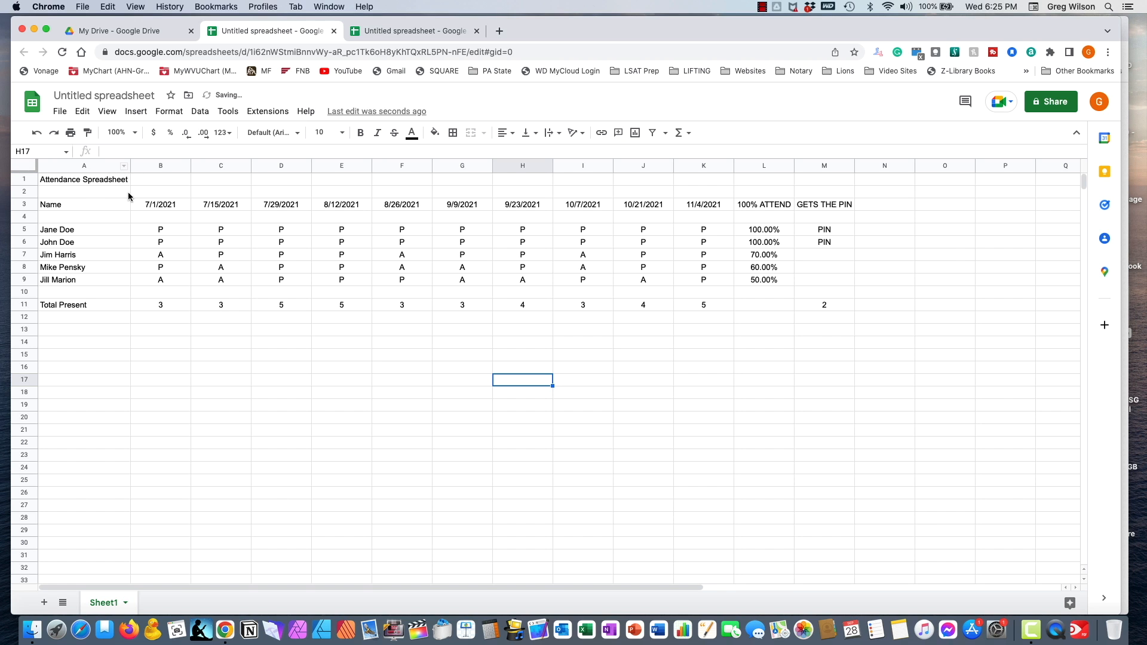
{"action": "left_click_drag", "start_coordinate": [130, 169], "coordinate": [94, 175]}
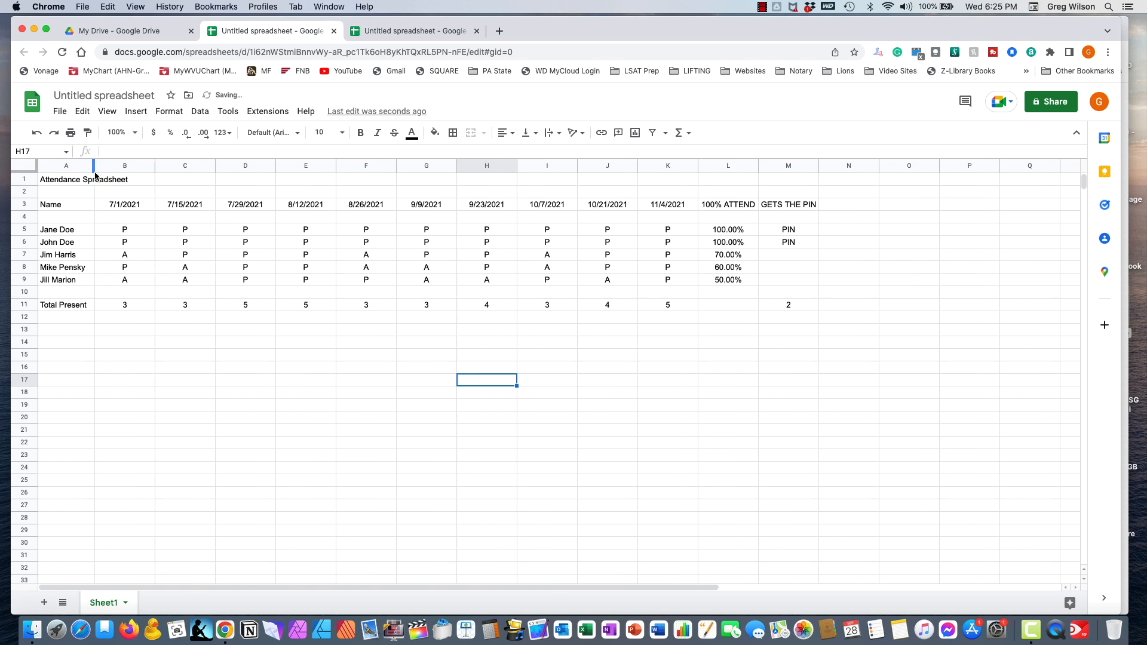
{"action": "double_click", "coordinate": [154, 167]}
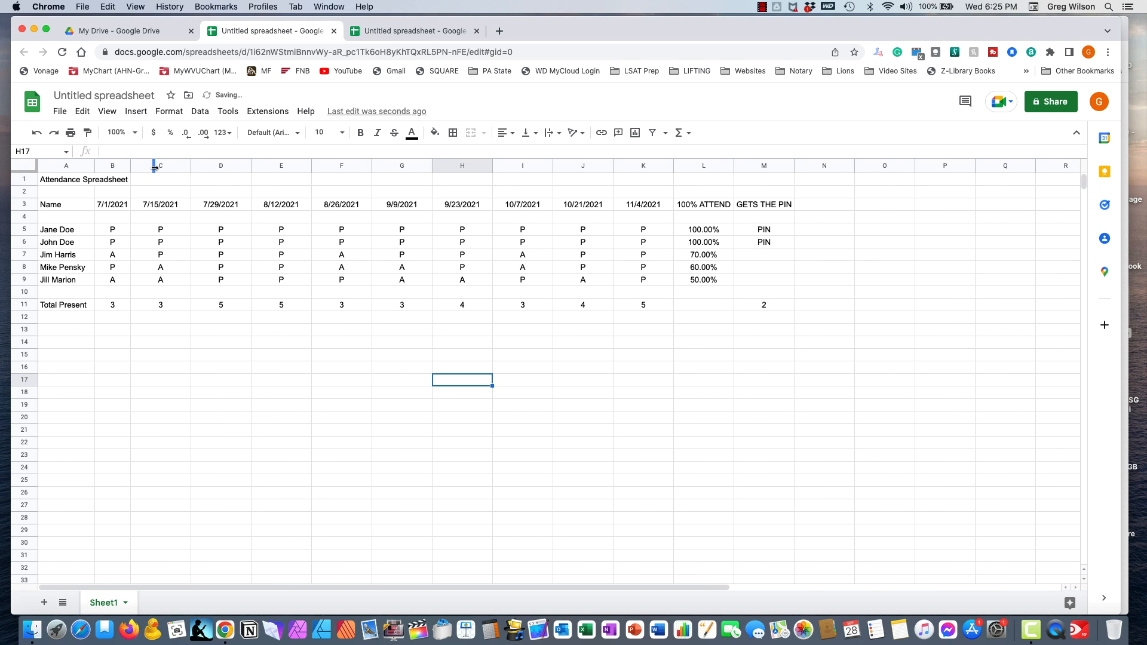
{"action": "double_click", "coordinate": [190, 168]}
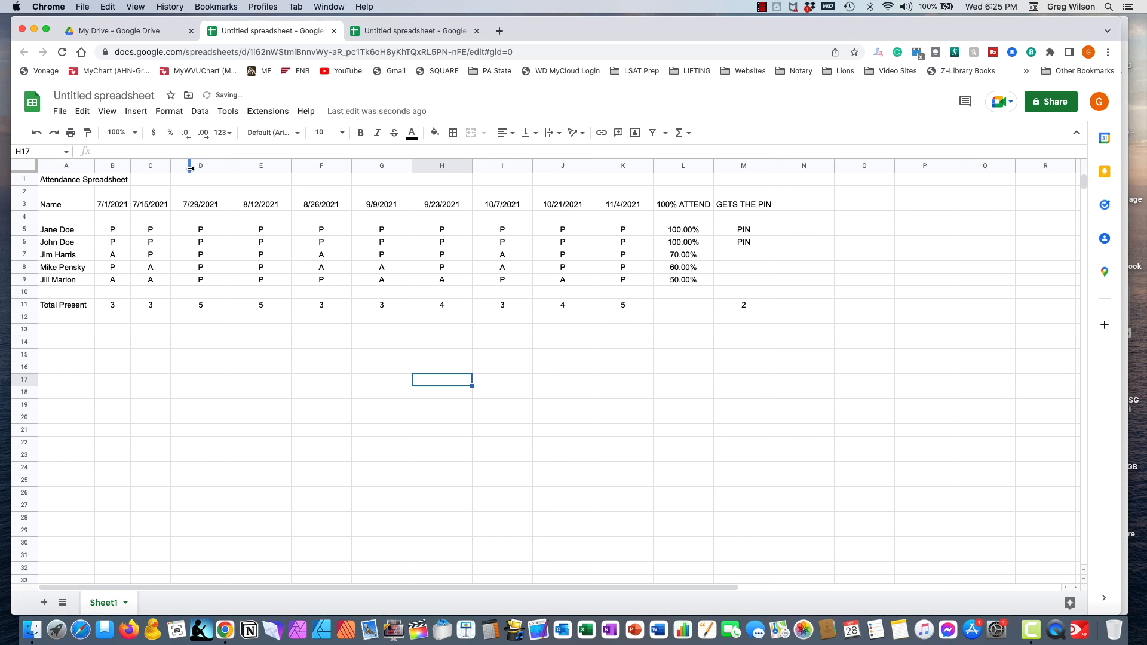
{"action": "double_click", "coordinate": [230, 168]}
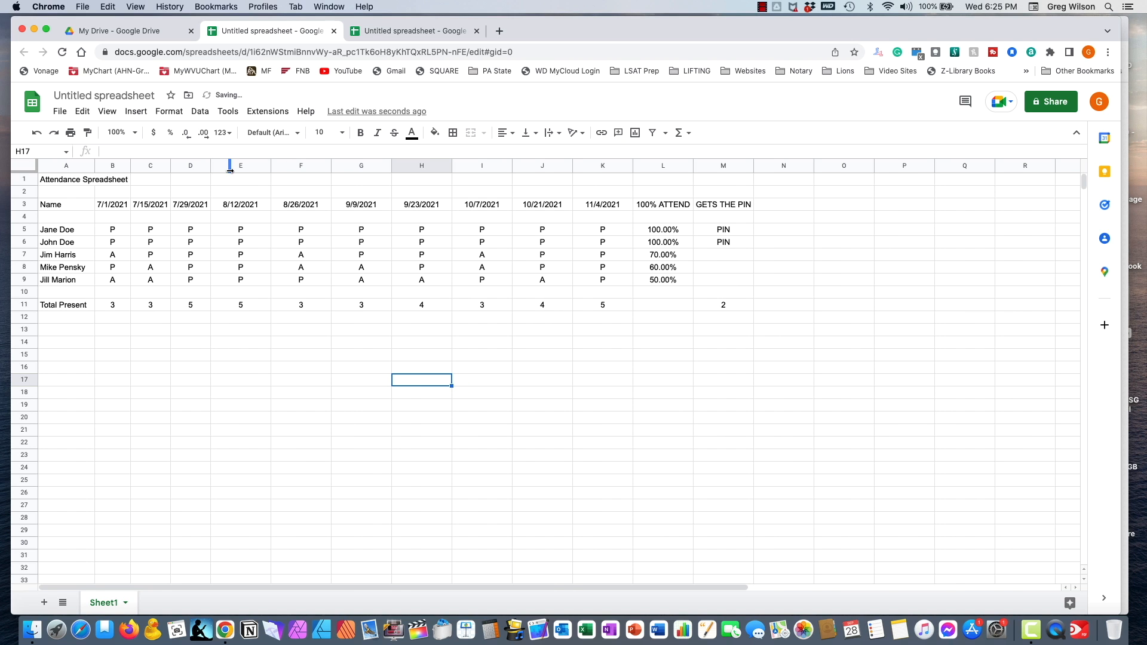
{"action": "double_click", "coordinate": [270, 168]}
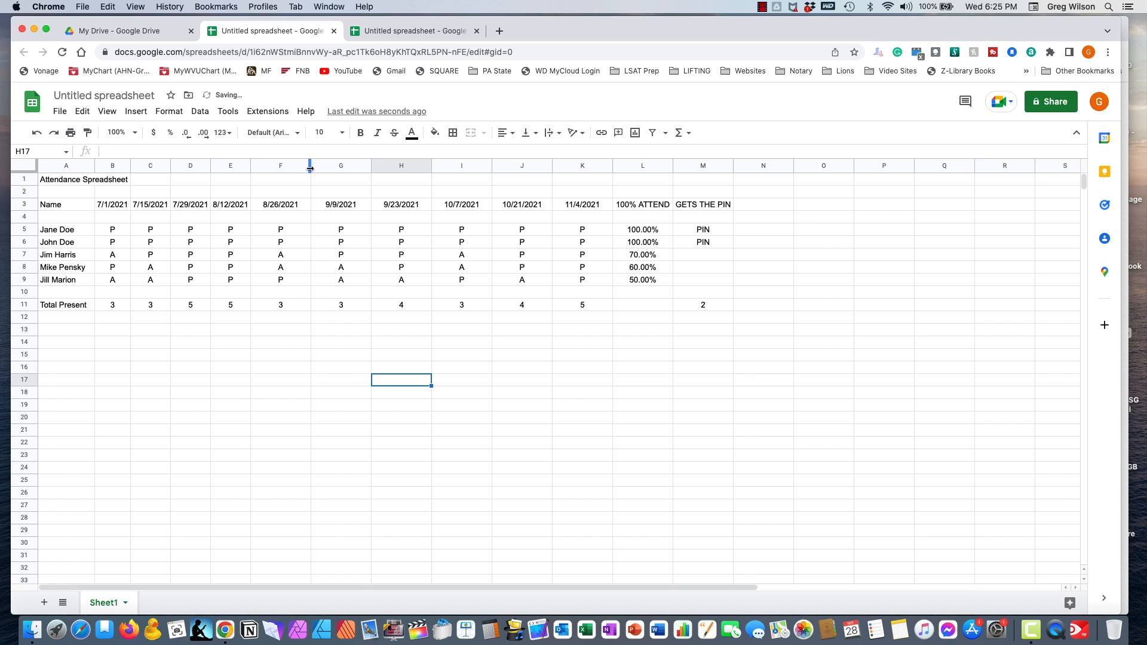
{"action": "double_click", "coordinate": [310, 168]}
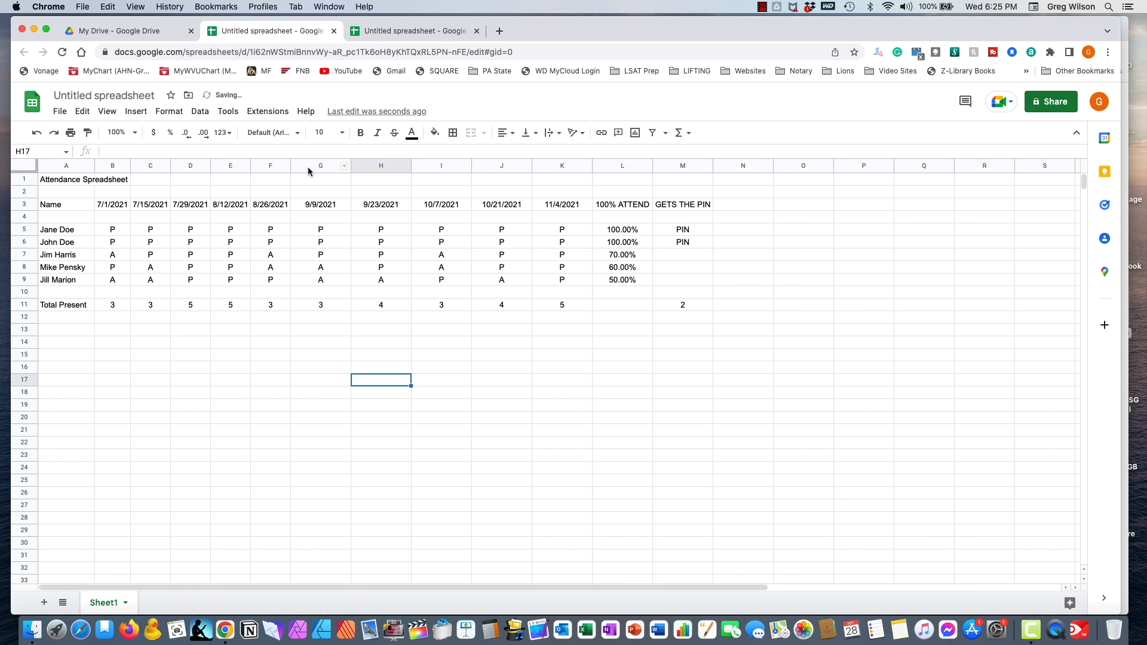
- Auto-fit columns G through K plus the 100% ATTEND and GETS THE PIN columns
{"action": "double_click", "coordinate": [351, 167]}
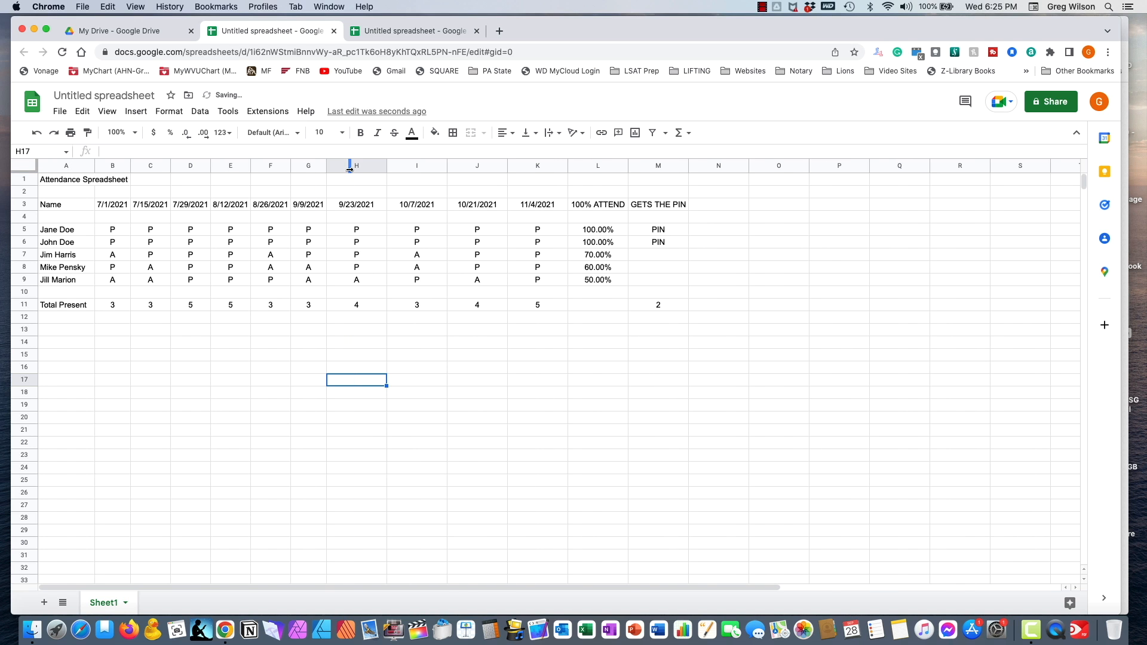
{"action": "double_click", "coordinate": [385, 168]}
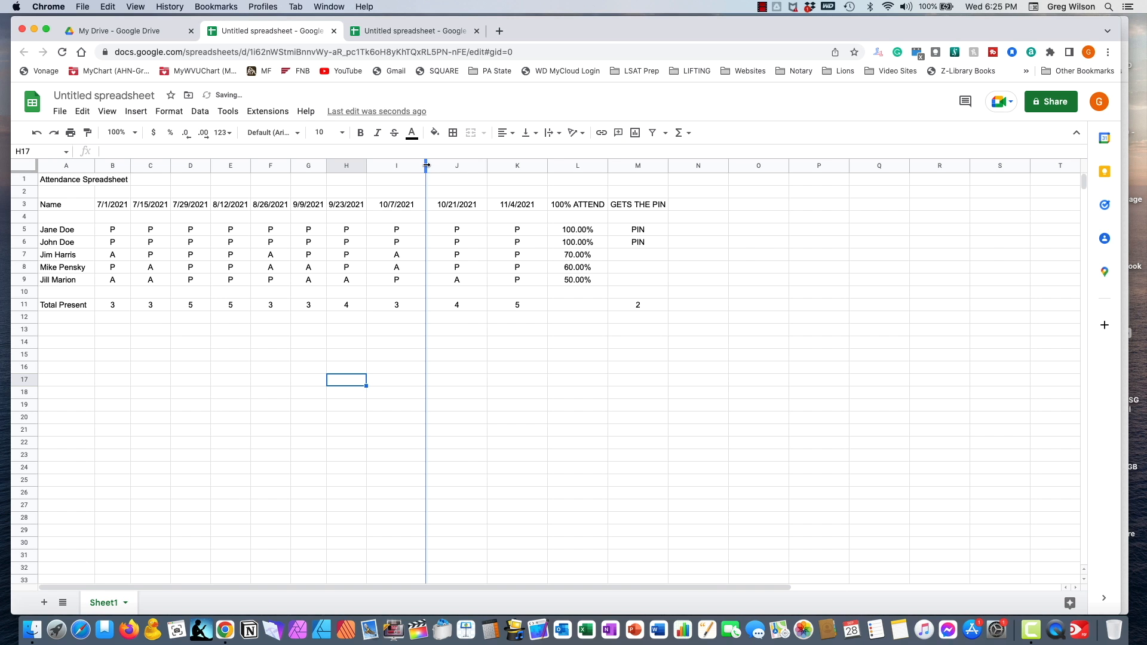
{"action": "double_click", "coordinate": [426, 166]}
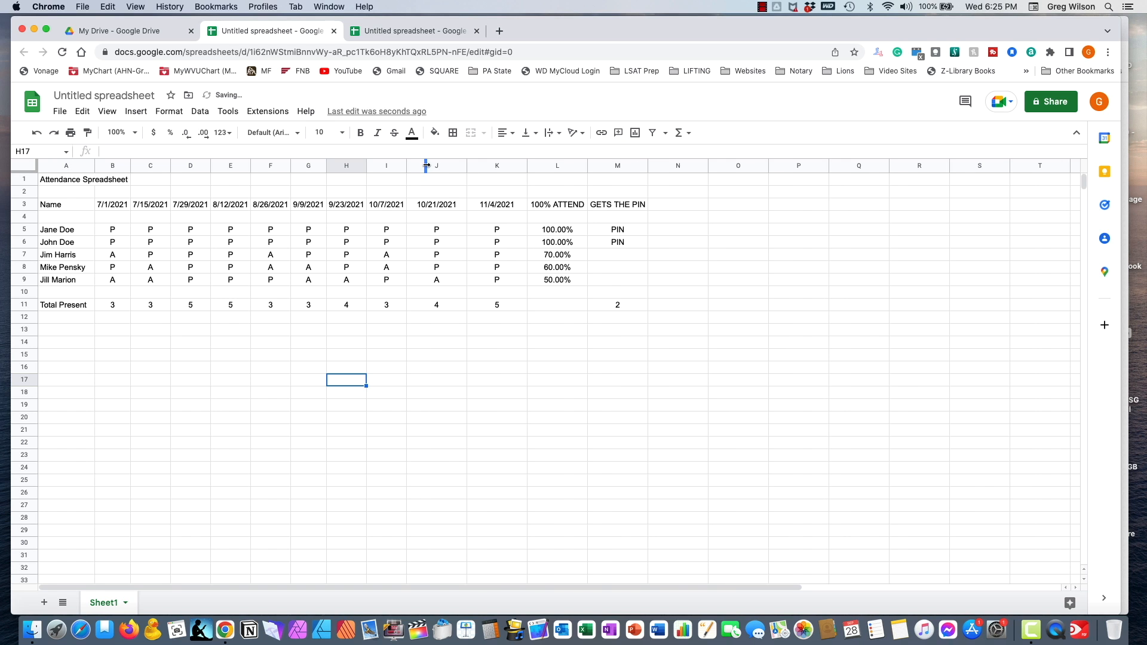
{"action": "double_click", "coordinate": [467, 169]}
{"action": "double_click", "coordinate": [511, 169]}
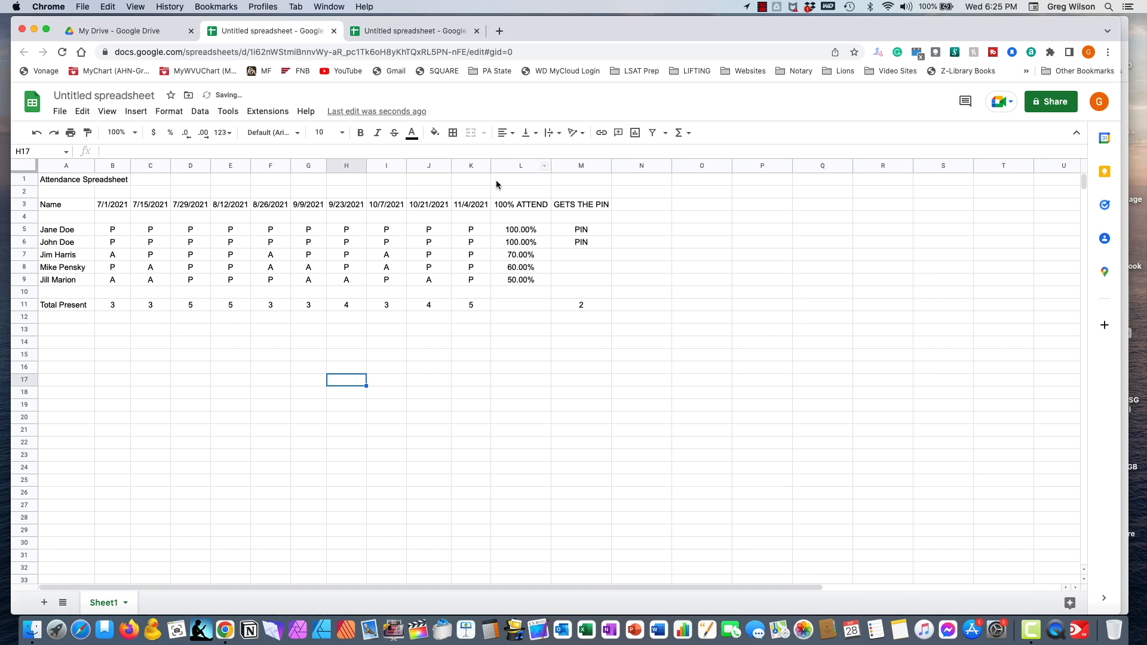
{"action": "double_click", "coordinate": [550, 169]}
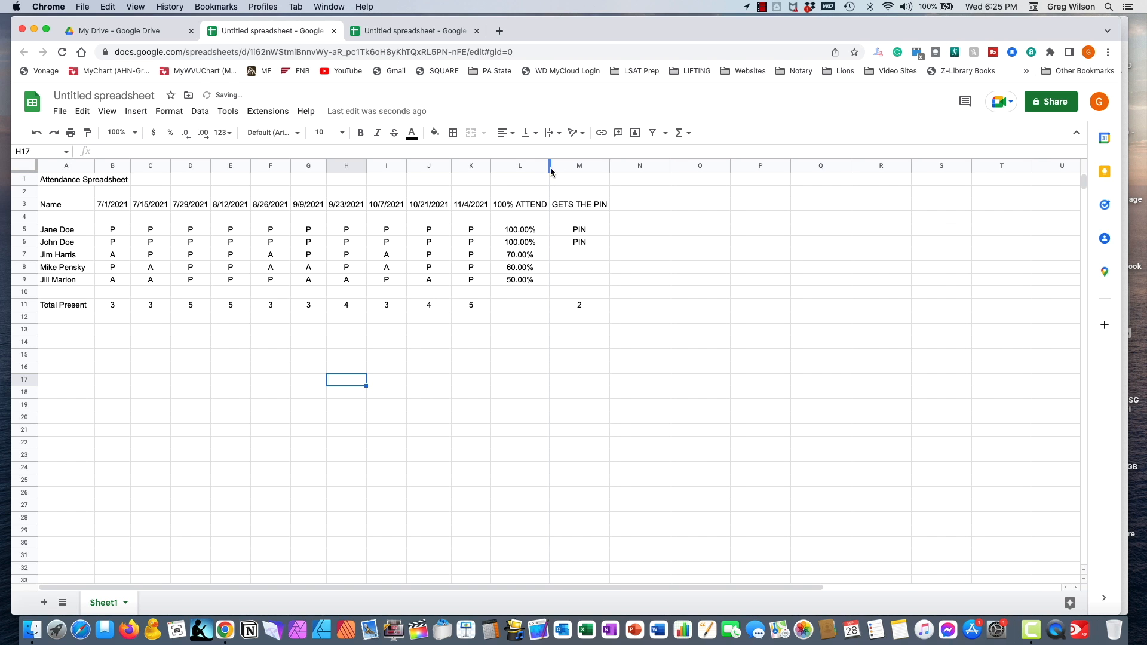
{"action": "double_click", "coordinate": [608, 167]}
{"action": "left_click", "coordinate": [59, 112]}
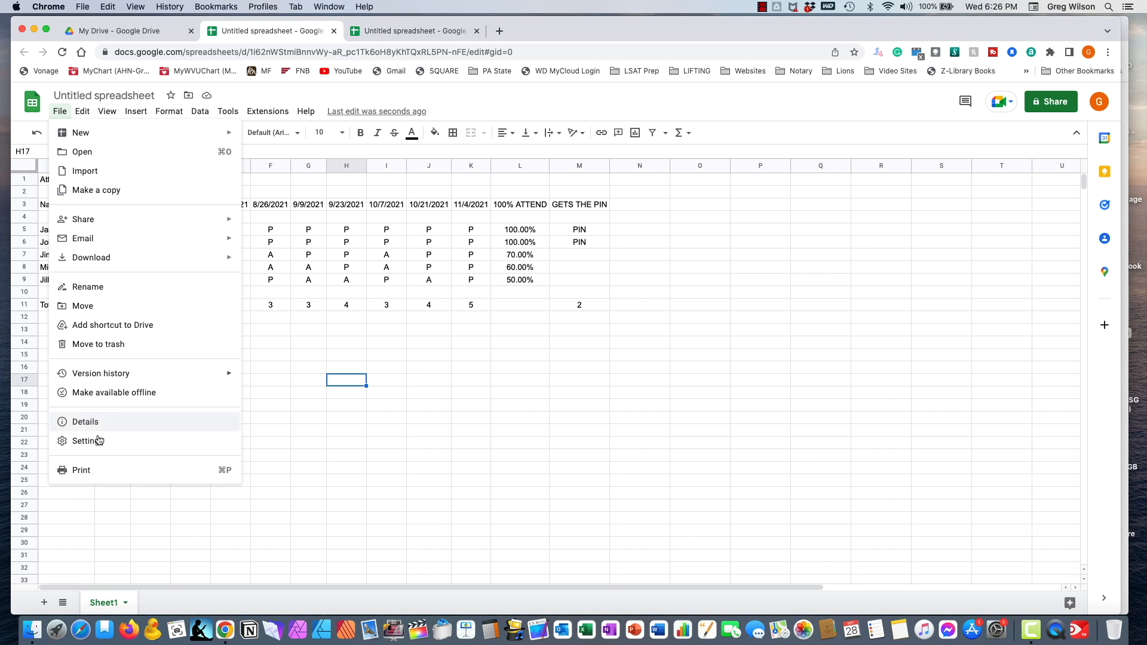
{"action": "left_click", "coordinate": [107, 471]}
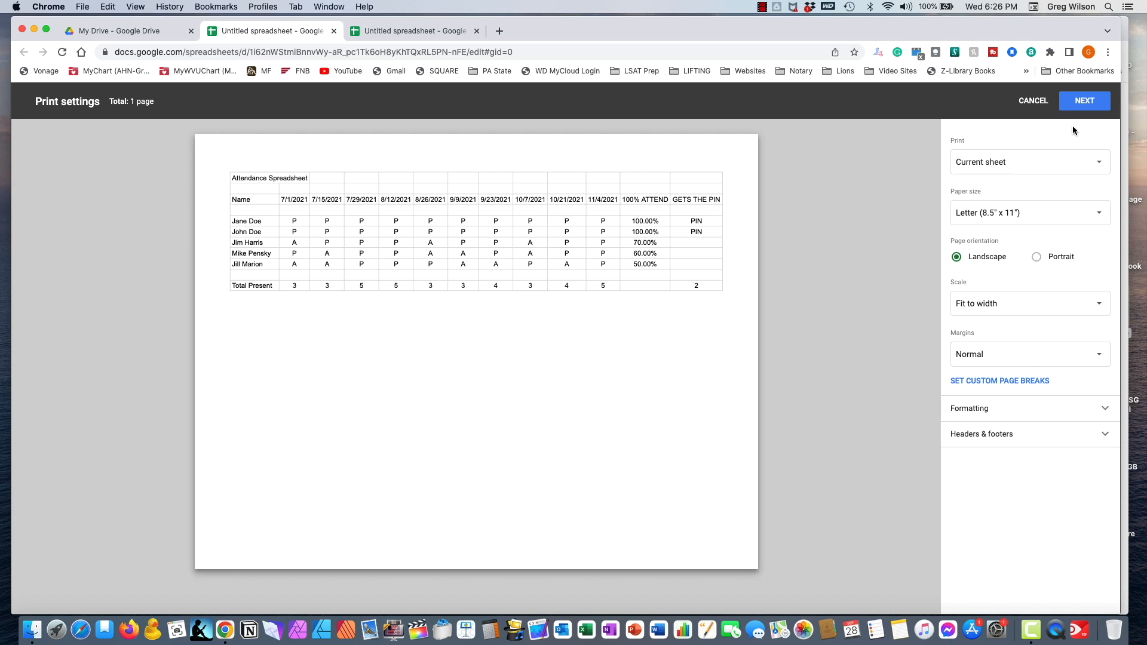
{"action": "left_click", "coordinate": [1033, 101]}
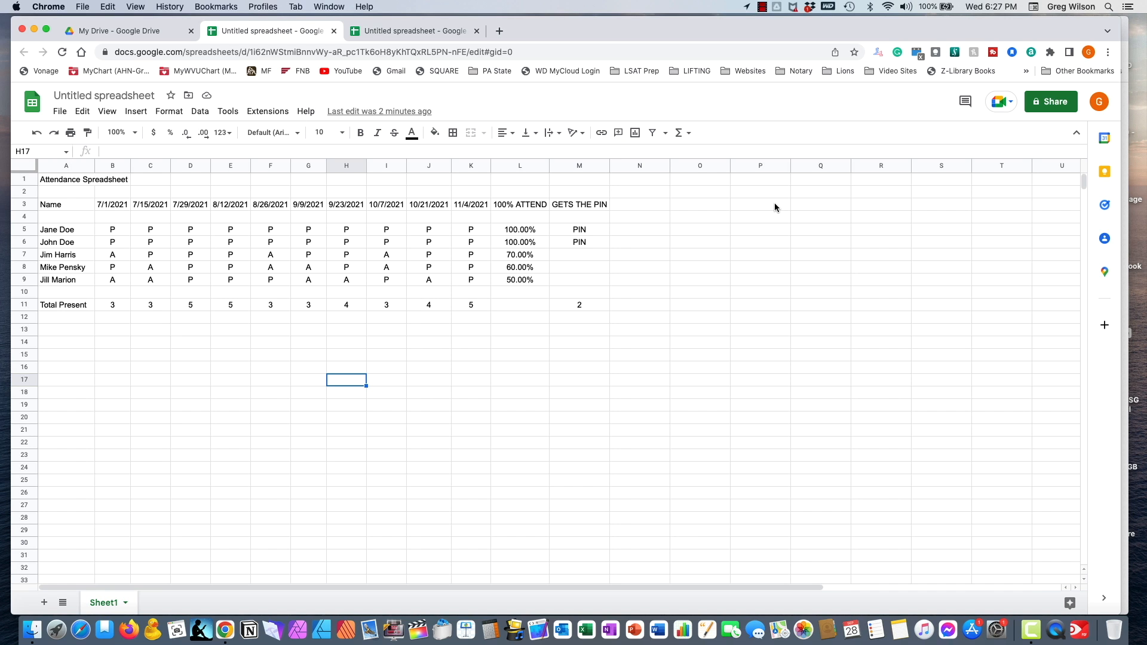
{"action": "left_click", "coordinate": [765, 12]}
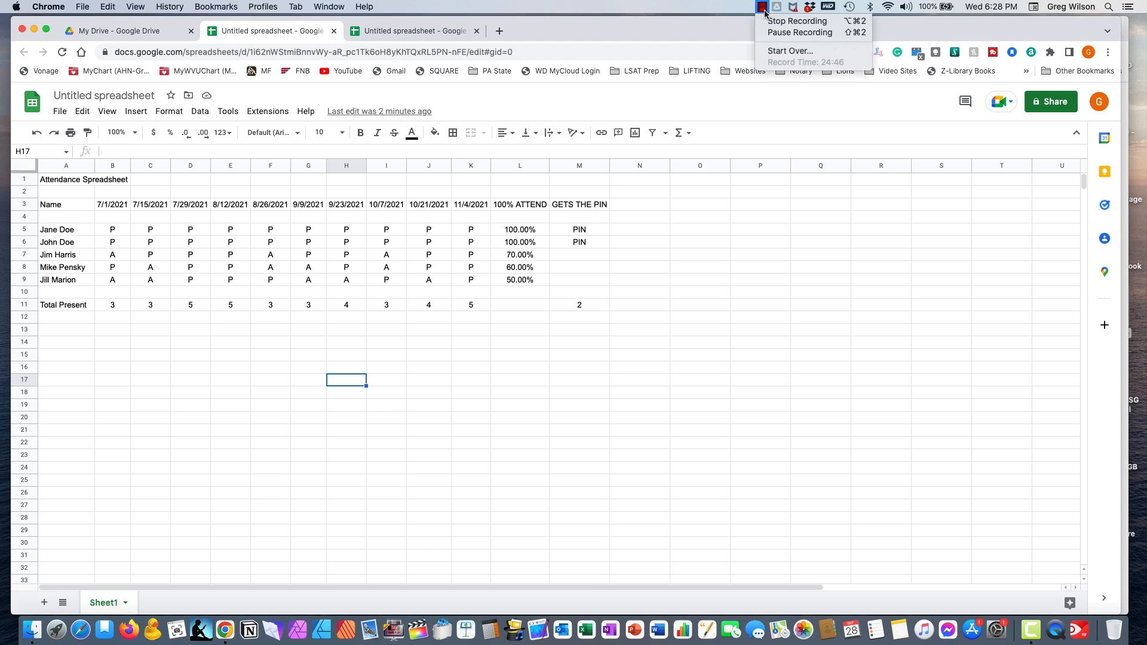